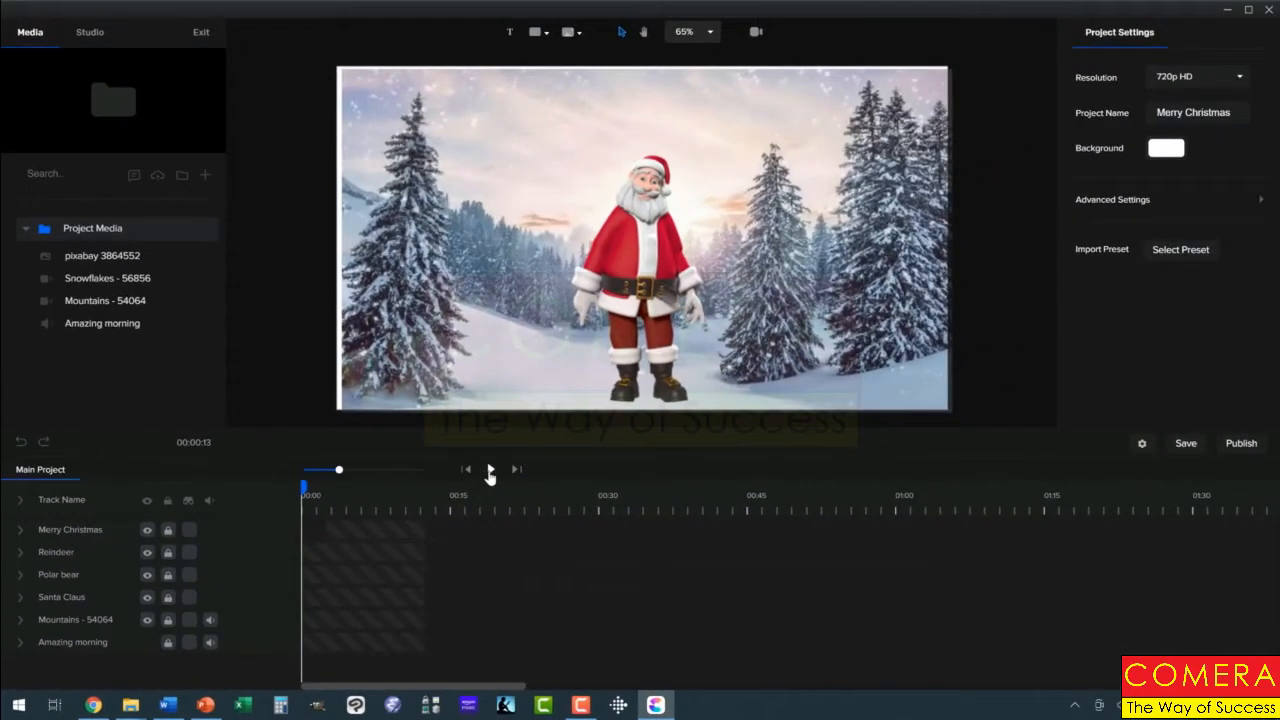
Play the project preview, then scrub the playhead back to the start of the timeline
left_click(489, 470)
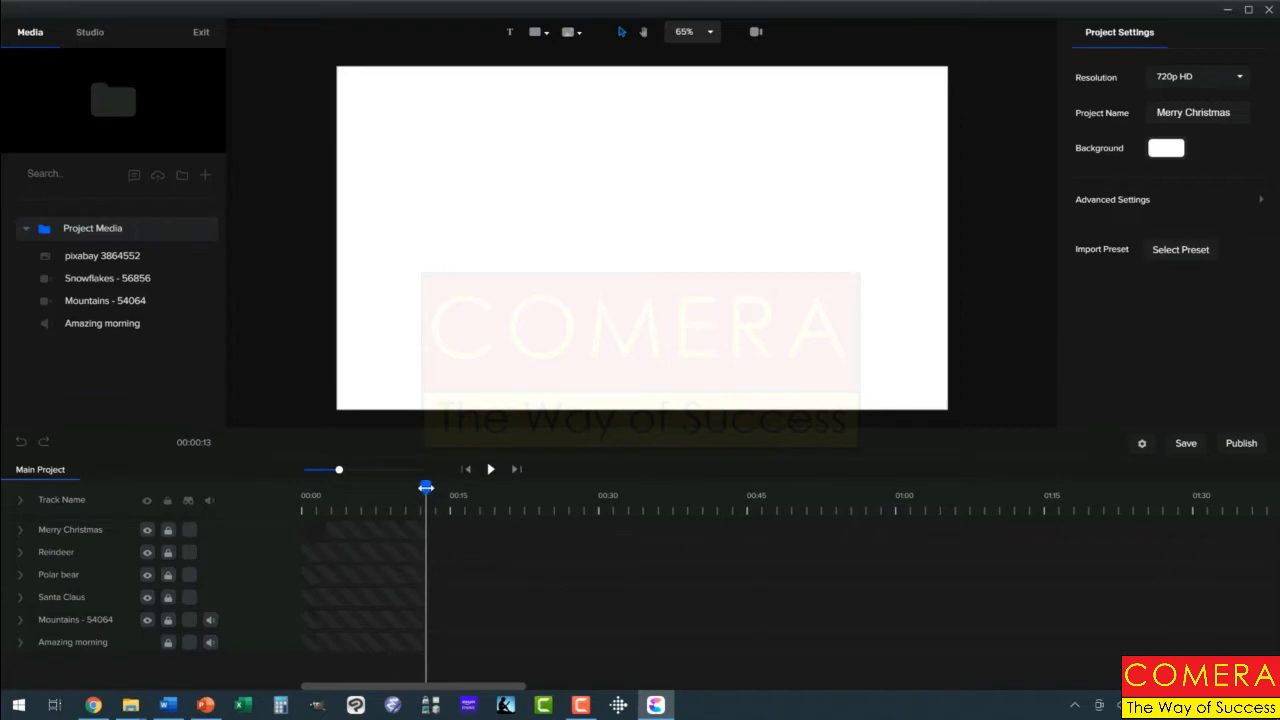
left_click_drag(424, 487, 300, 505)
left_click(335, 512)
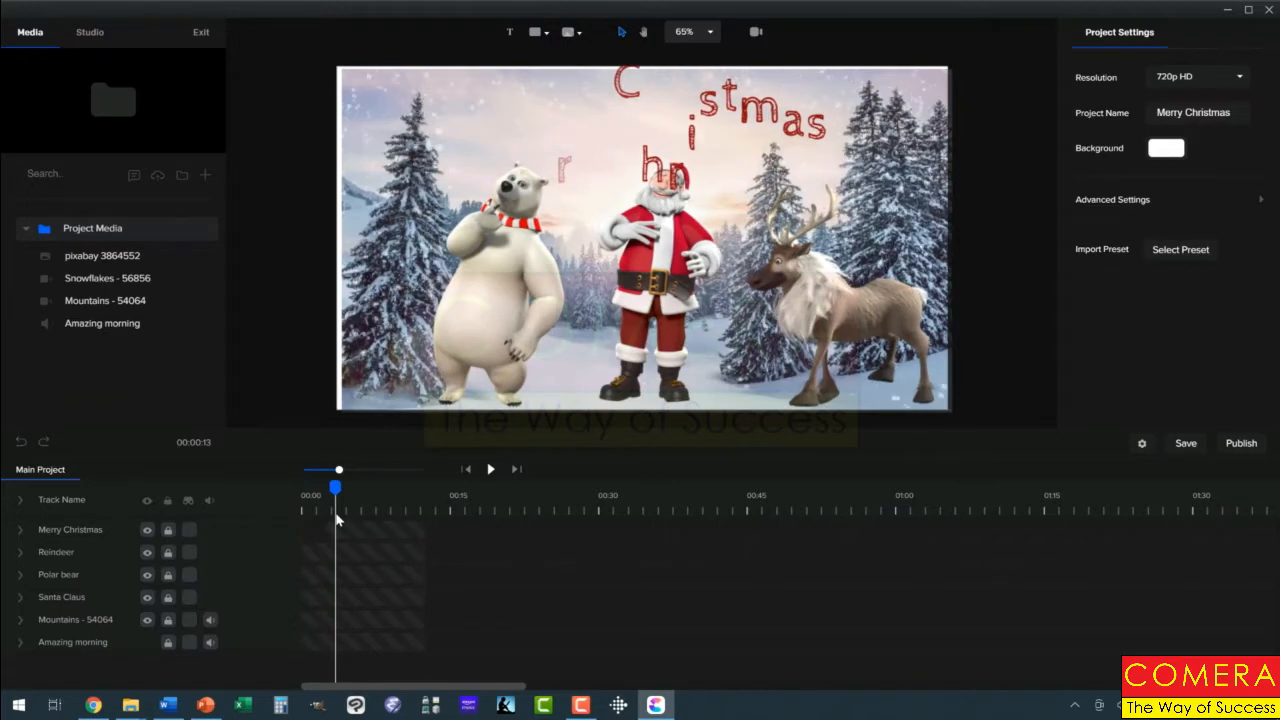
left_click_drag(332, 519, 303, 521)
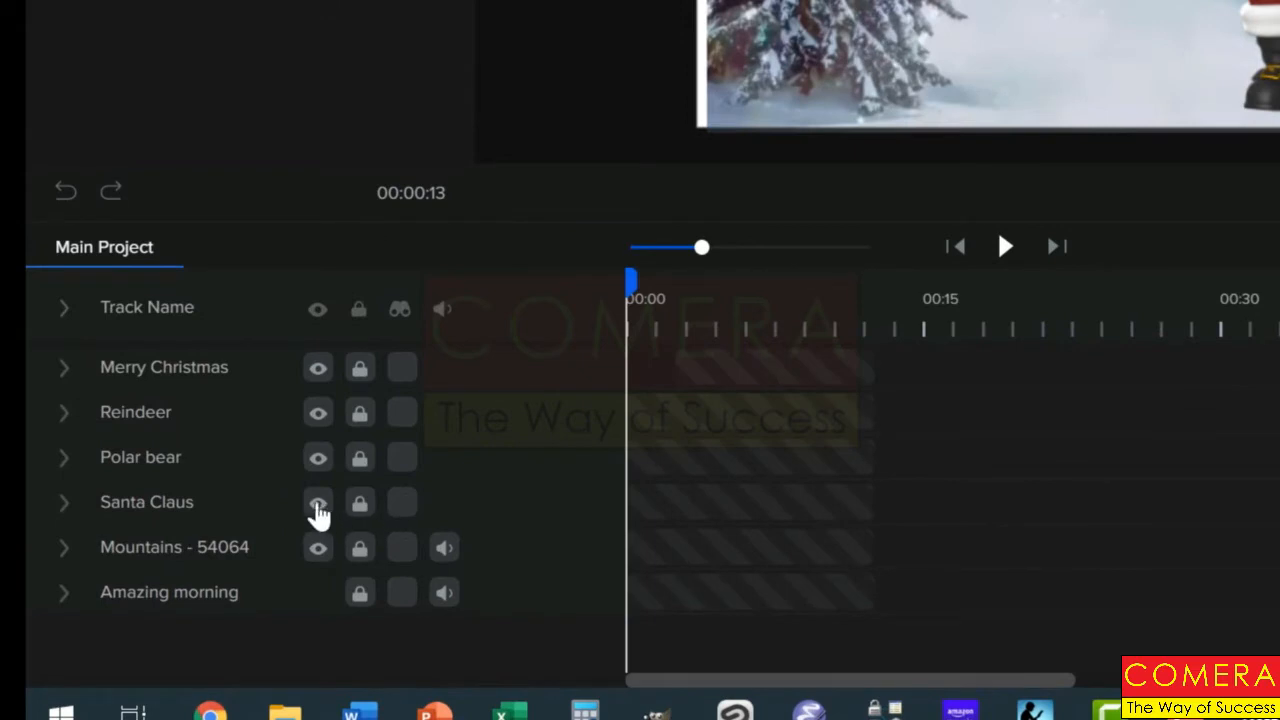
Toggle the visibility of the Santa Claus, Polar bear and Reindeer tracks off and back on
left_click(318, 508)
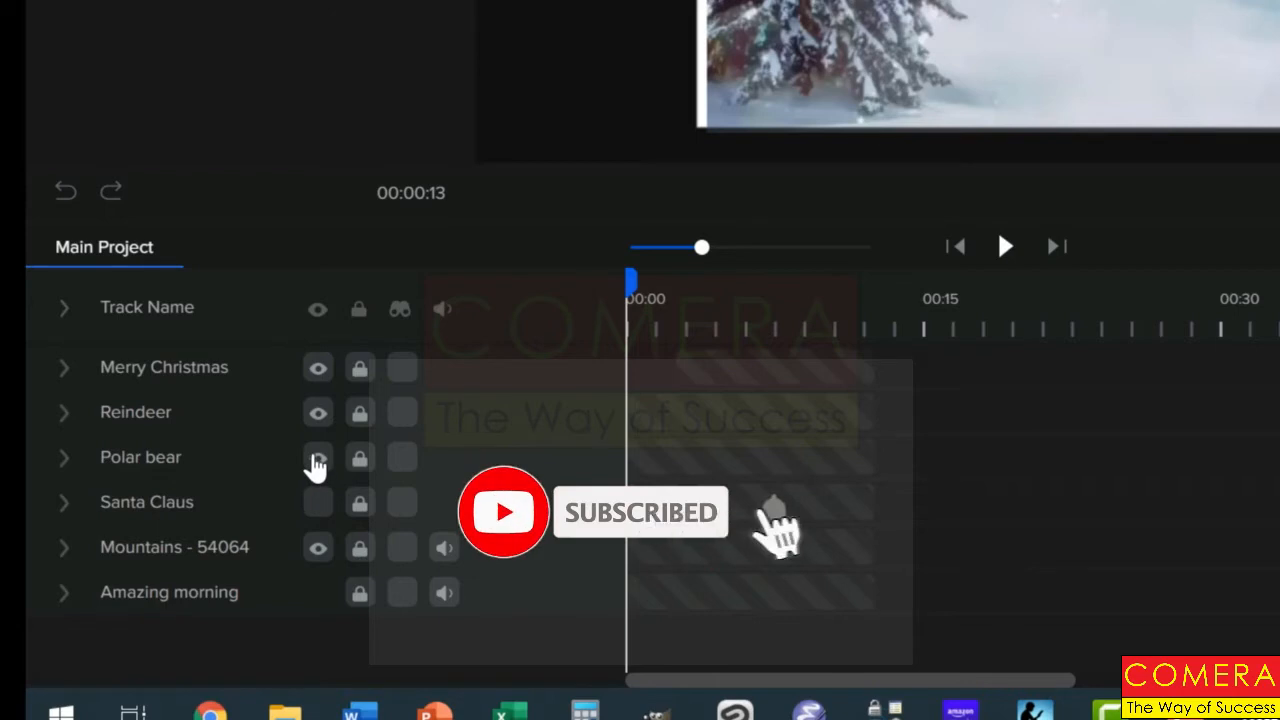
left_click(316, 460)
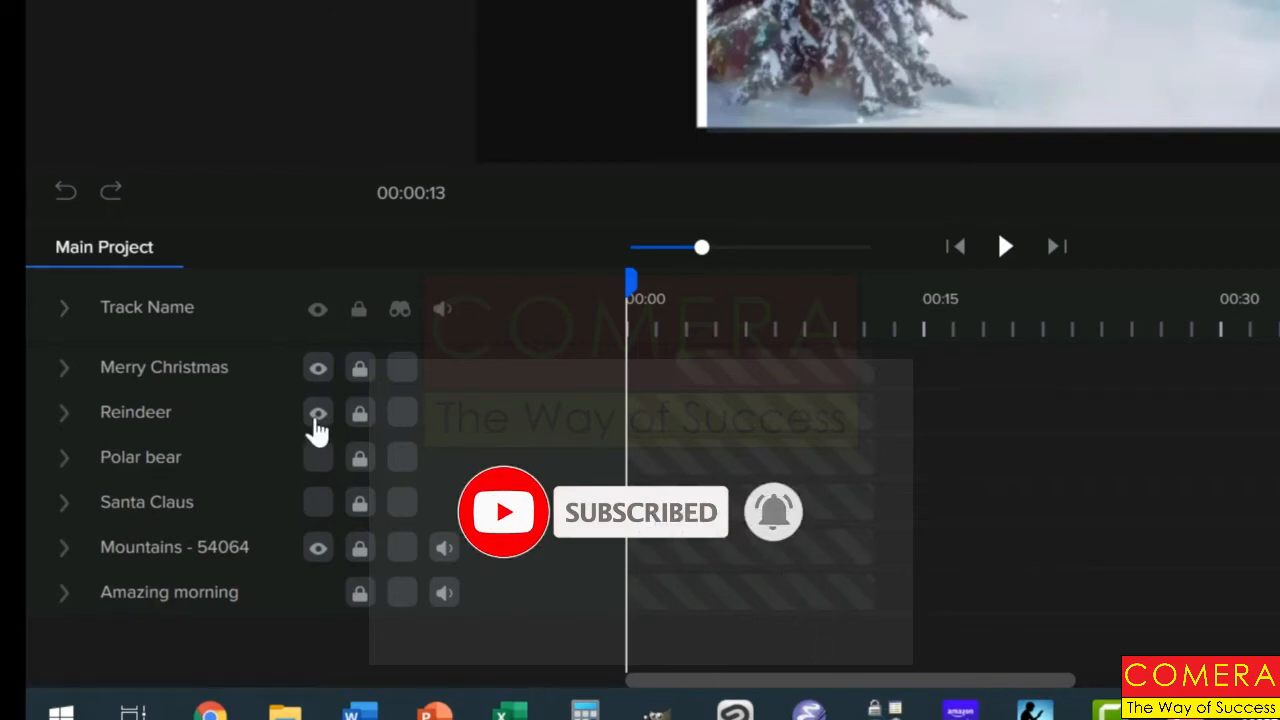
left_click(315, 418)
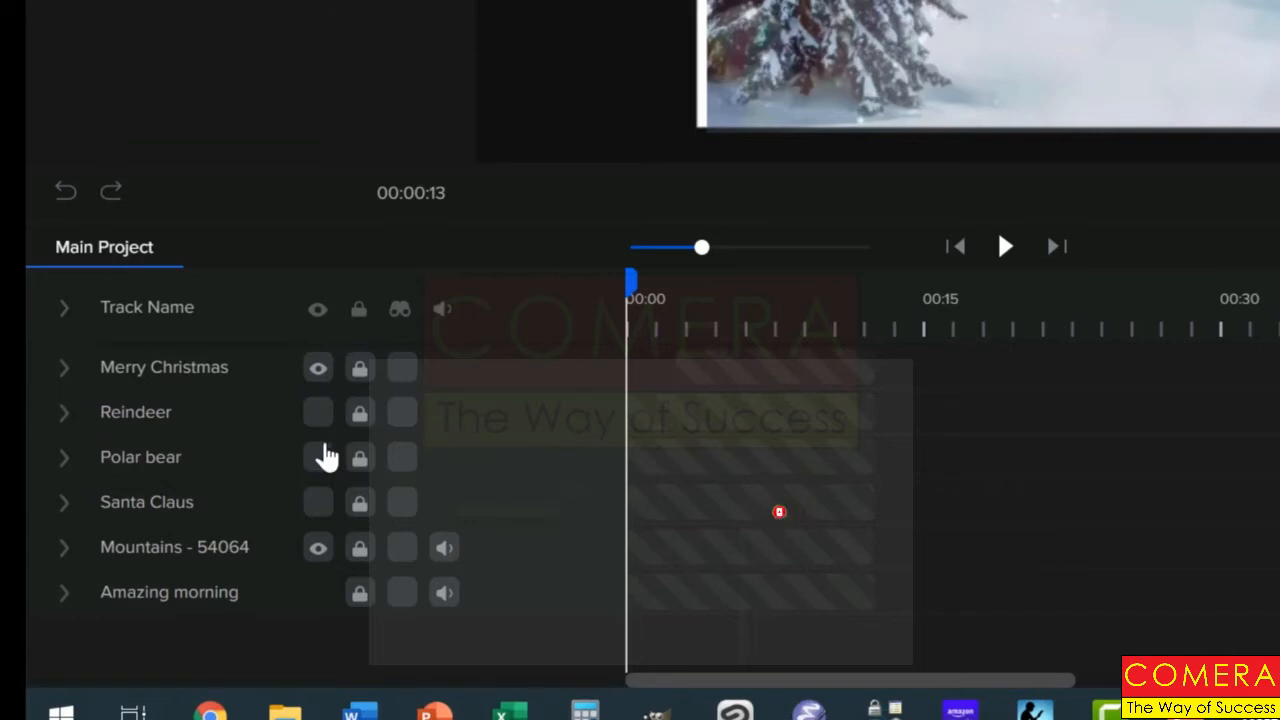
left_click(316, 505)
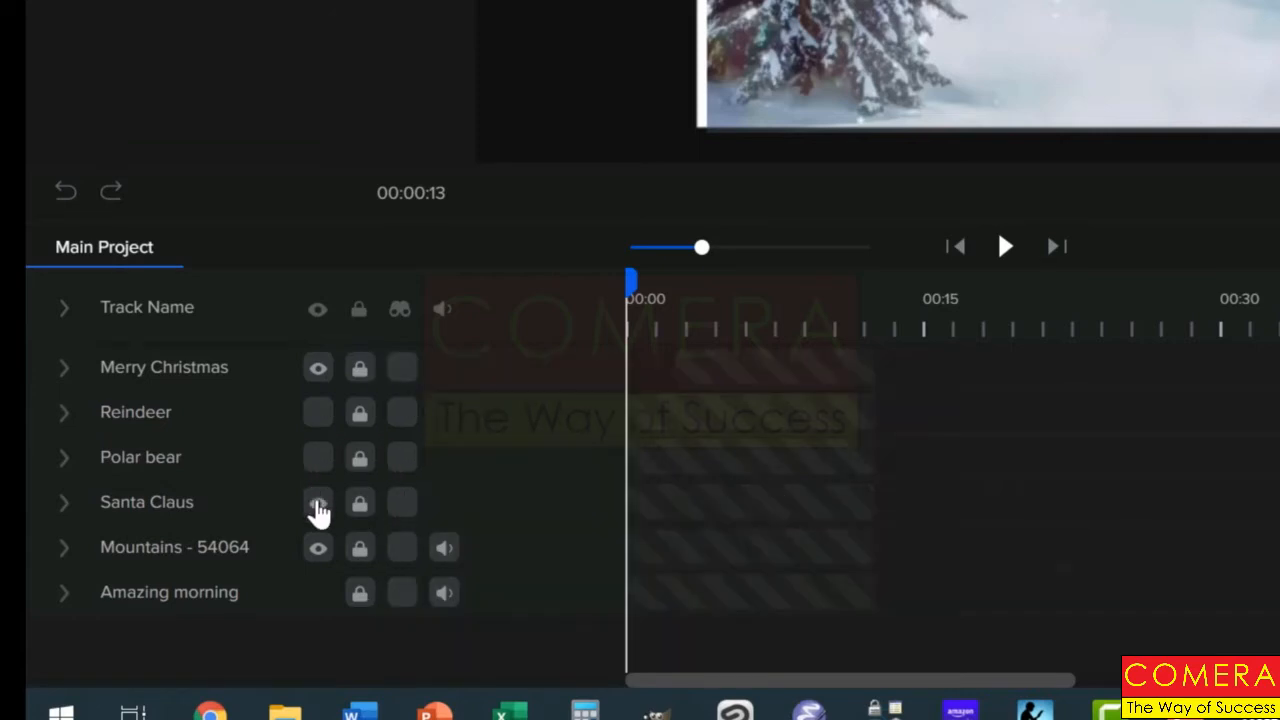
left_click(316, 458)
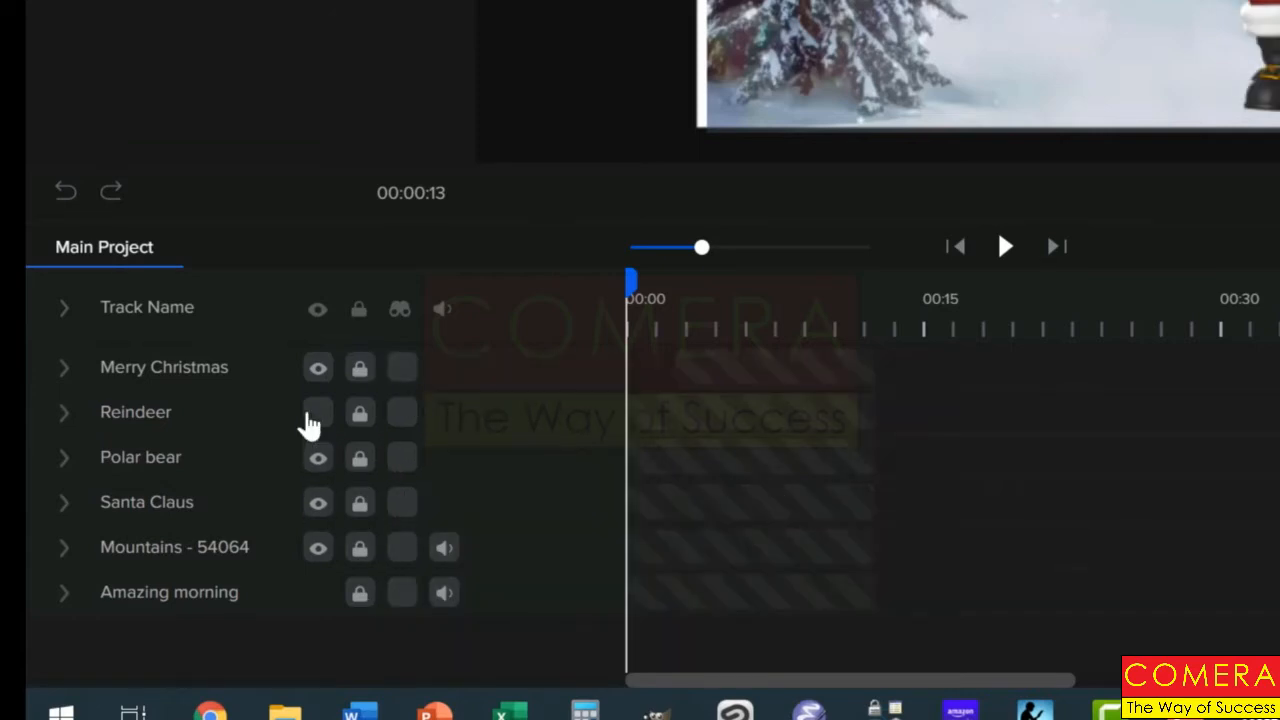
left_click(310, 418)
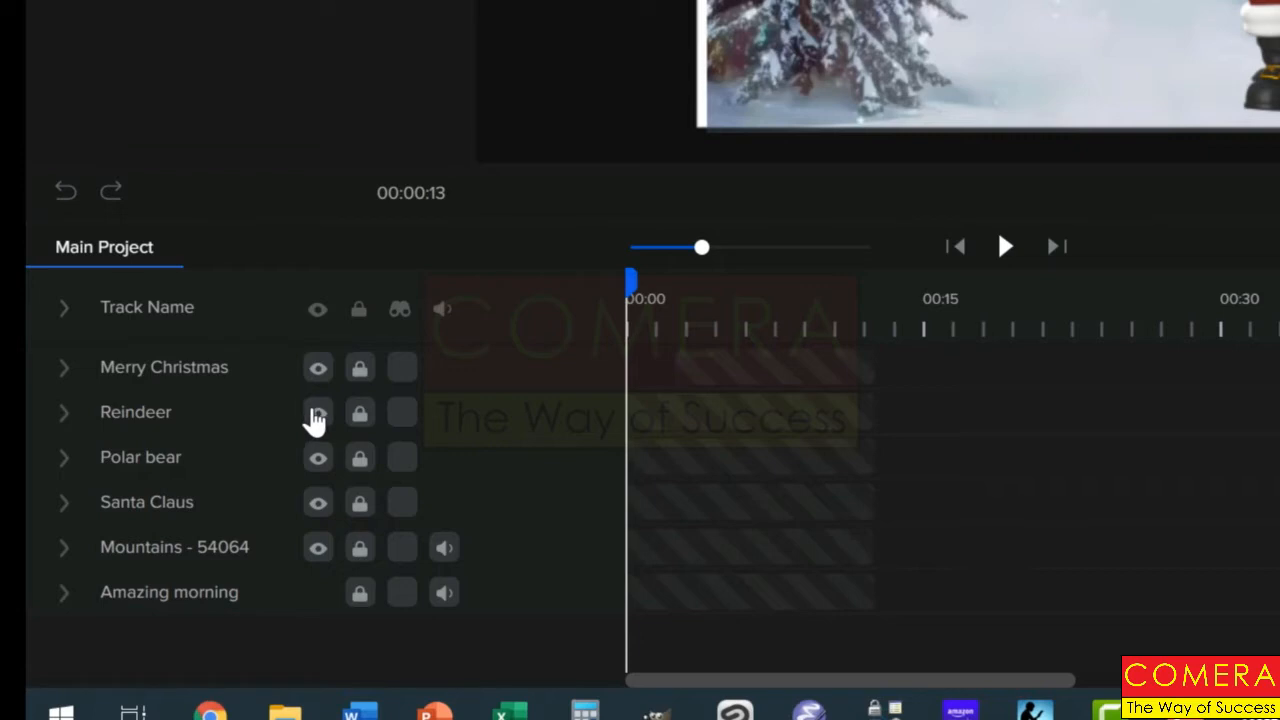
Expand the Santa Claus track, zoom the timeline, and inspect its sequence of action clips
left_click(64, 504)
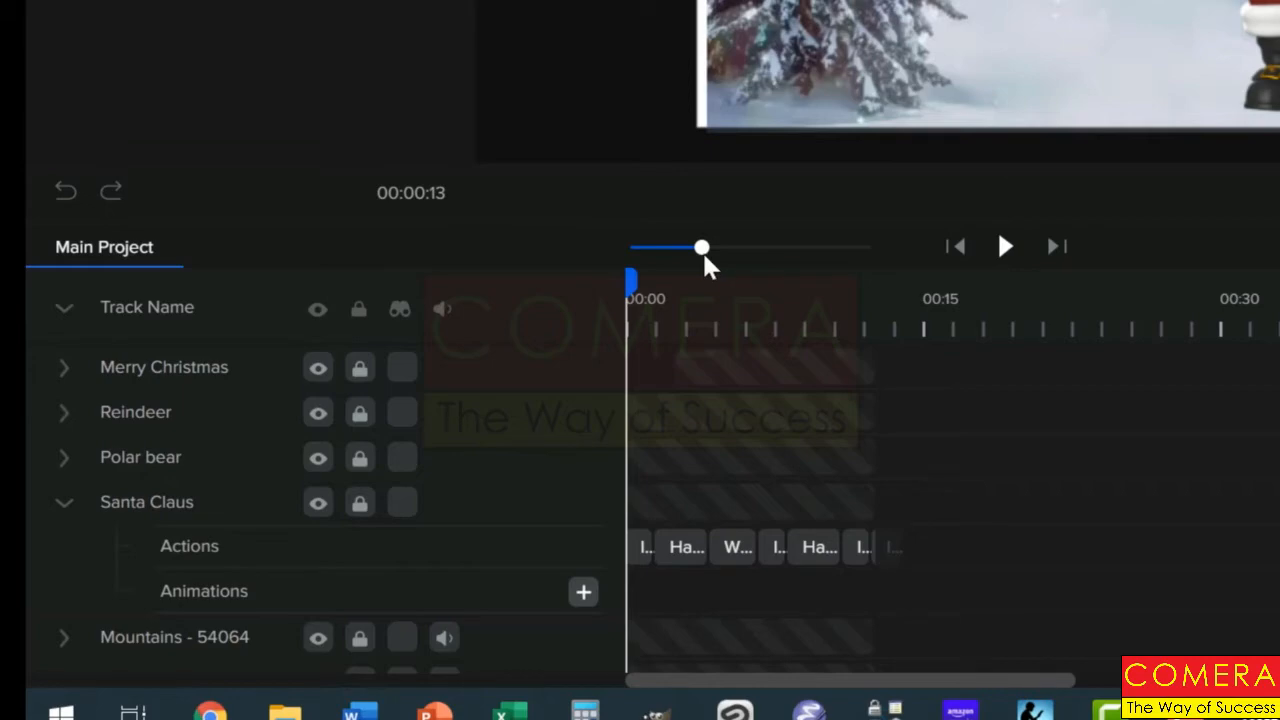
left_click_drag(702, 250, 773, 251)
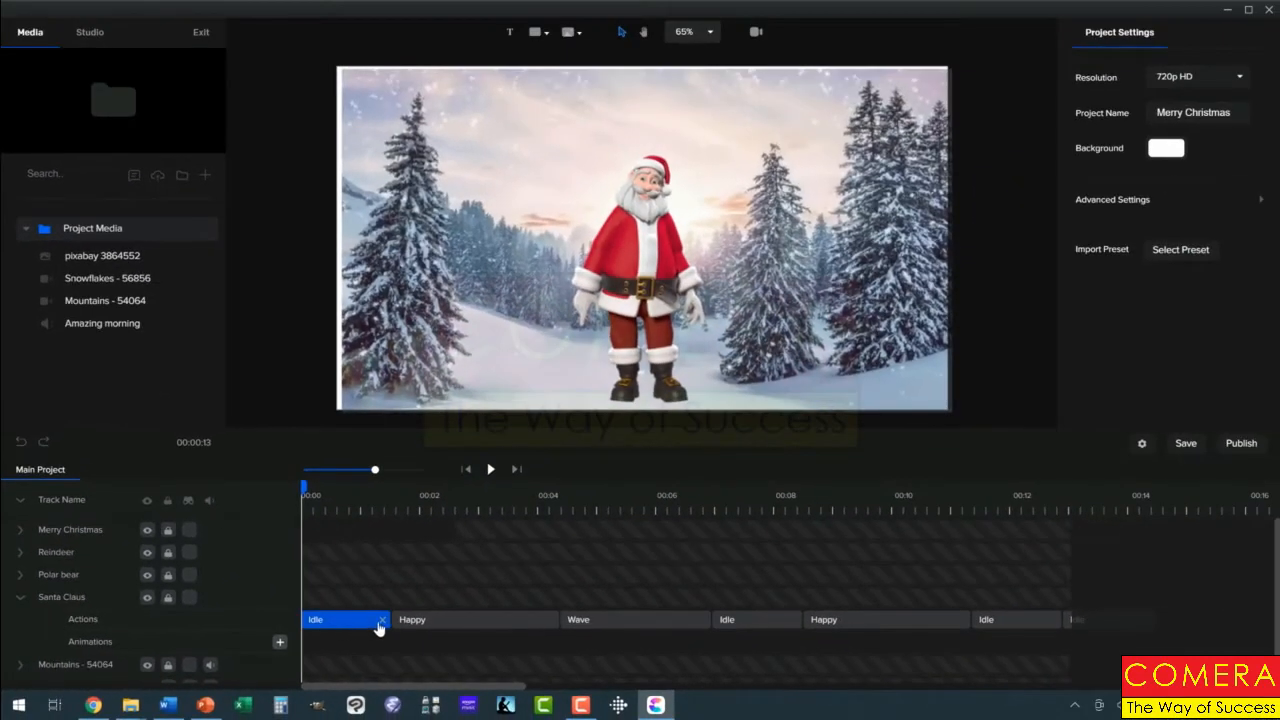
left_click(927, 559)
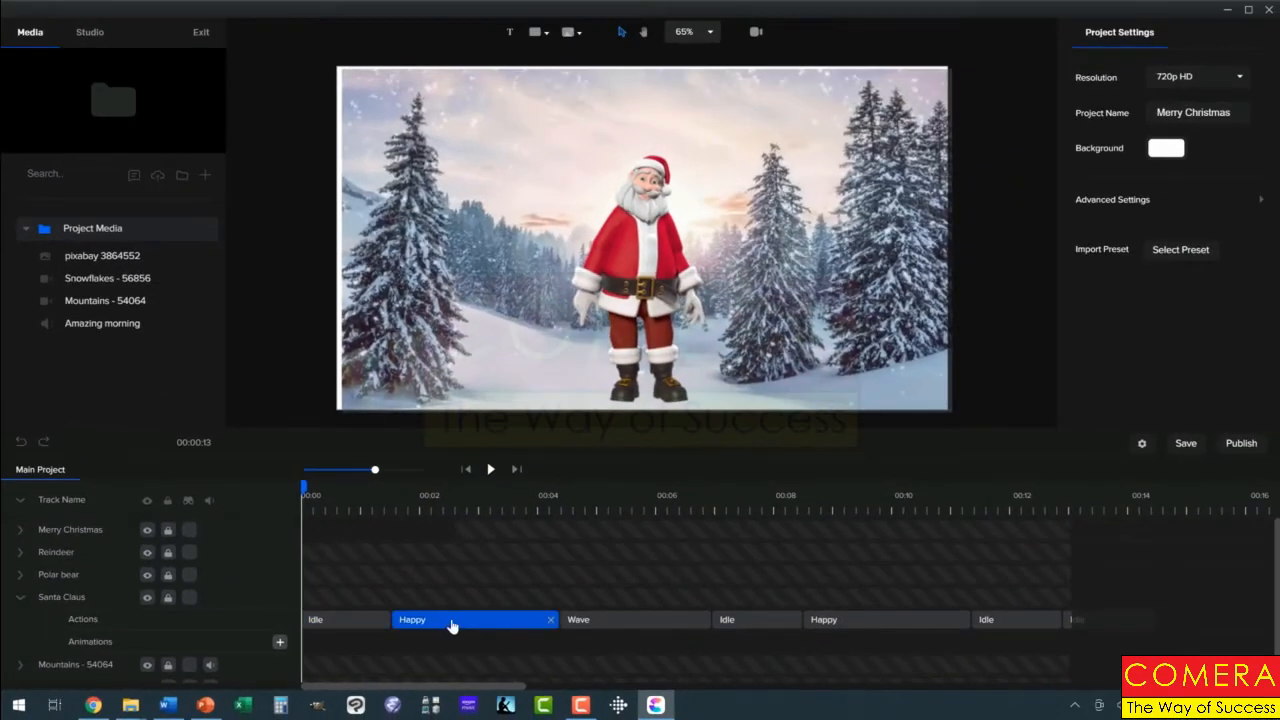
left_click(572, 624)
left_click(754, 627)
left_click(845, 622)
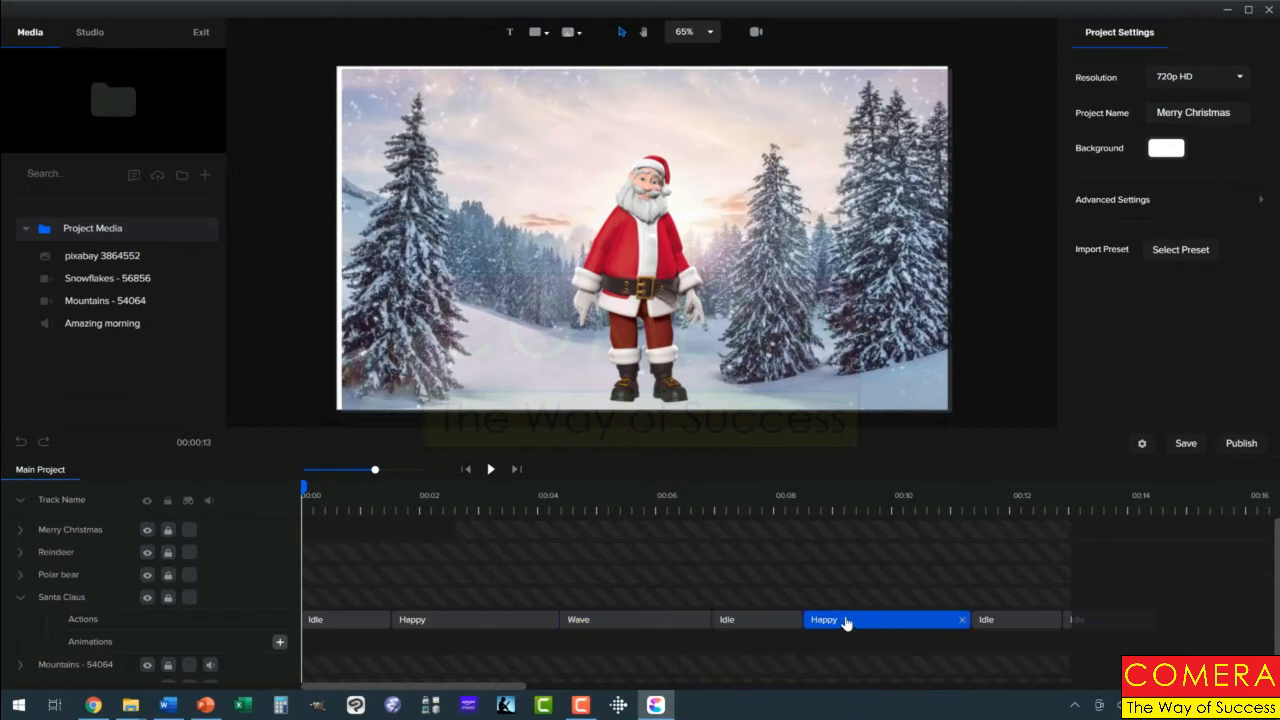
left_click(1025, 617)
left_click(927, 624)
left_click(474, 624)
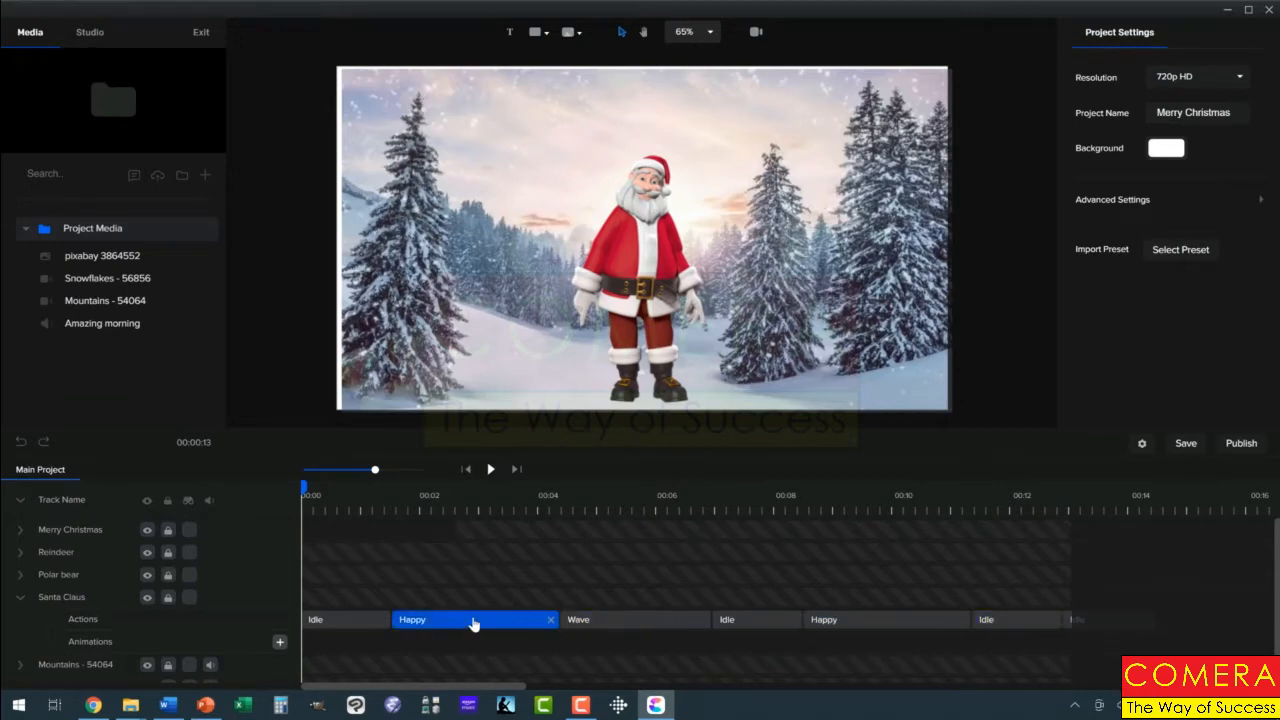
Expand the Polar bear and Reindeer tracks to review their actions and animations, then collapse all tracks
left_click(21, 575)
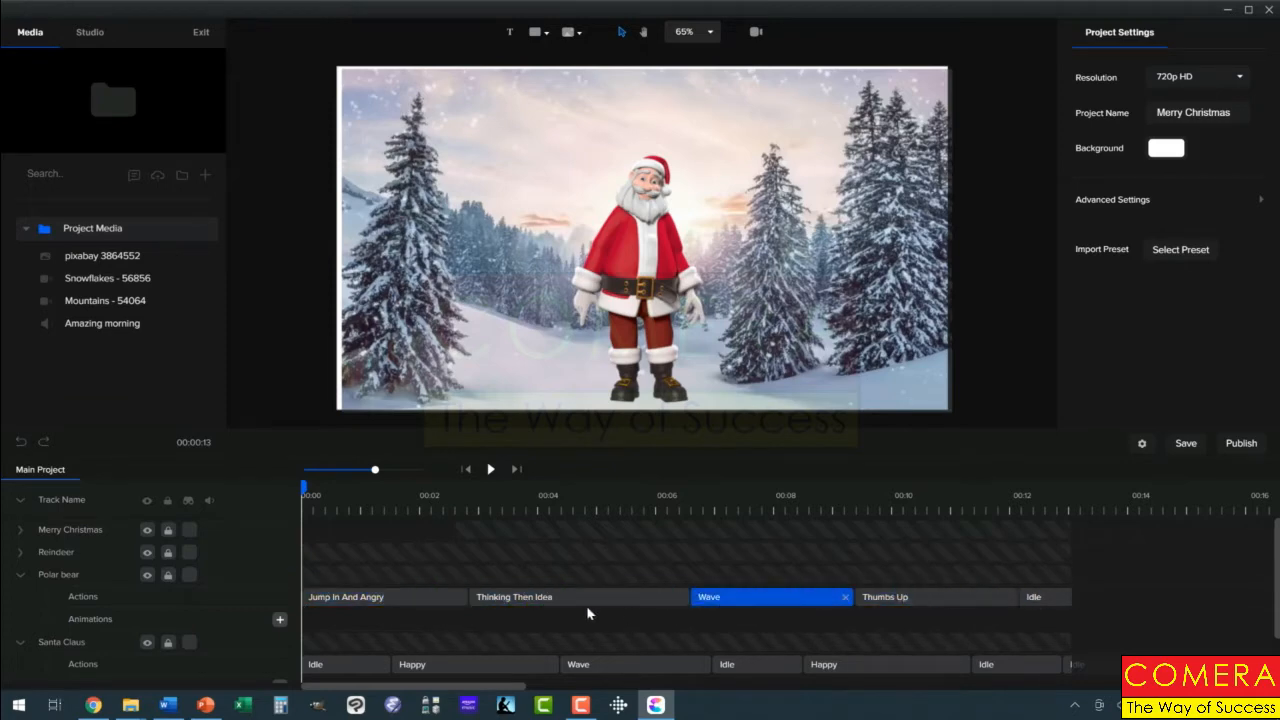
left_click(21, 553)
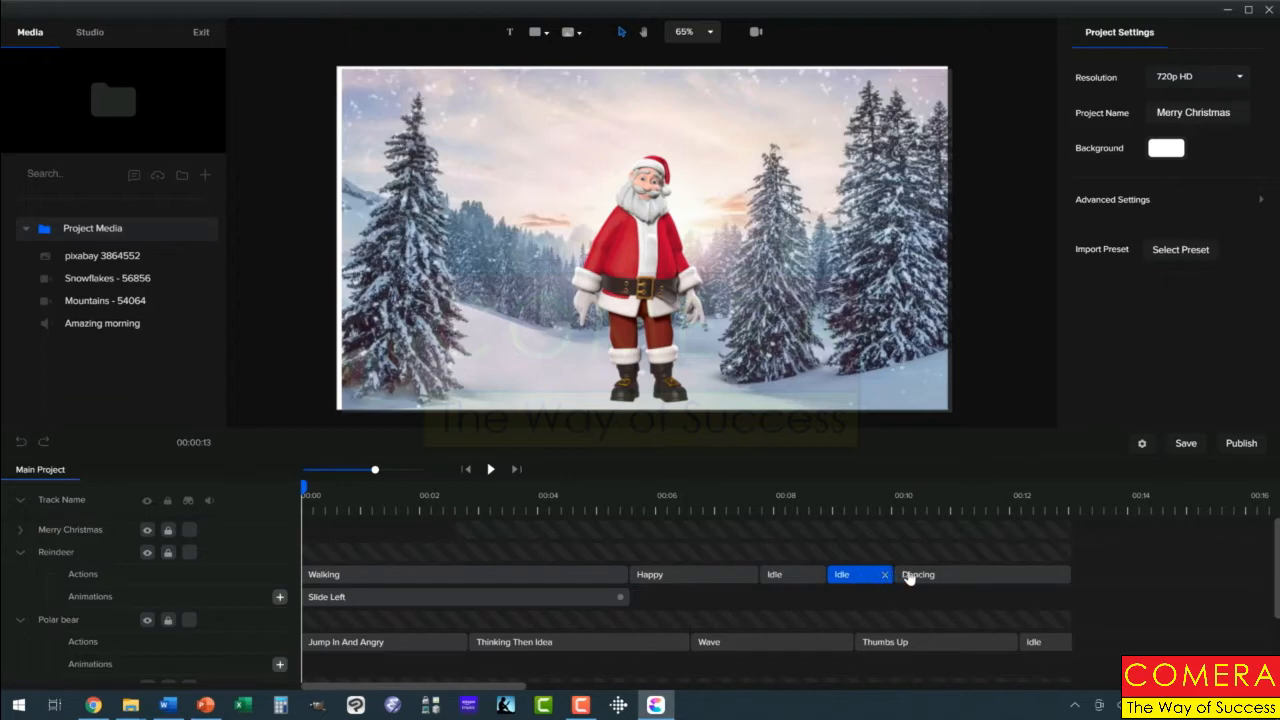
left_click(21, 553)
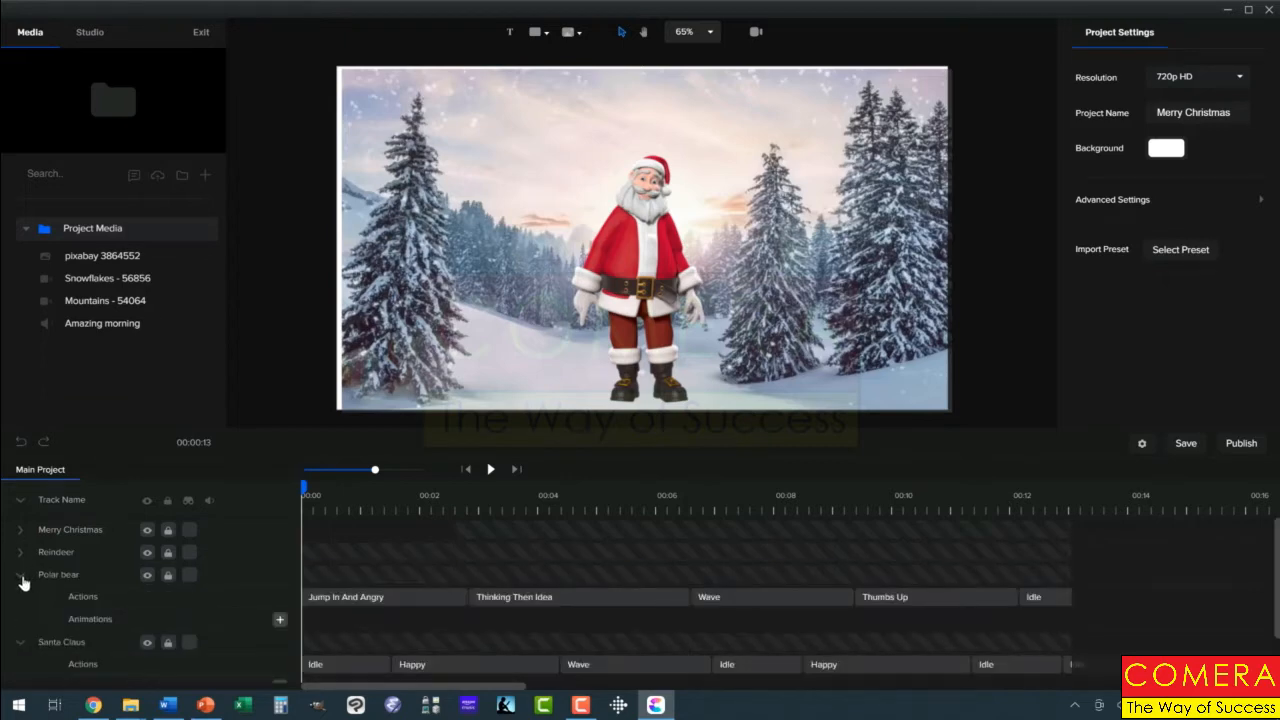
left_click(21, 576)
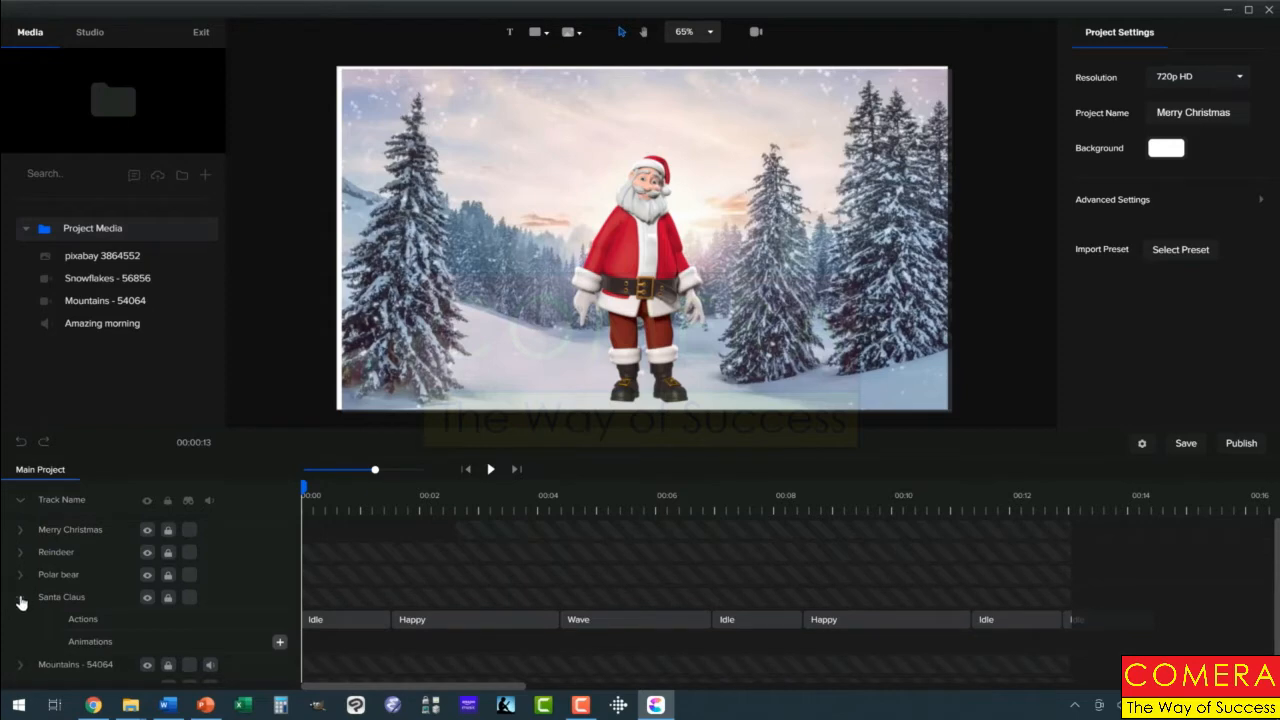
left_click(21, 598)
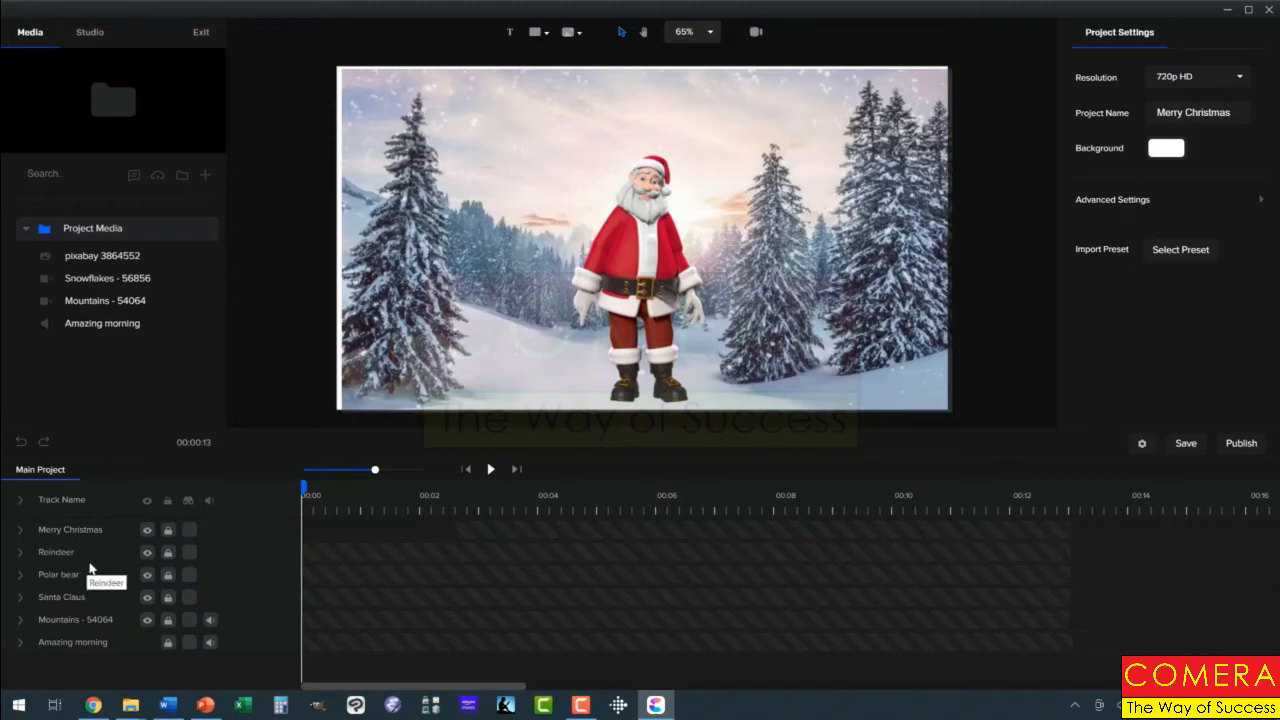
Hide the Reindeer, Polar bear and Santa Claus tracks
left_click(146, 553)
left_click(146, 575)
left_click(147, 598)
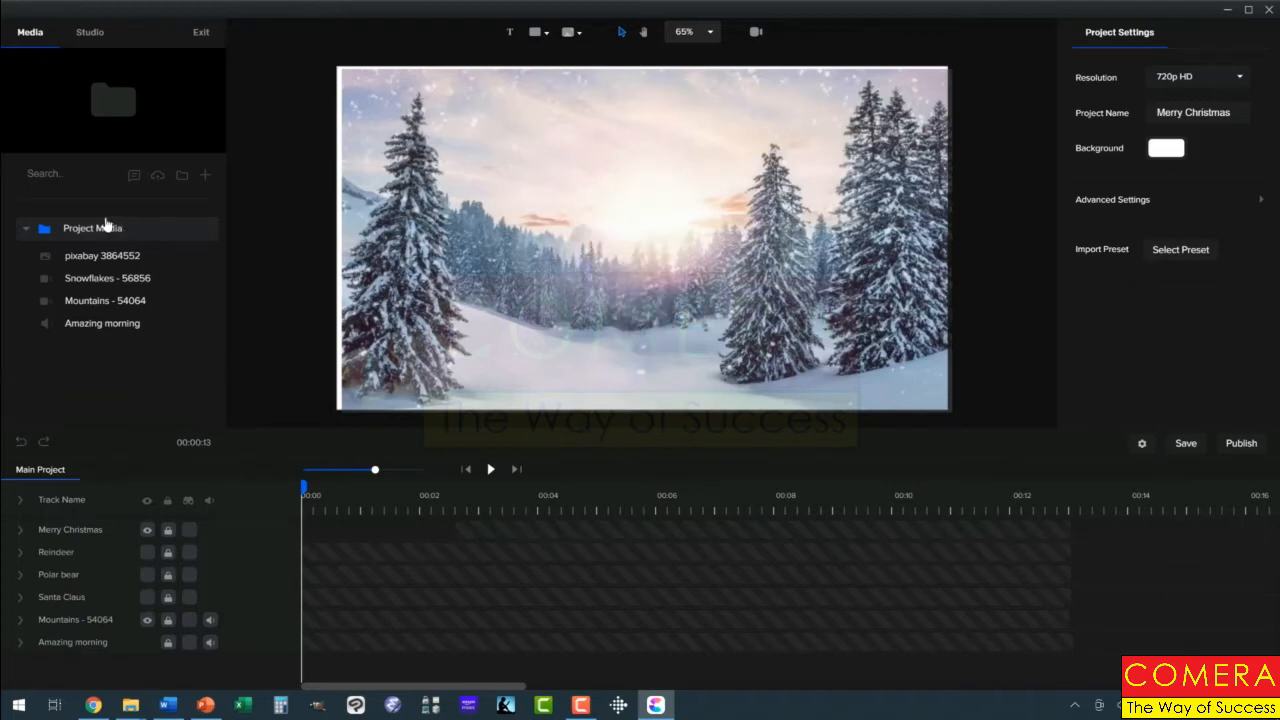
Add the 3D Santa Claus character from the Studio characters library onto the scene
left_click(91, 34)
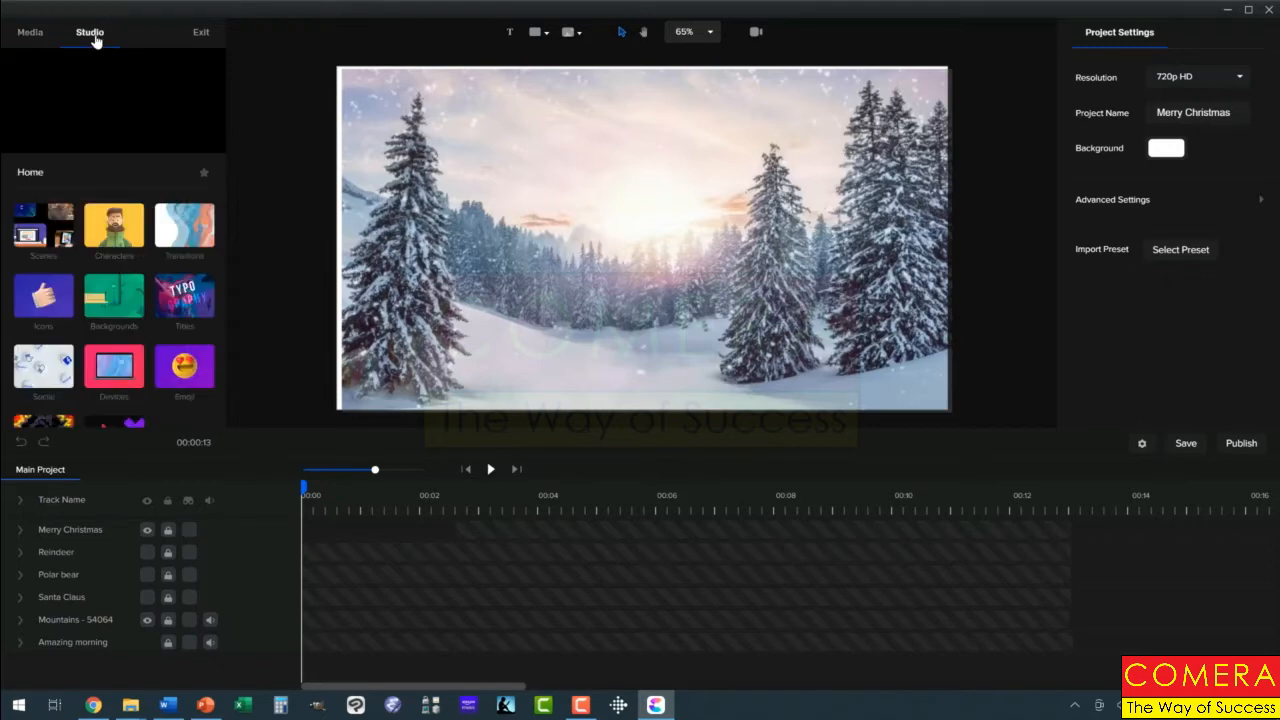
left_click(114, 232)
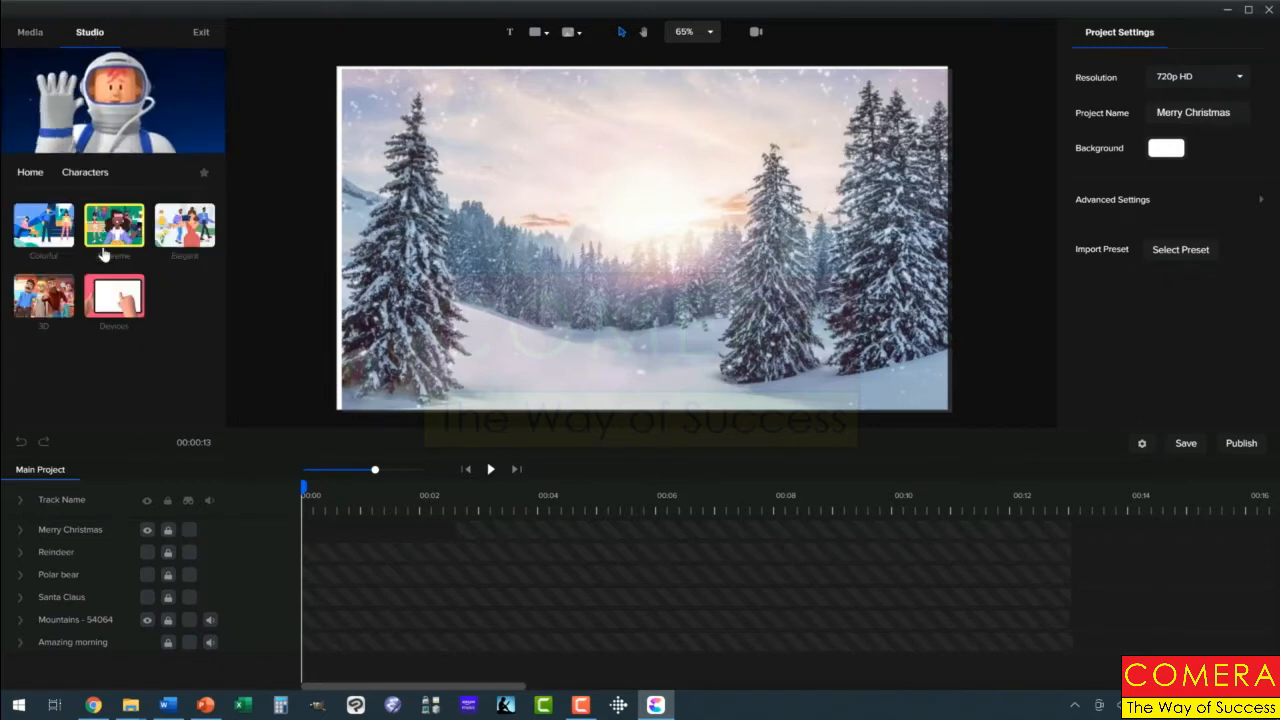
left_click(100, 300)
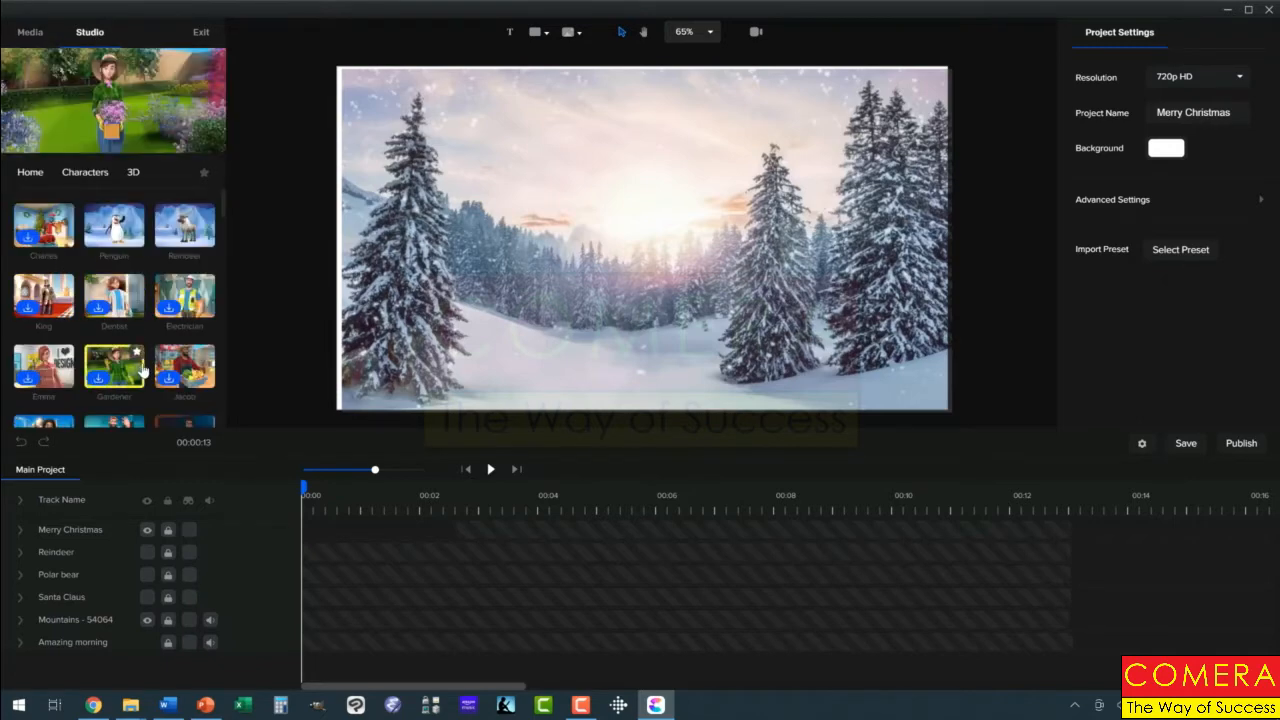
scroll(145, 368, "down", 1)
scroll(145, 368, "down", 2)
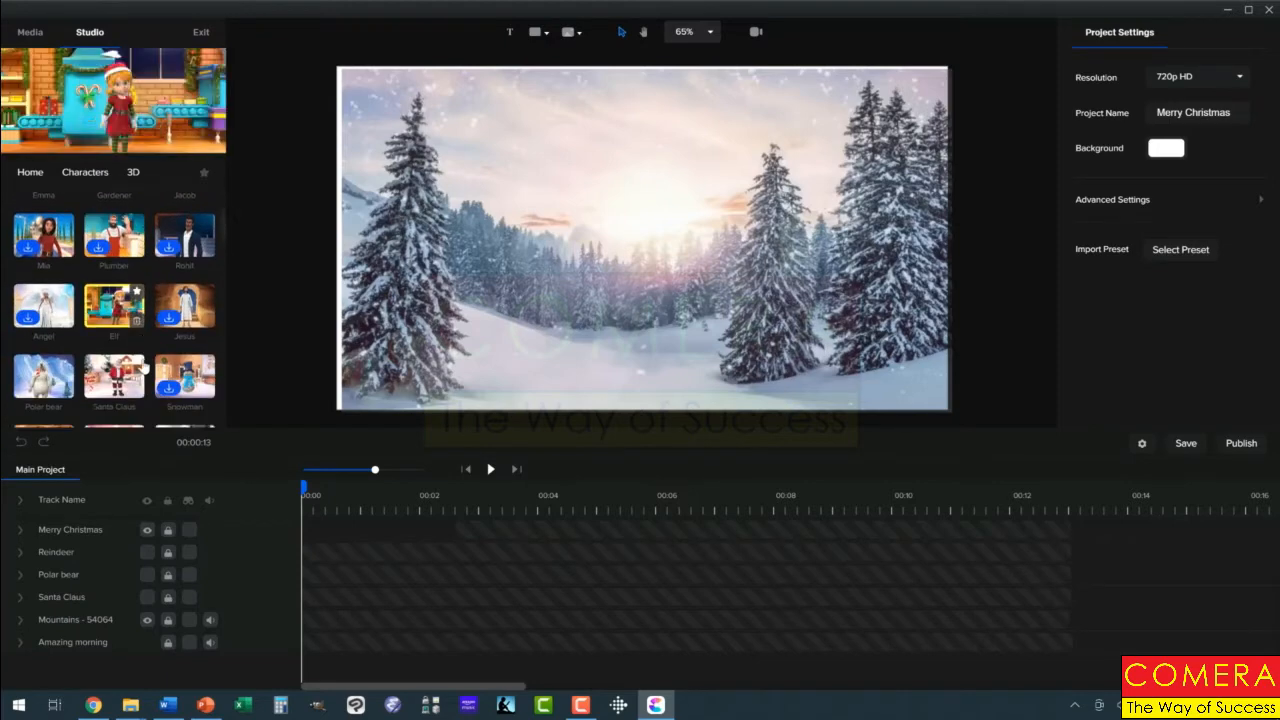
left_click_drag(114, 352, 655, 255)
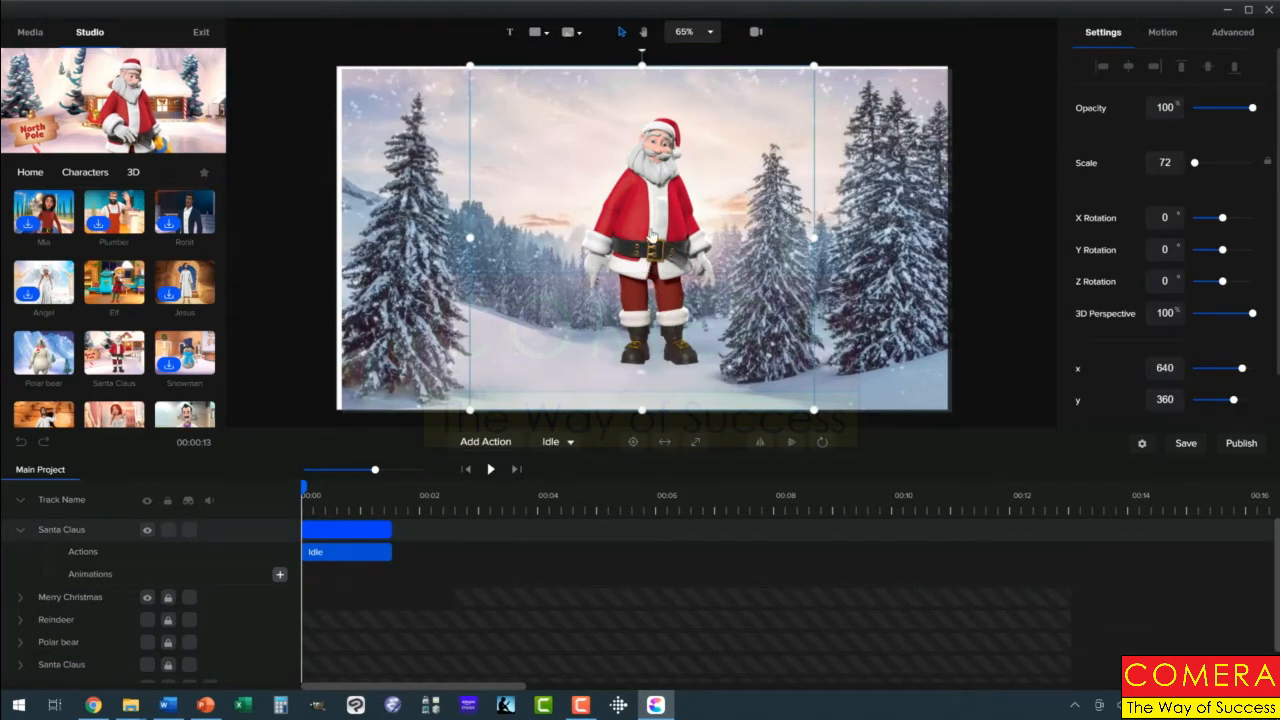
Move the new Santa Claus lower in the scene and add a Happy action after its Idle
left_click_drag(650, 232, 648, 271)
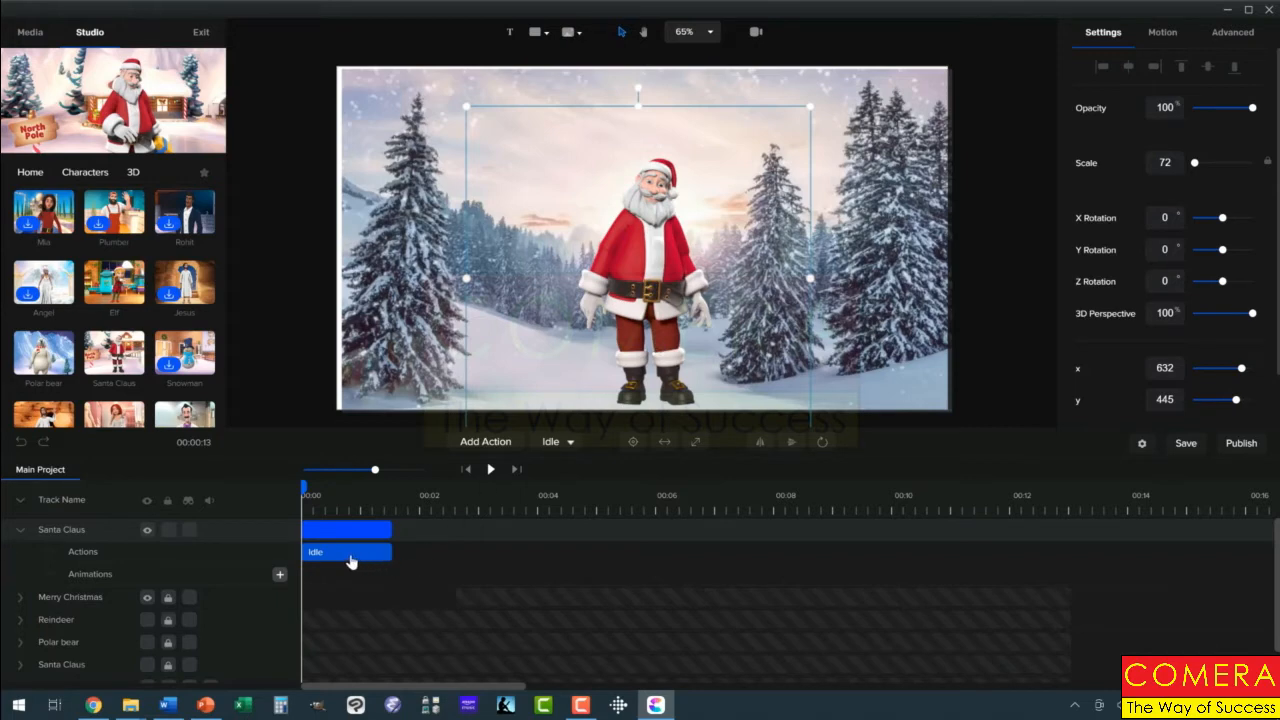
left_click(483, 445)
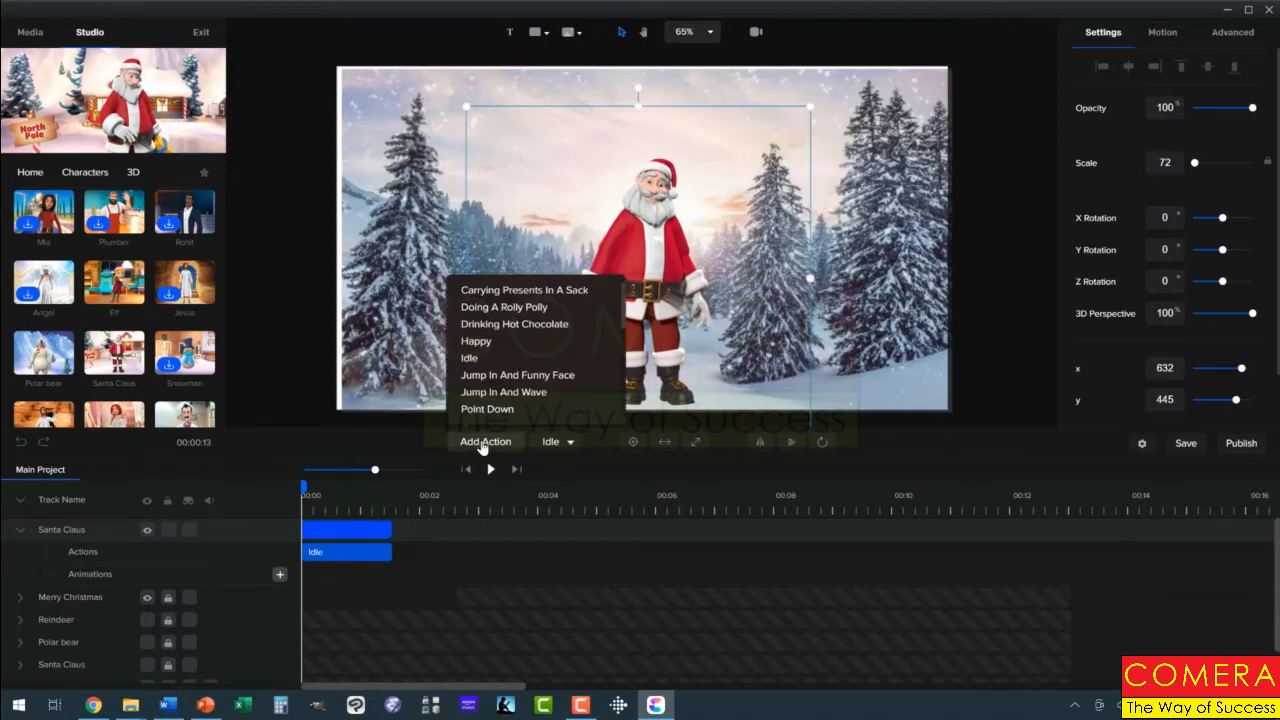
left_click(483, 341)
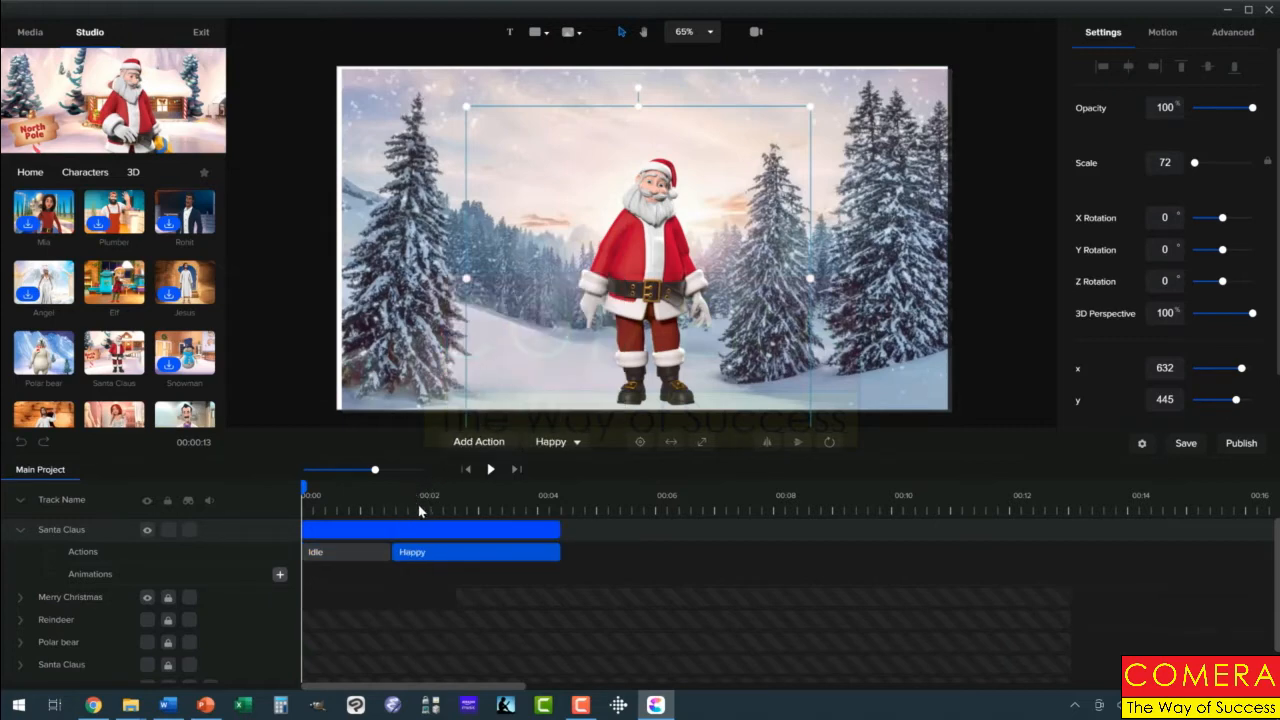
Append Idle, Wave and another Idle action to the new Santa Claus character
left_click(480, 442)
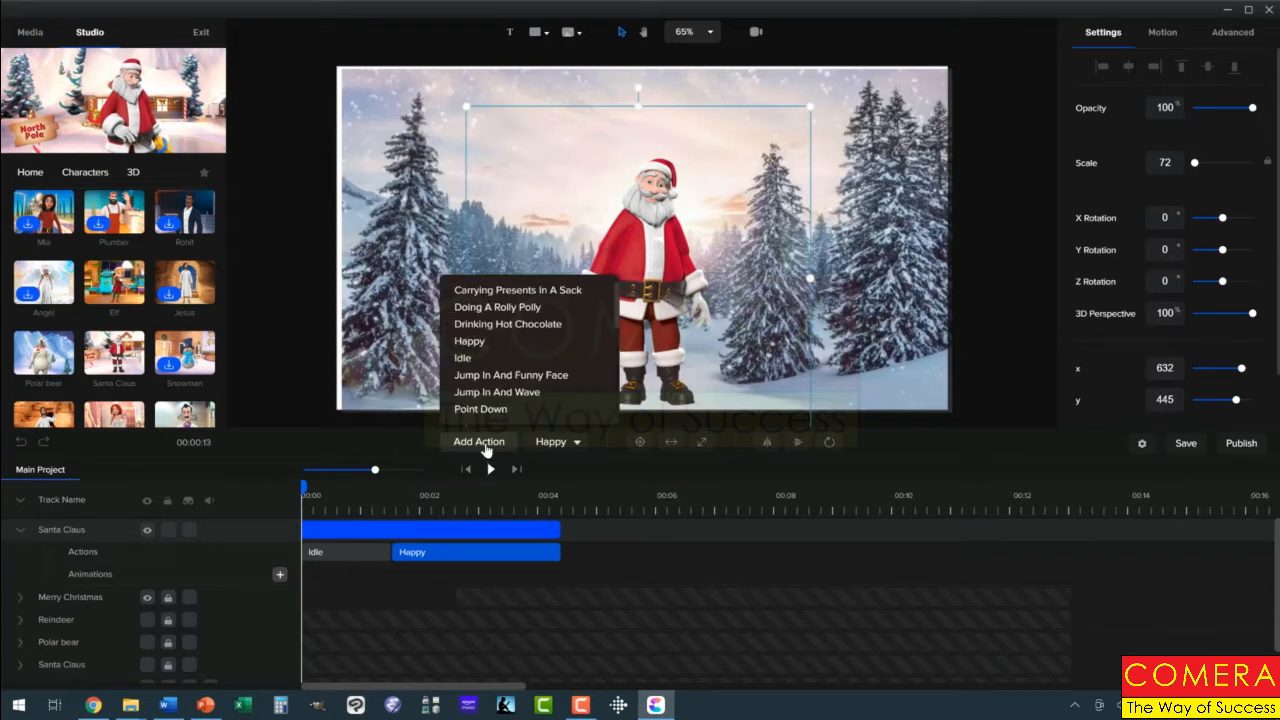
left_click(471, 358)
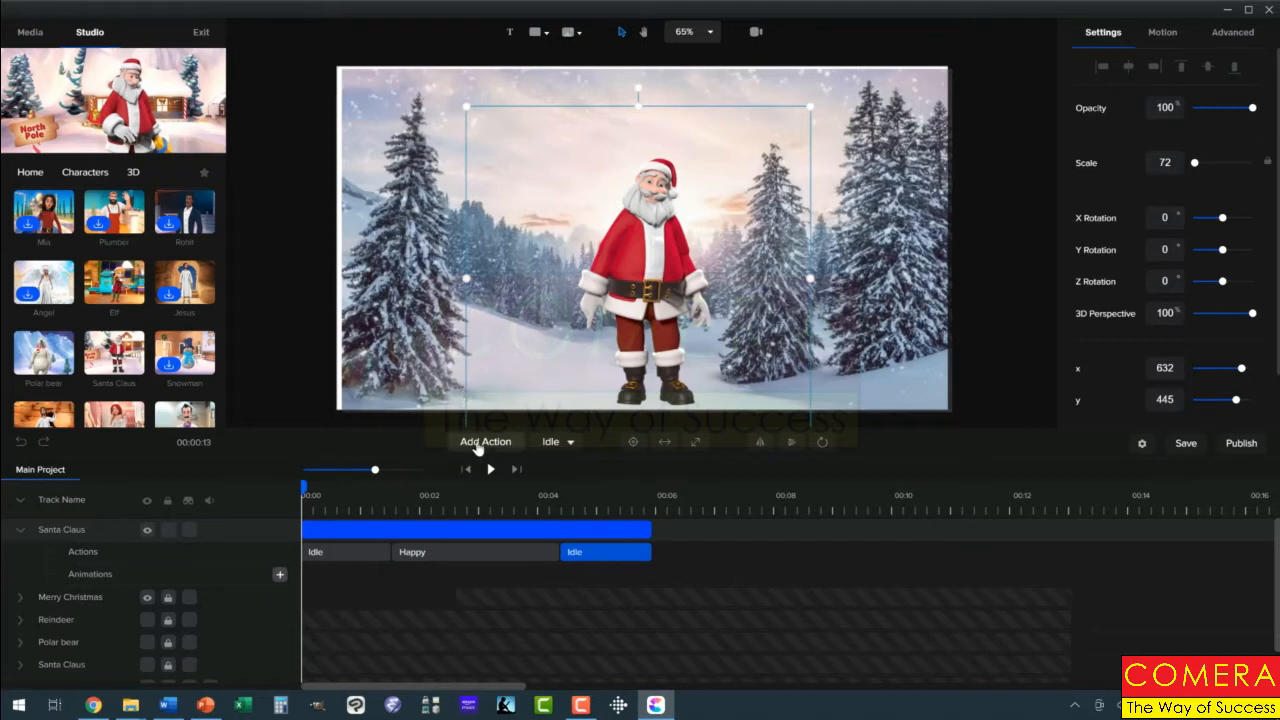
left_click(480, 445)
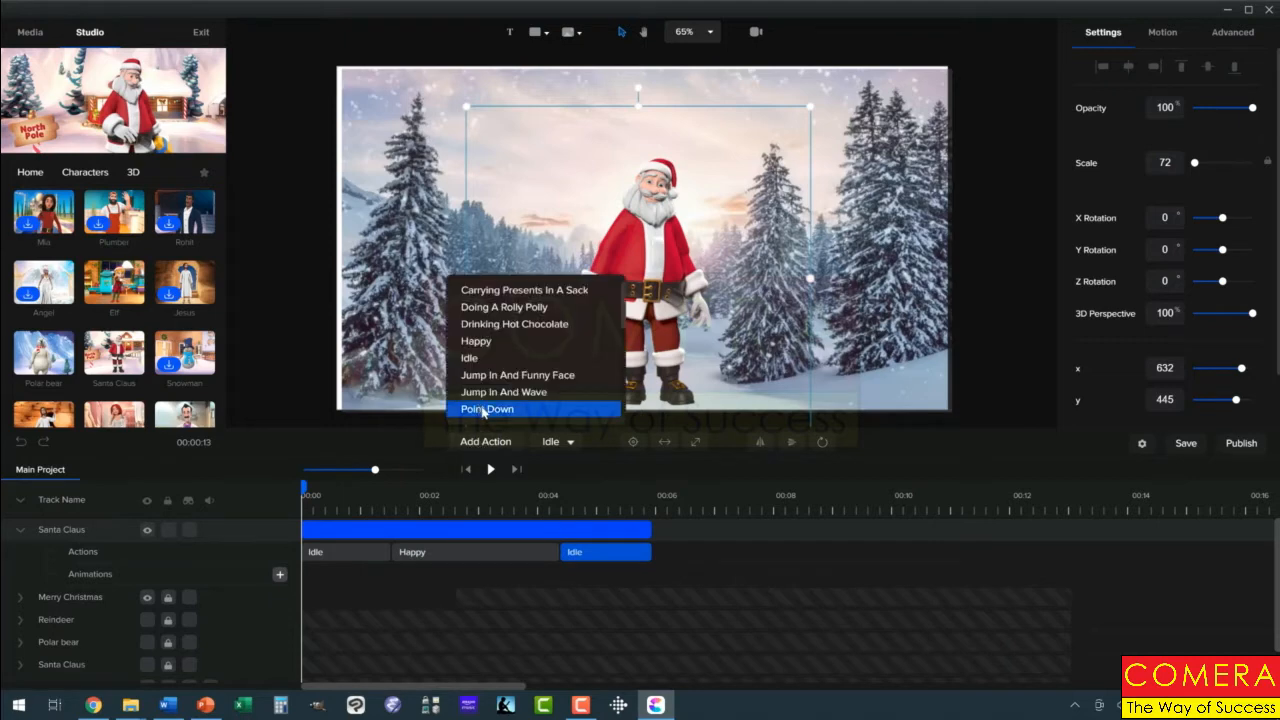
scroll(497, 400, "down", 5)
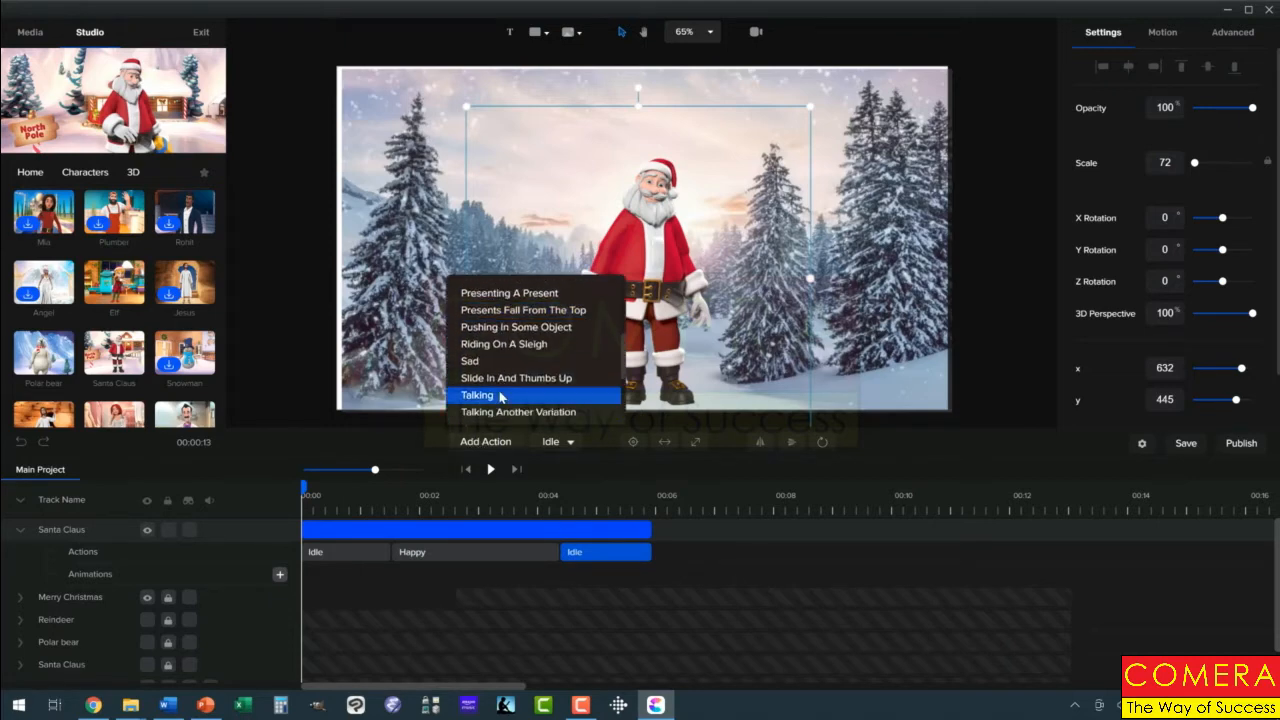
scroll(500, 398, "down", 3)
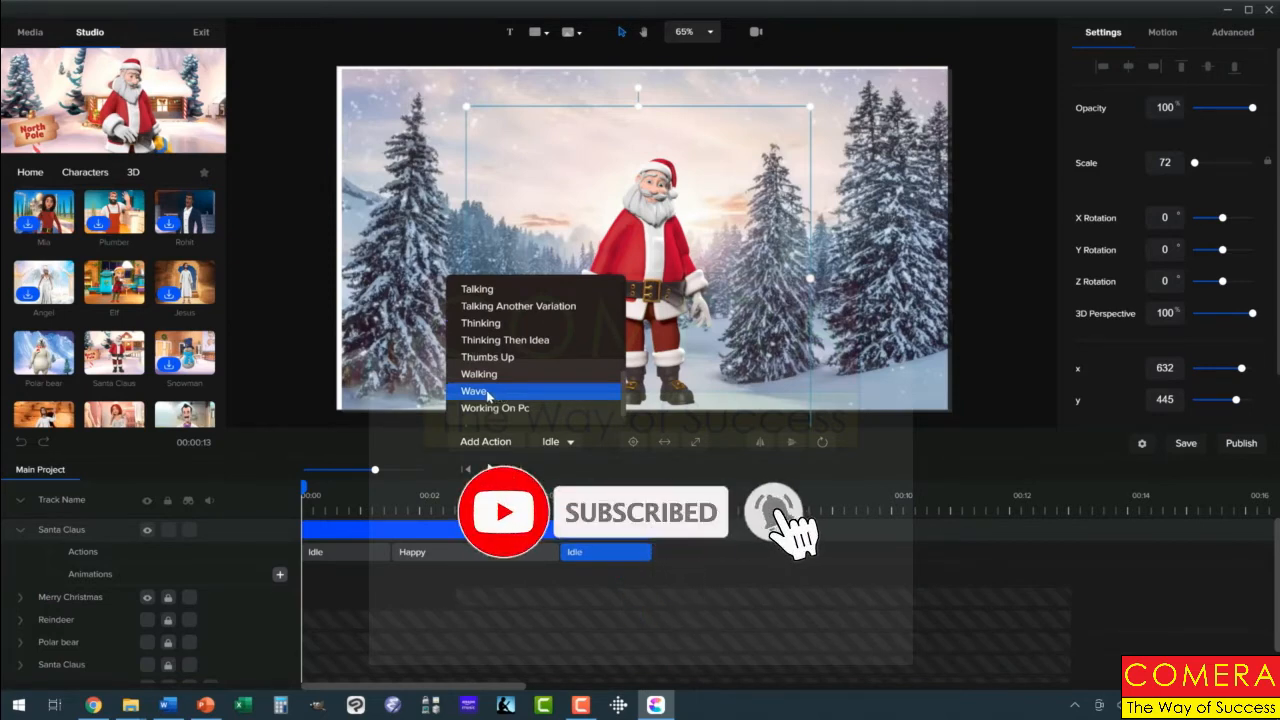
left_click(482, 391)
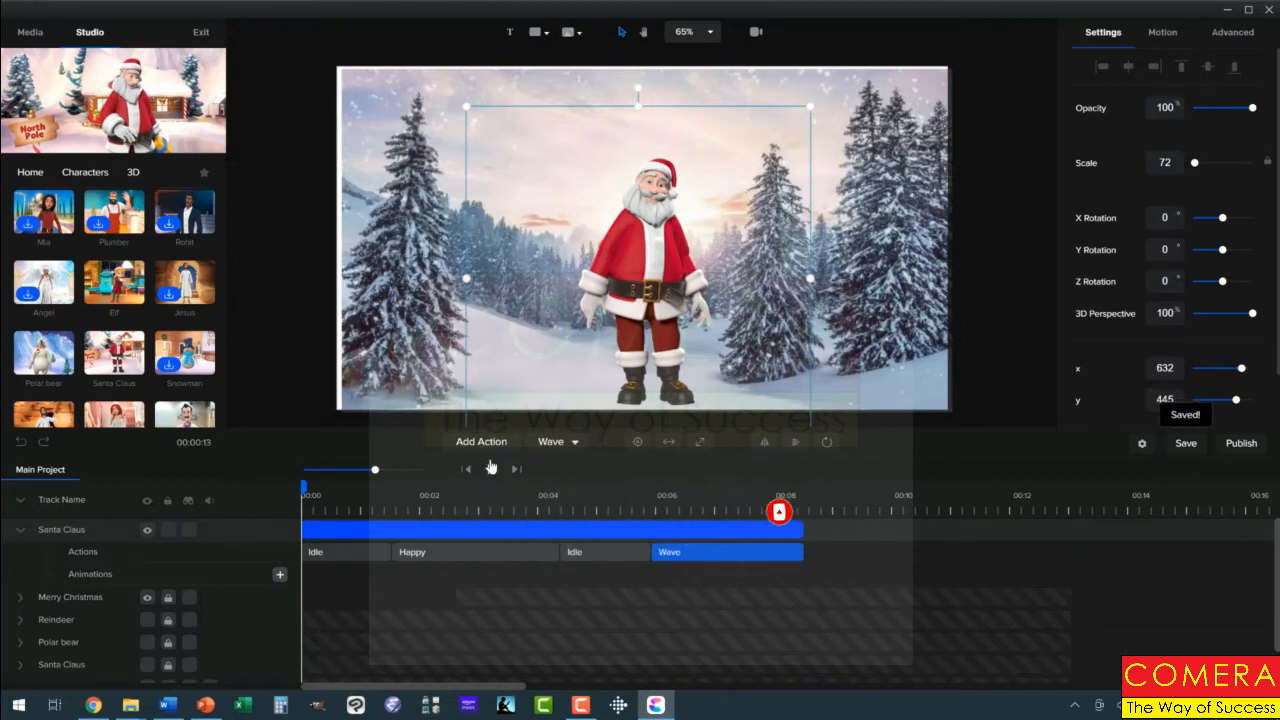
left_click(486, 446)
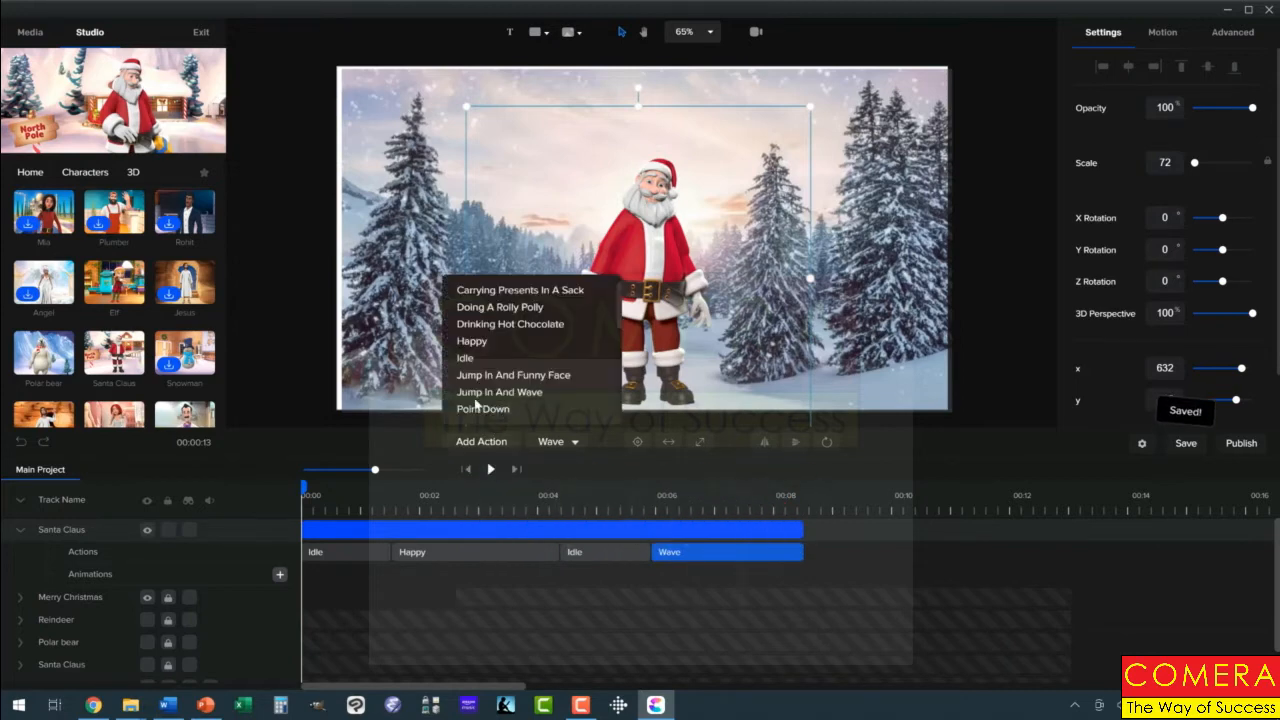
left_click(466, 358)
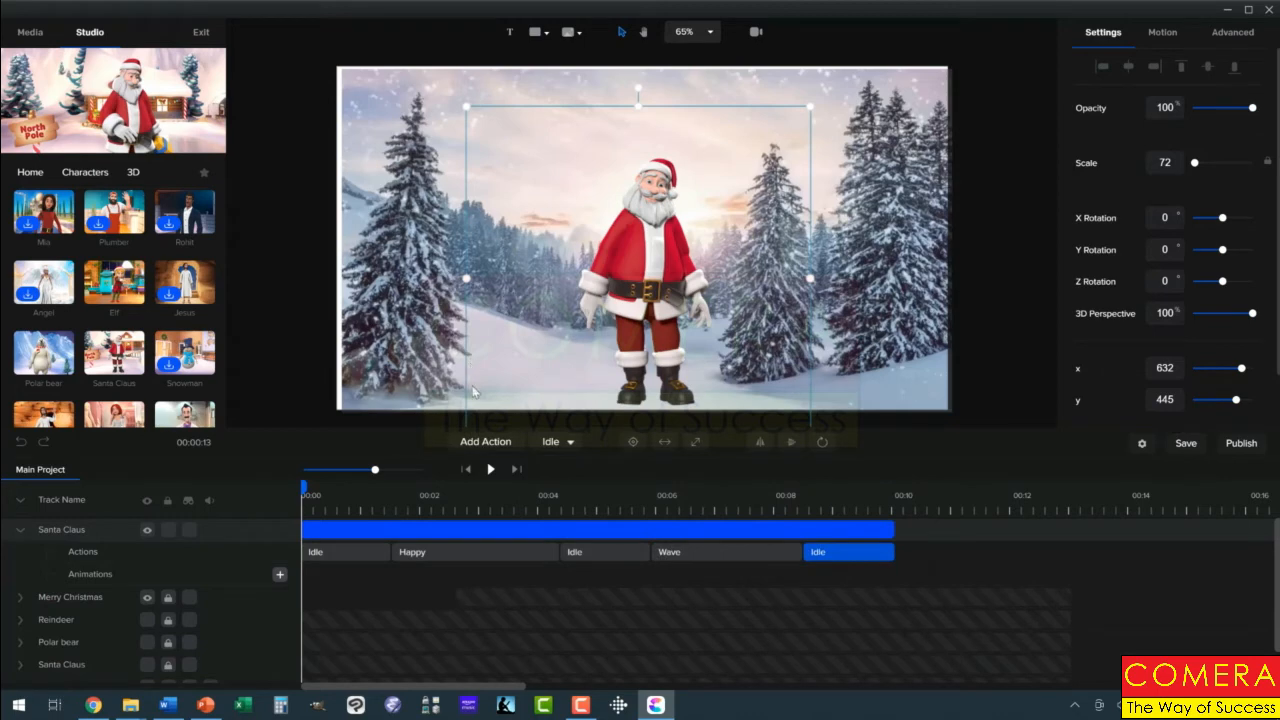
Append a Happy action to the end of the new Santa Claus's actions and preview the animation from the start
left_click(491, 438)
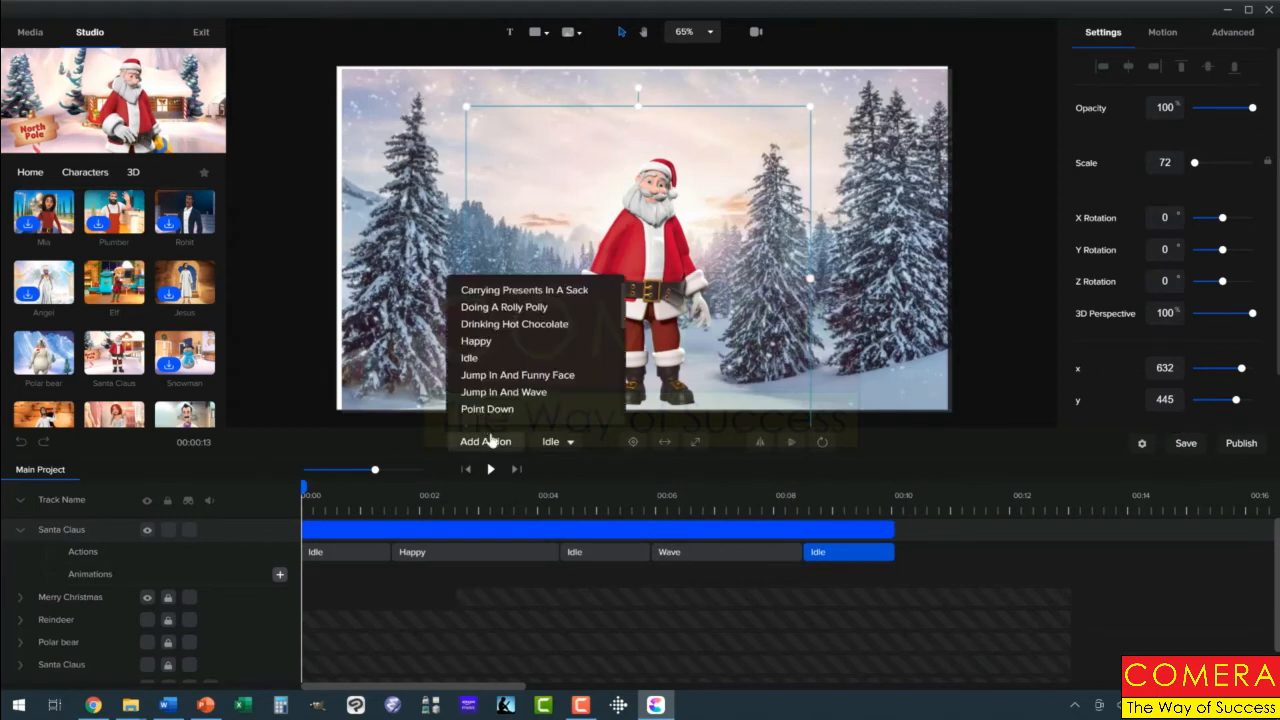
left_click(471, 346)
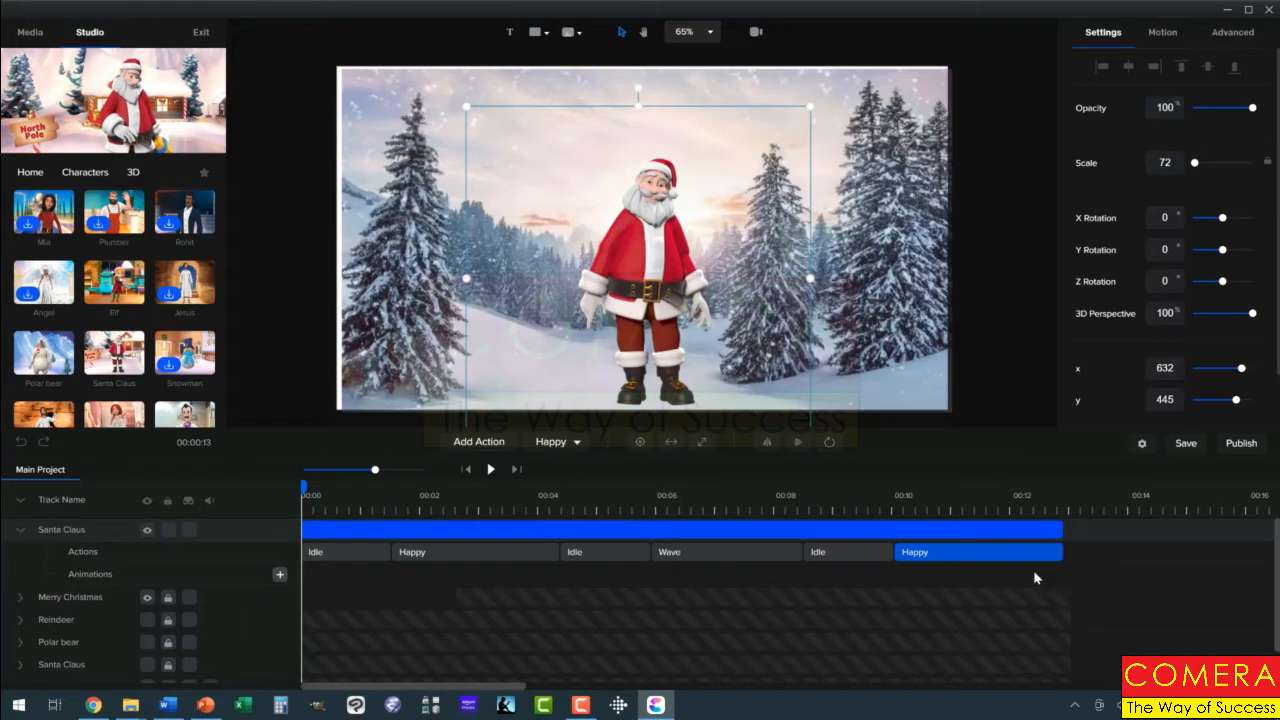
left_click(491, 470)
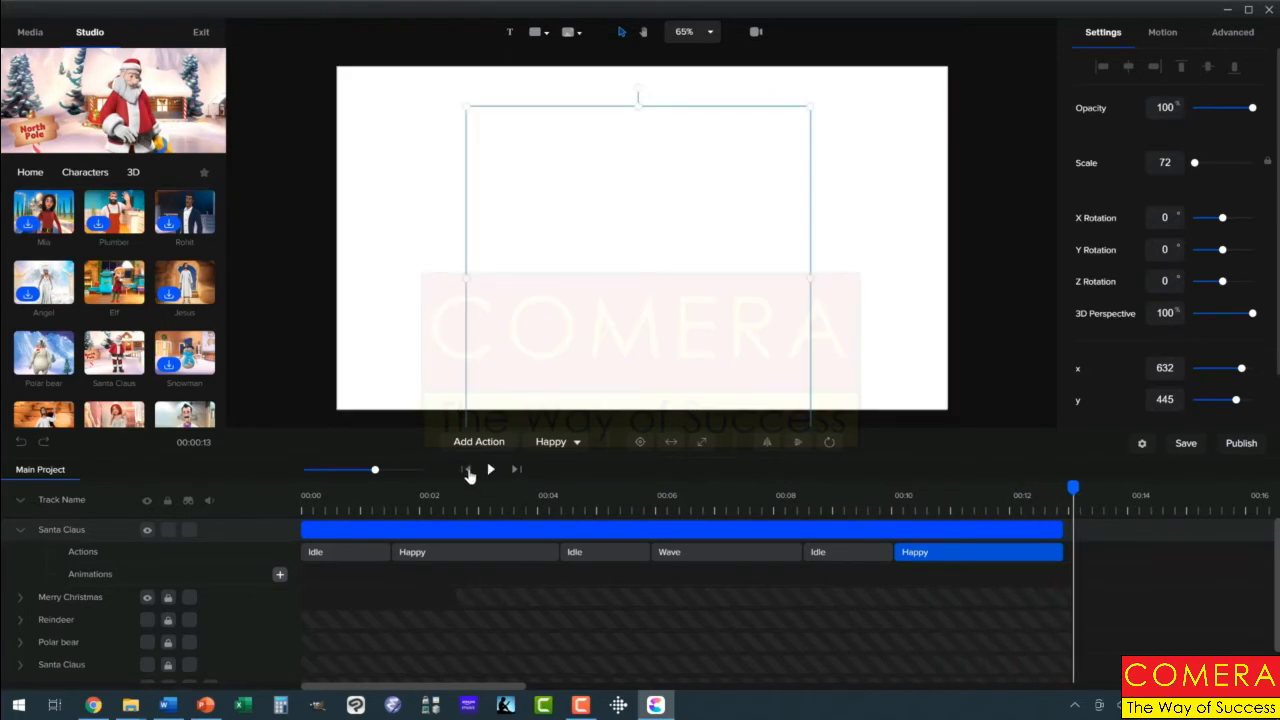
left_click(467, 469)
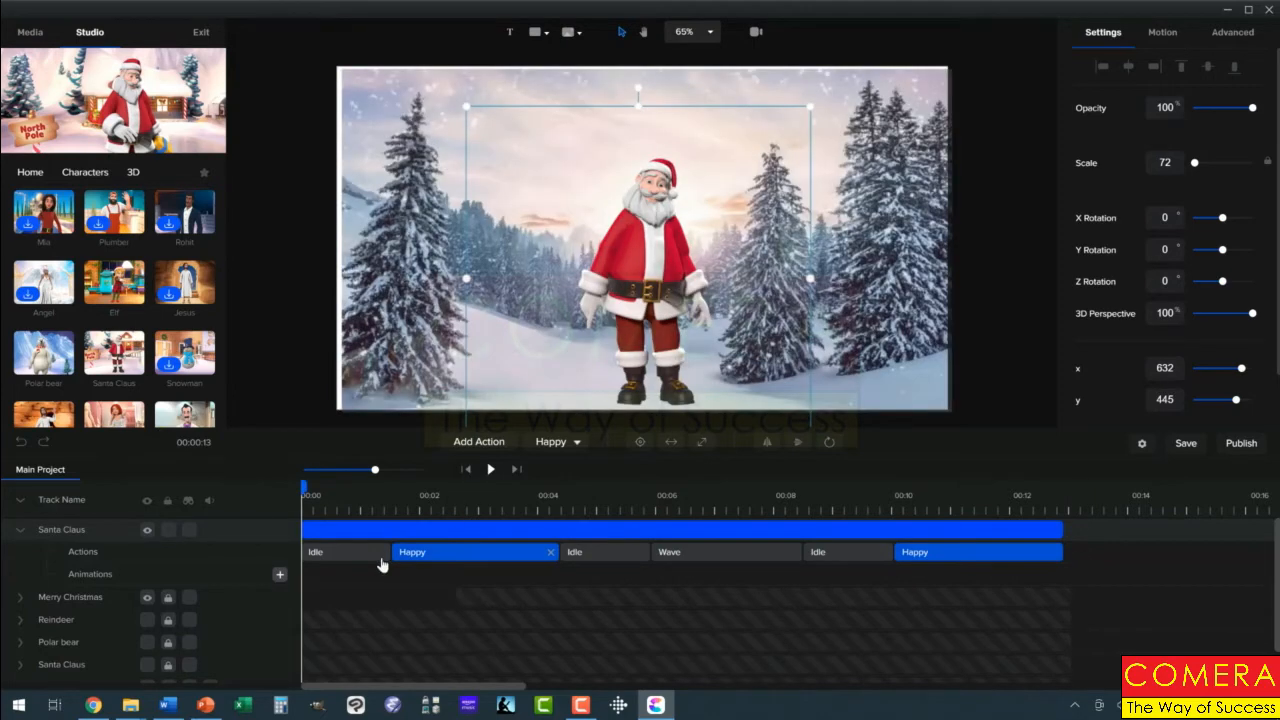
Add the 3D Polar bear character to the scene and place it to the left of Santa Claus
mouse_move(120, 286)
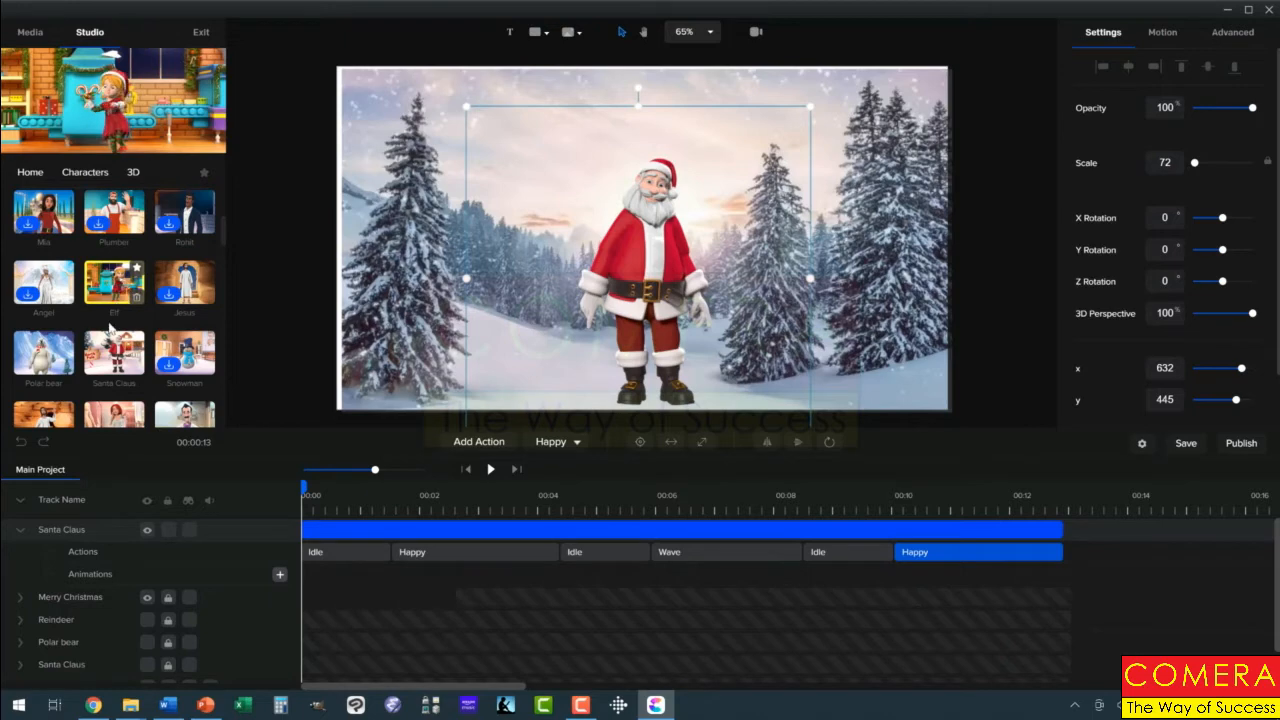
mouse_move(48, 355)
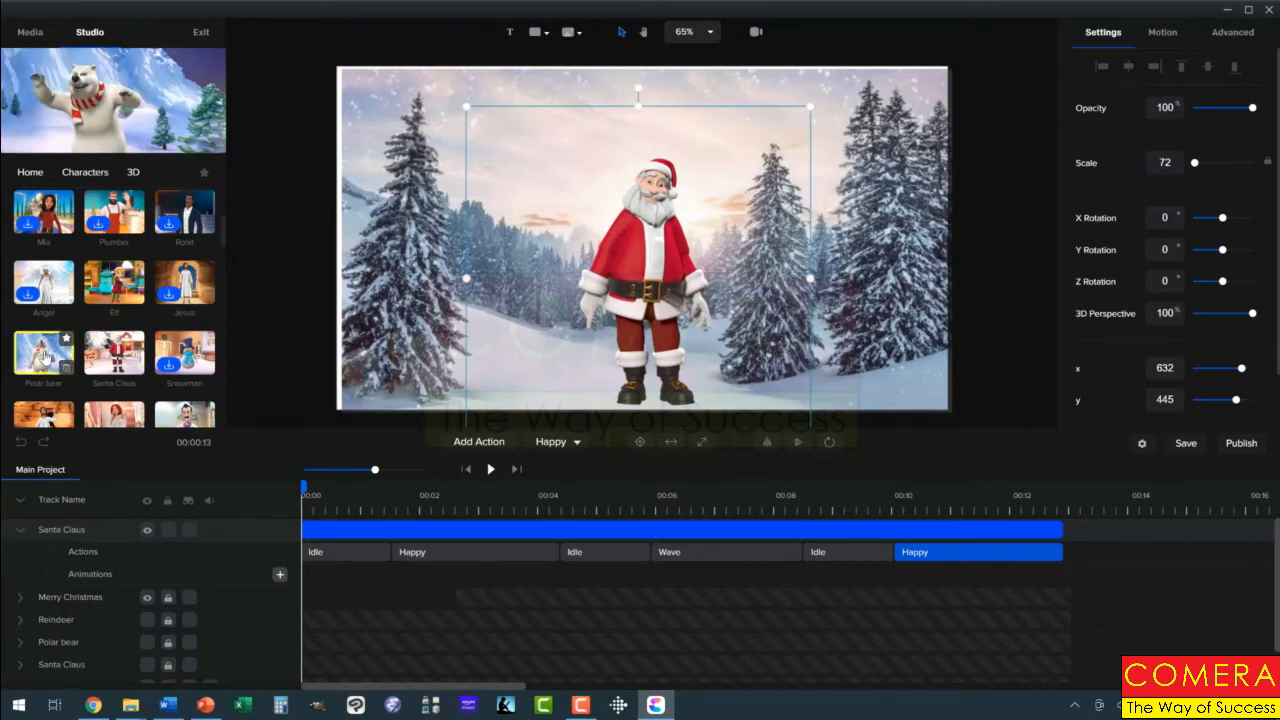
left_click_drag(45, 355, 410, 274)
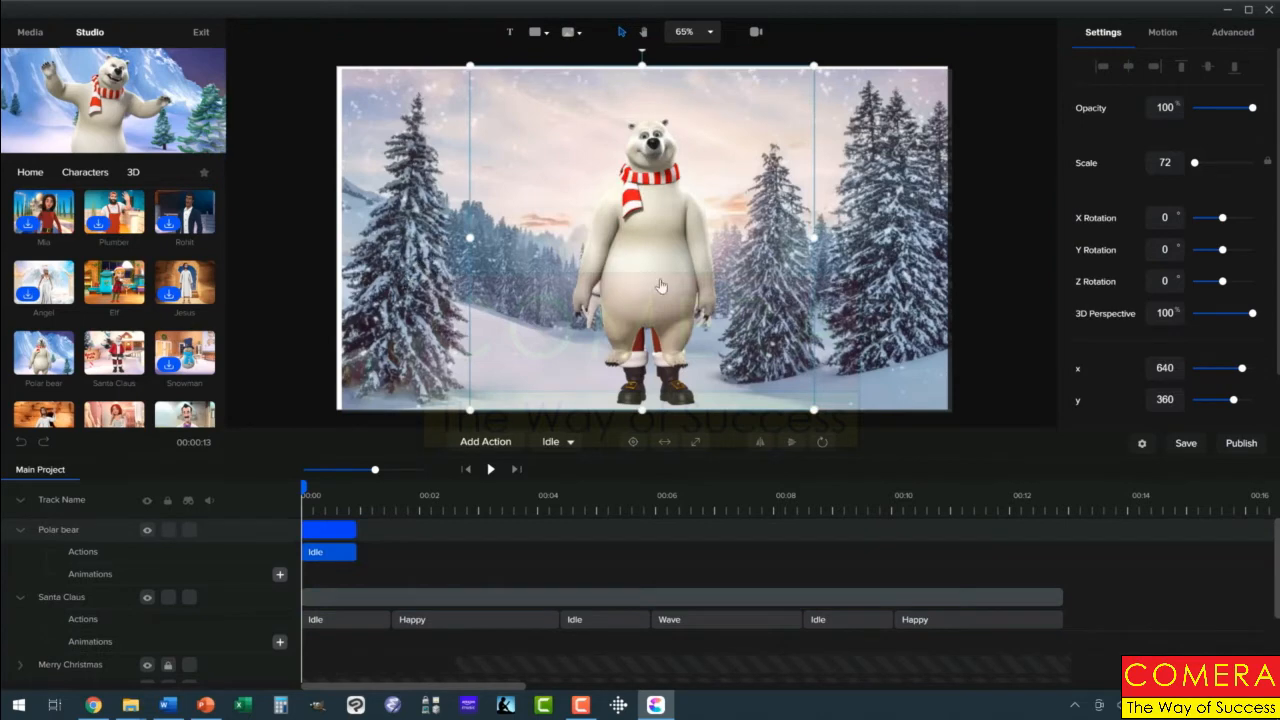
left_click_drag(652, 280, 476, 310)
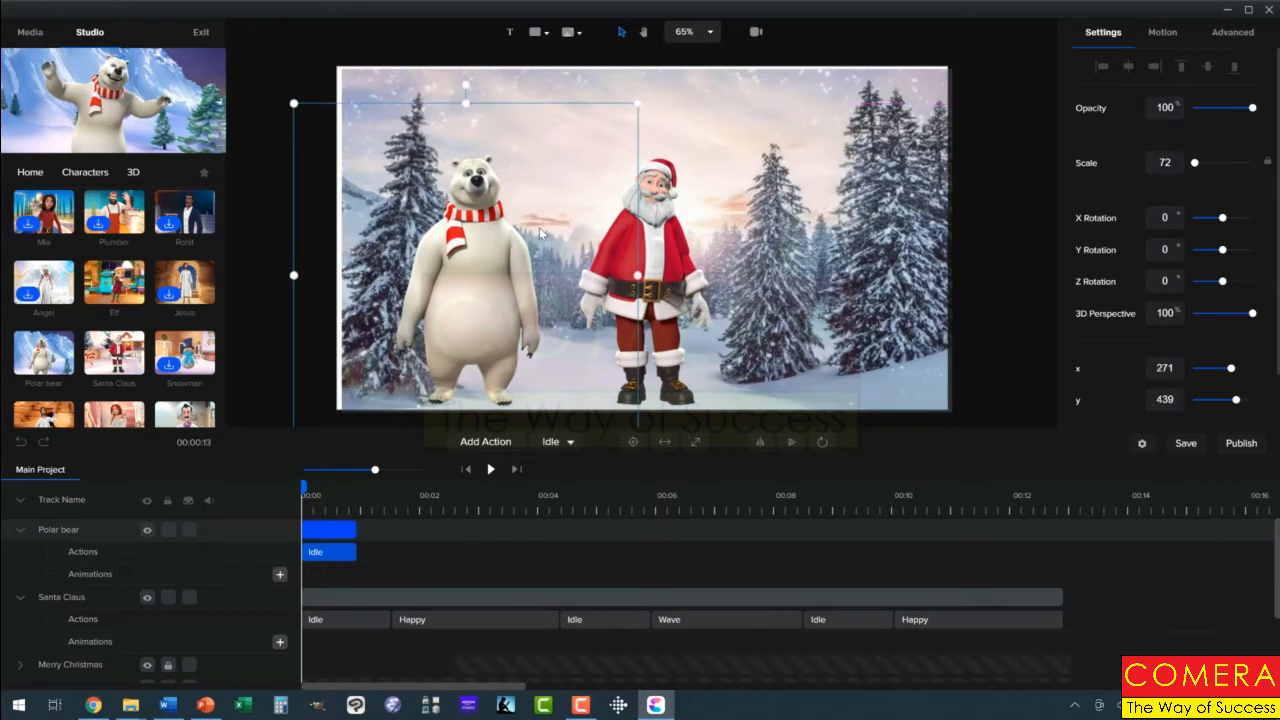
left_click_drag(485, 257, 482, 256)
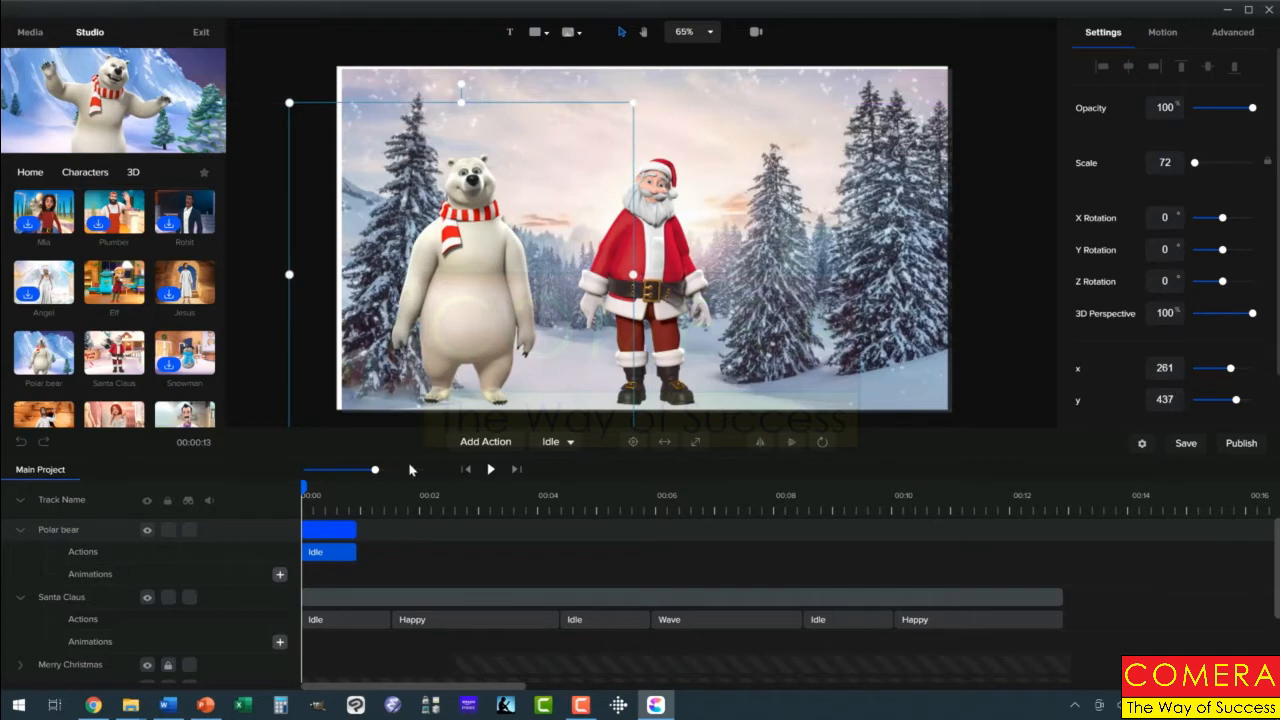
Change the polar bear's Idle action to Jump In And Angry and play the animation briefly
left_click(341, 555)
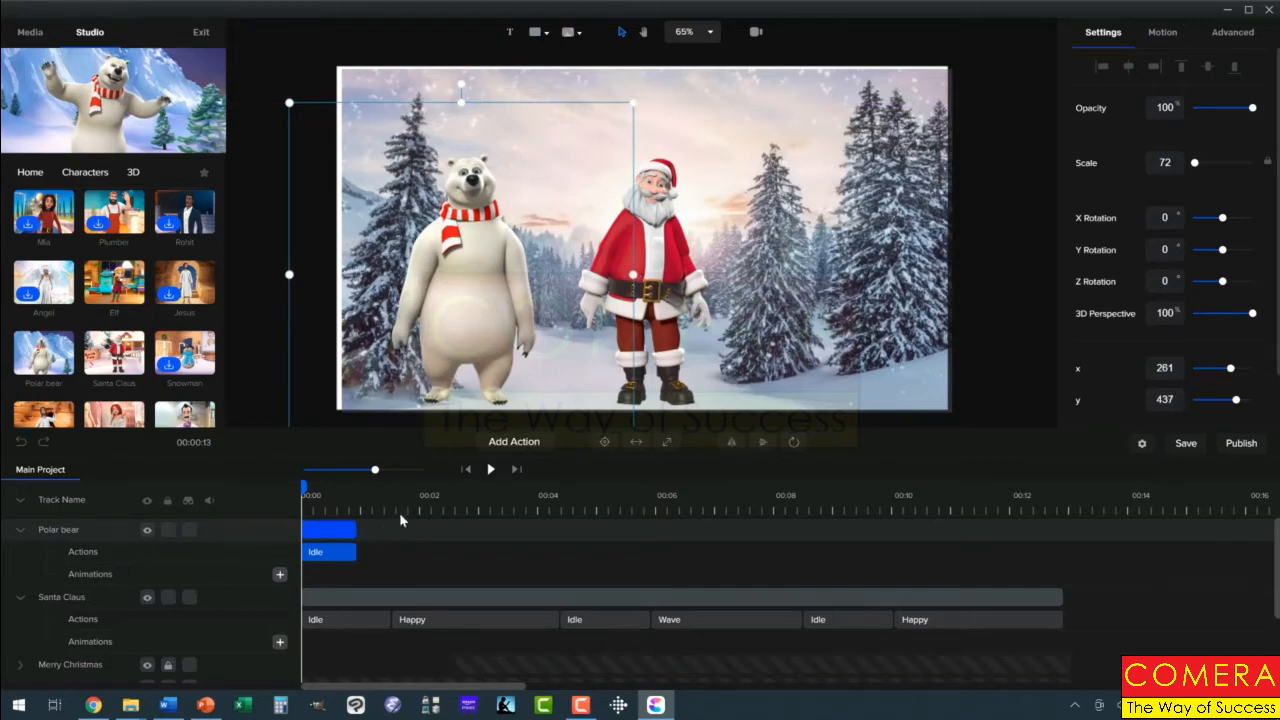
left_click(335, 554)
left_click(571, 443)
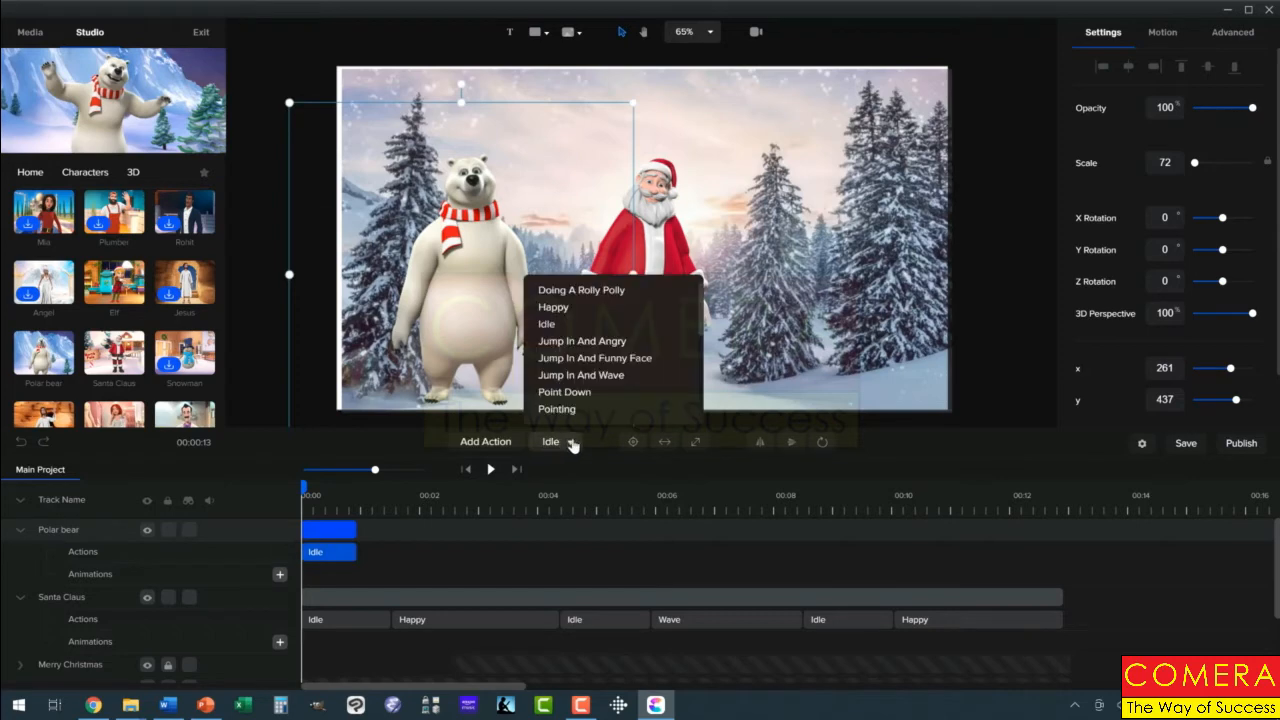
left_click(572, 342)
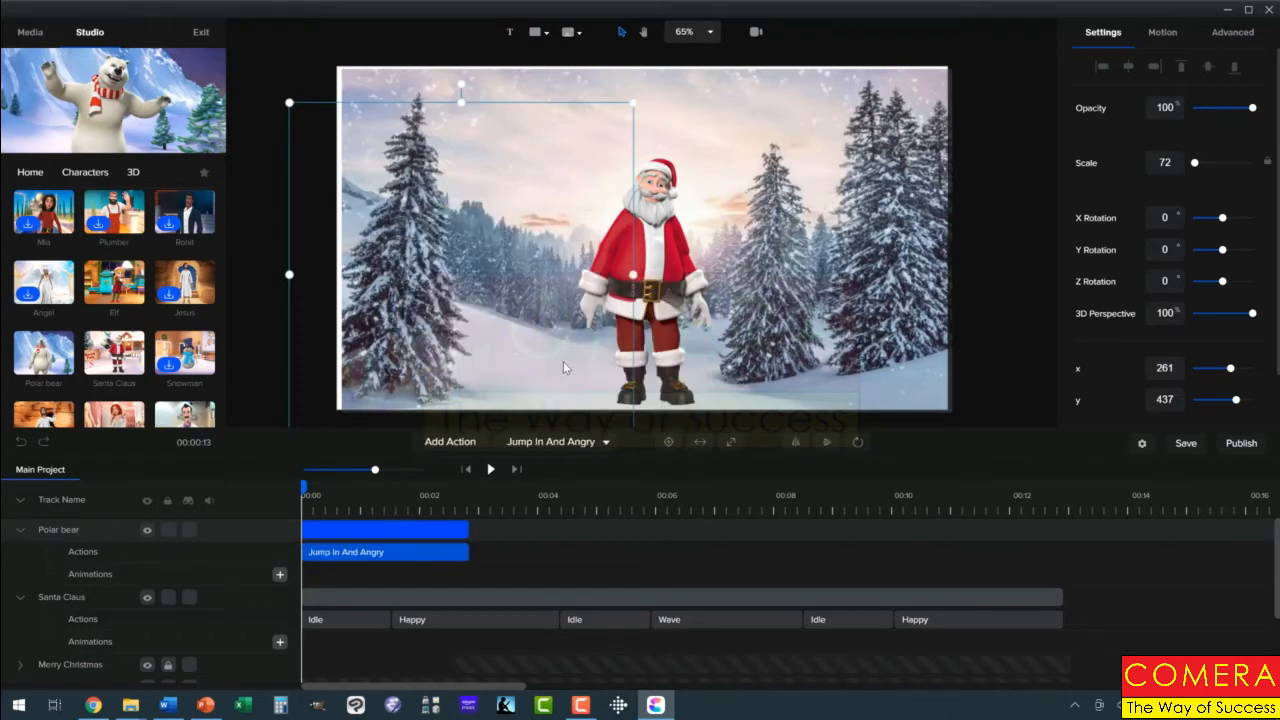
left_click(491, 470)
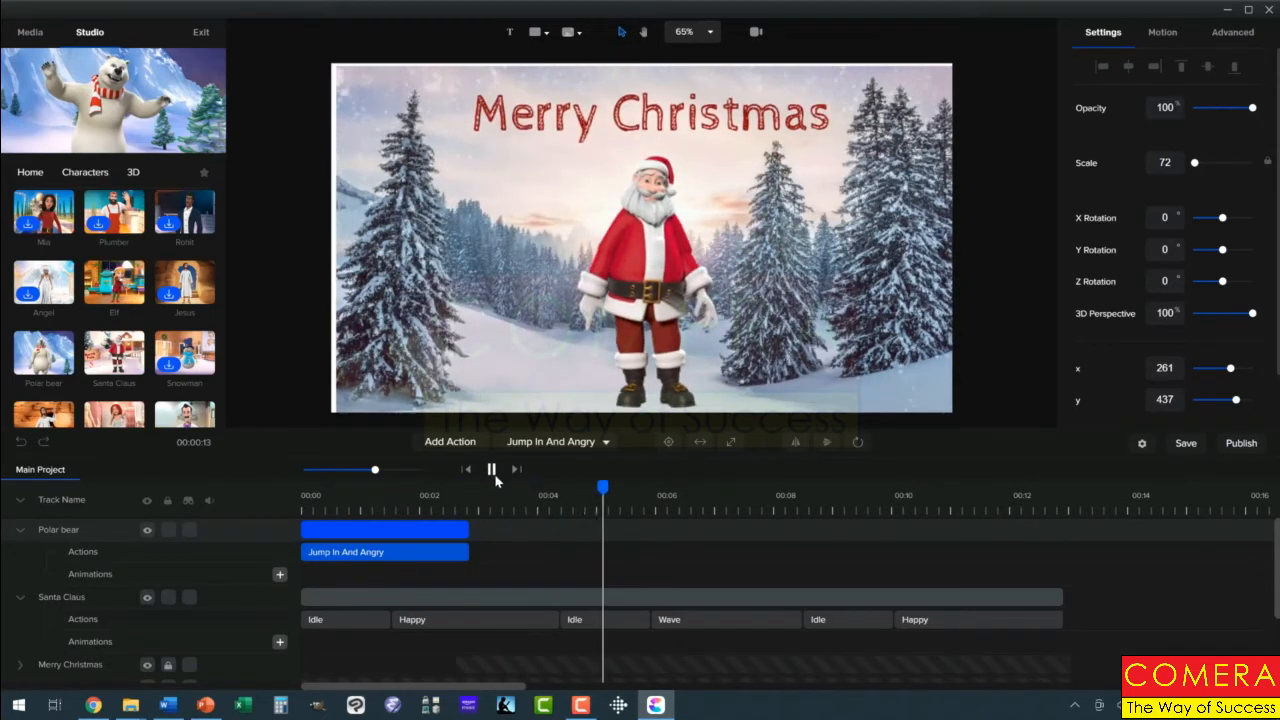
left_click(491, 469)
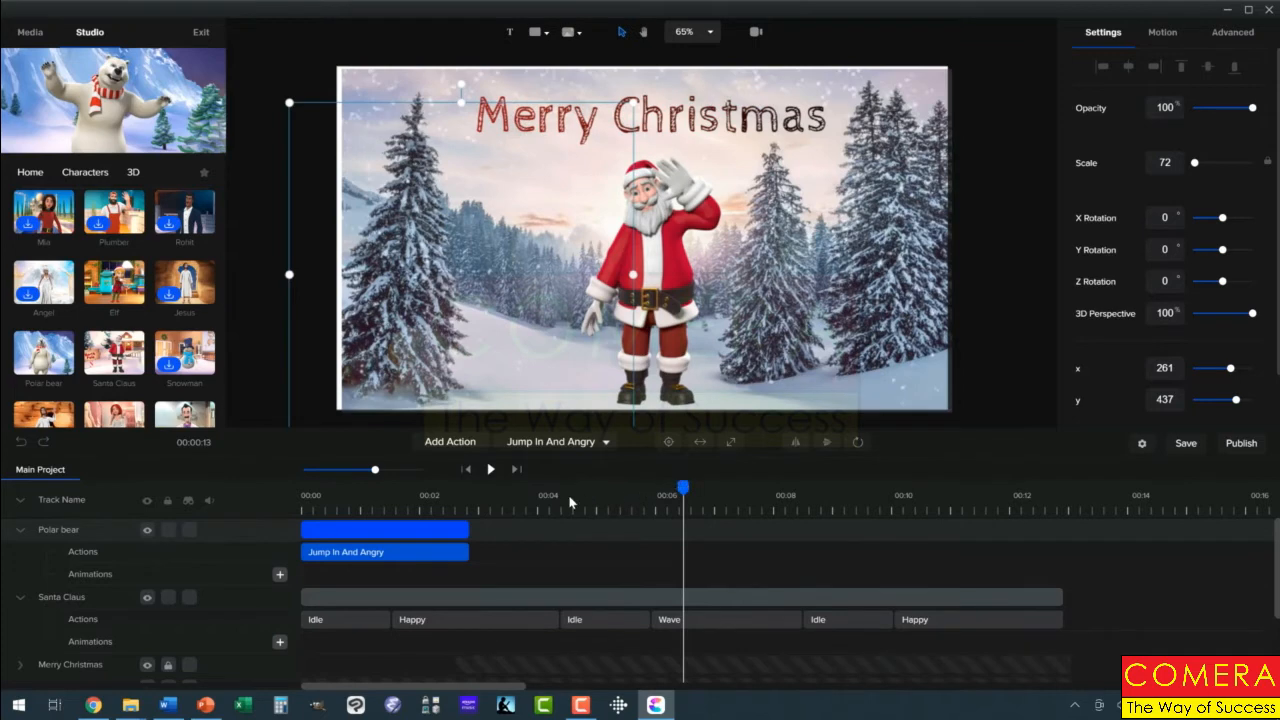
Append a Thinking Then Idea action after the polar bear's Jump In And Angry action
left_click_drag(570, 502, 428, 508)
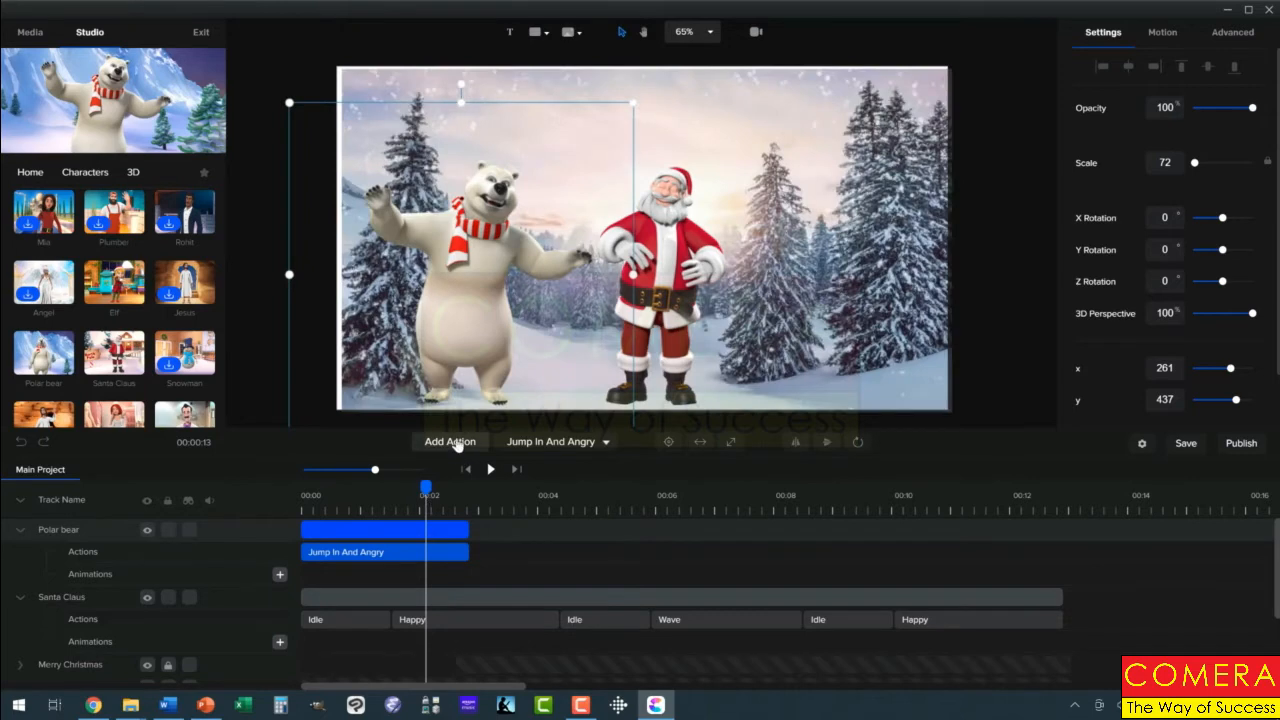
left_click(452, 442)
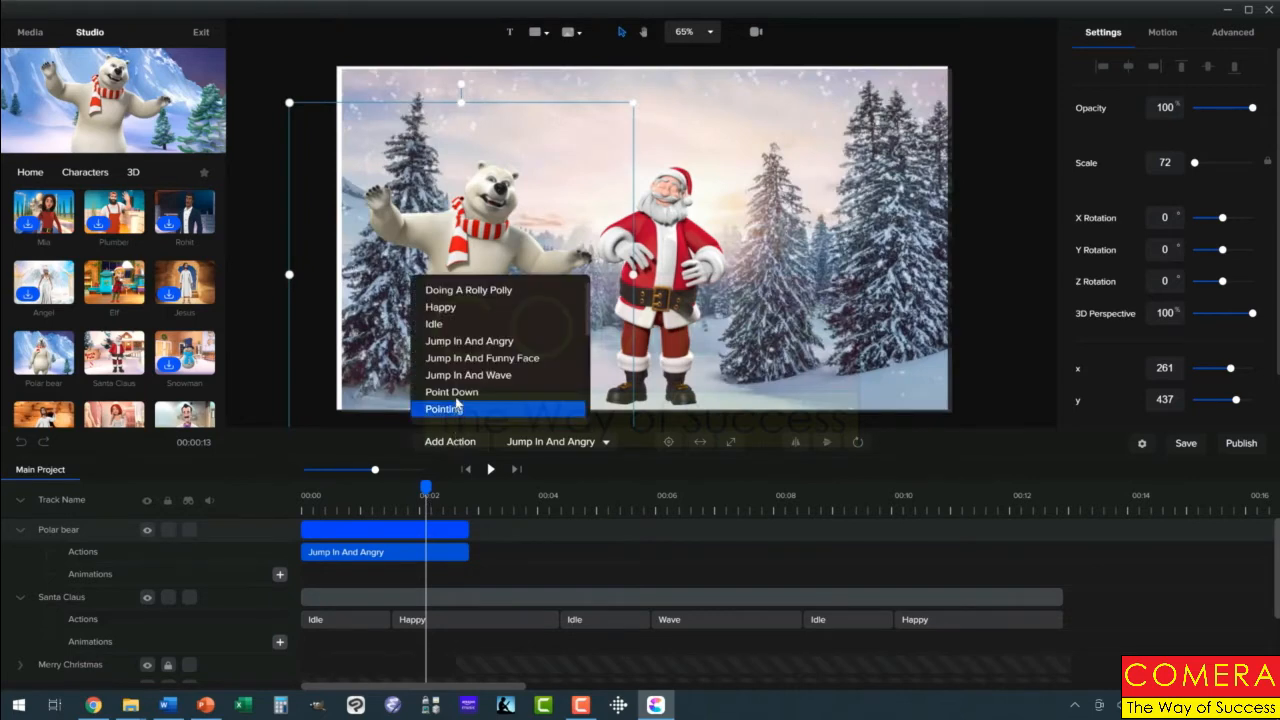
scroll(466, 390, "down", 2)
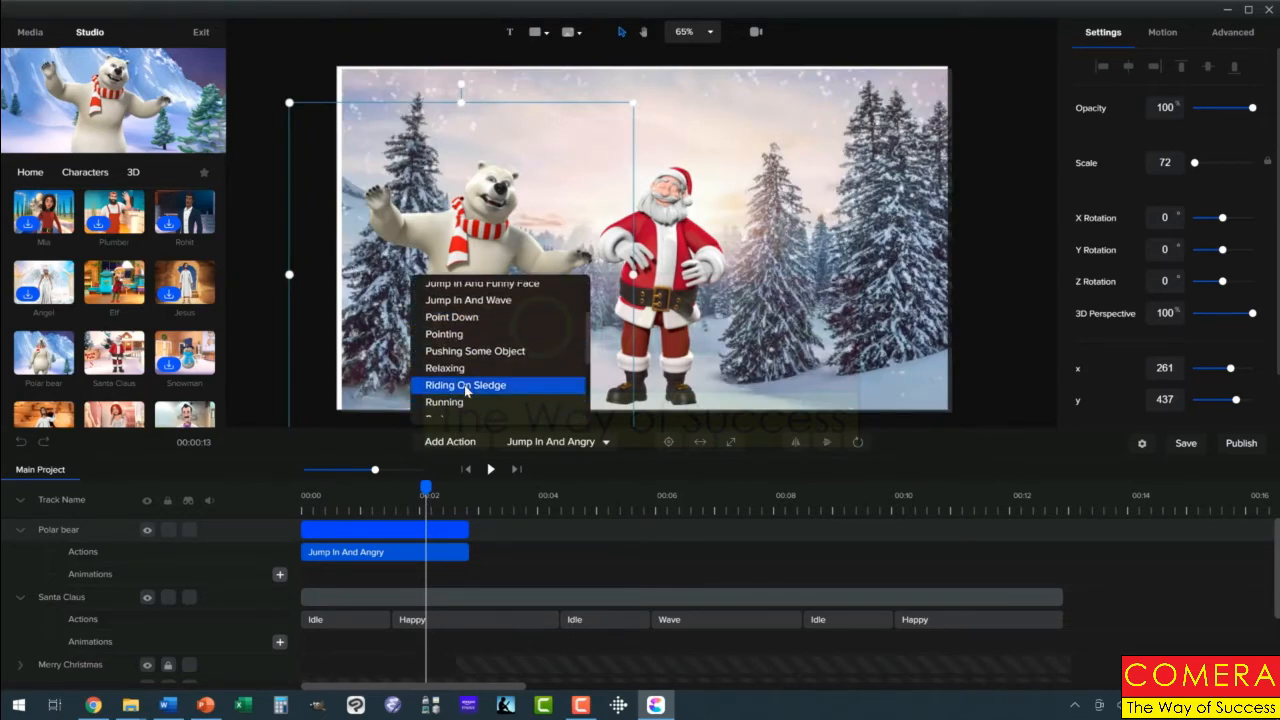
scroll(466, 392, "down", 2)
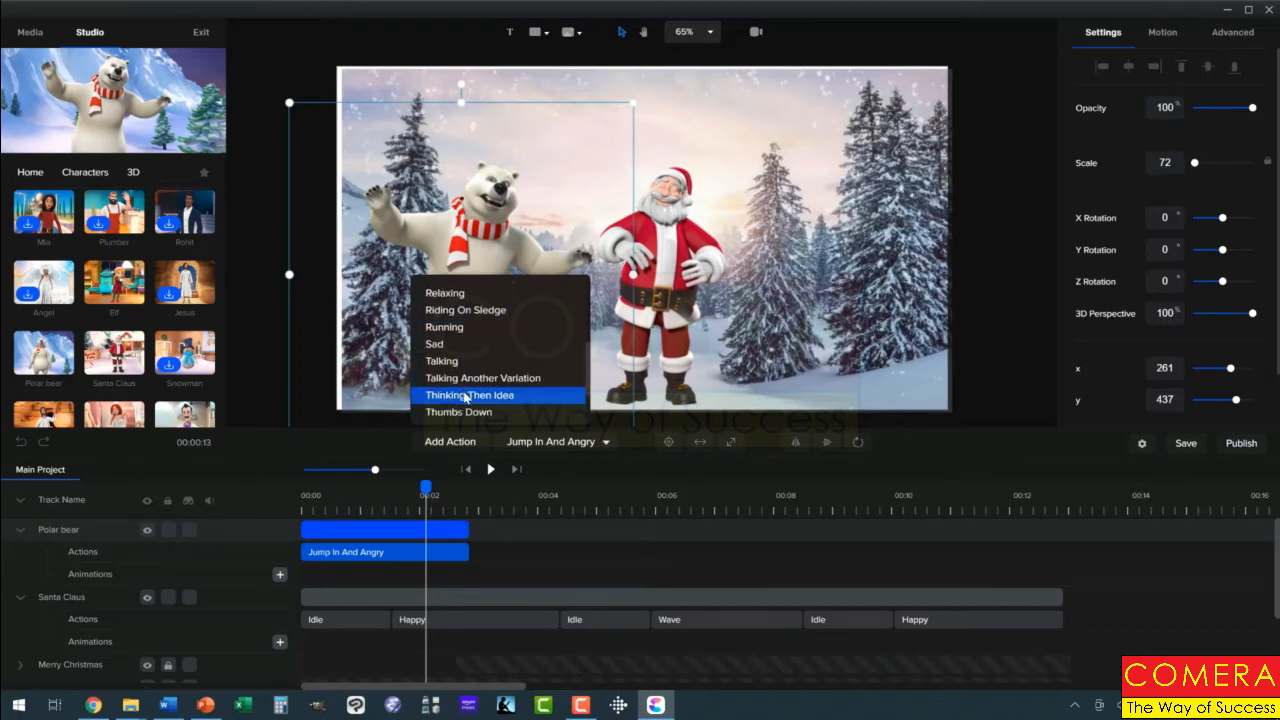
left_click(466, 396)
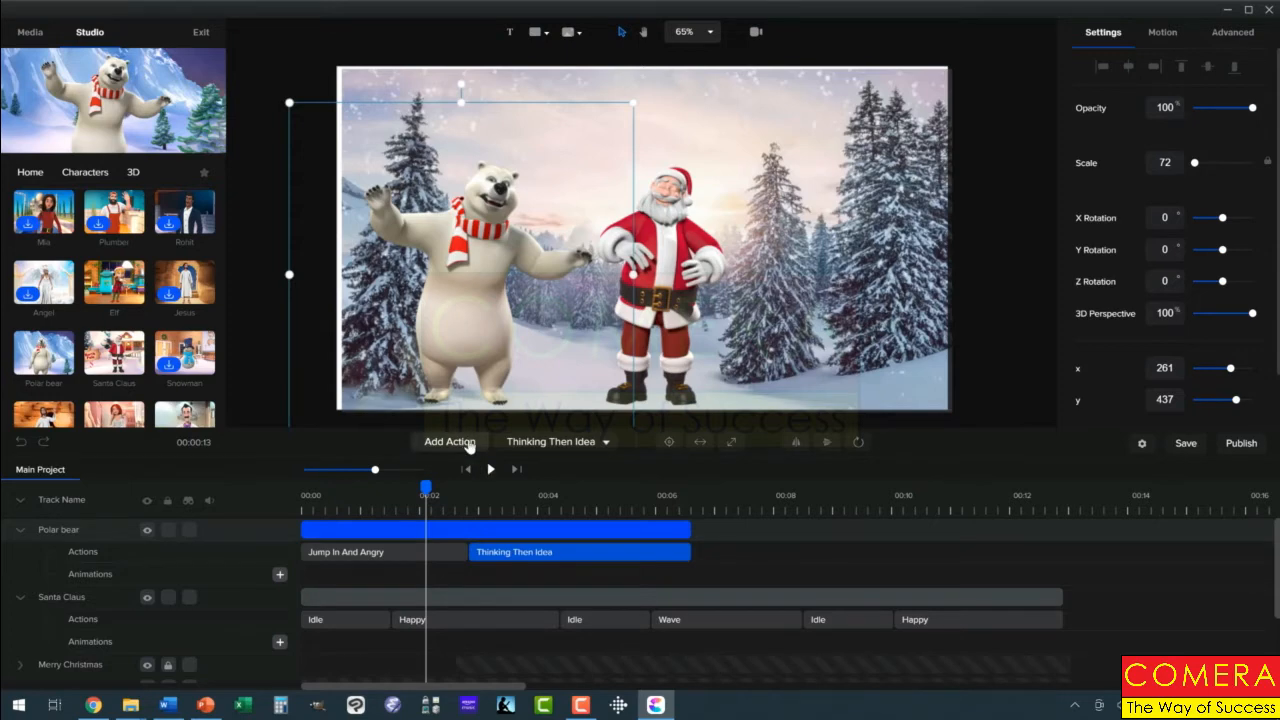
Append Happy and Wave actions to the polar bear's action sequence
left_click(469, 443)
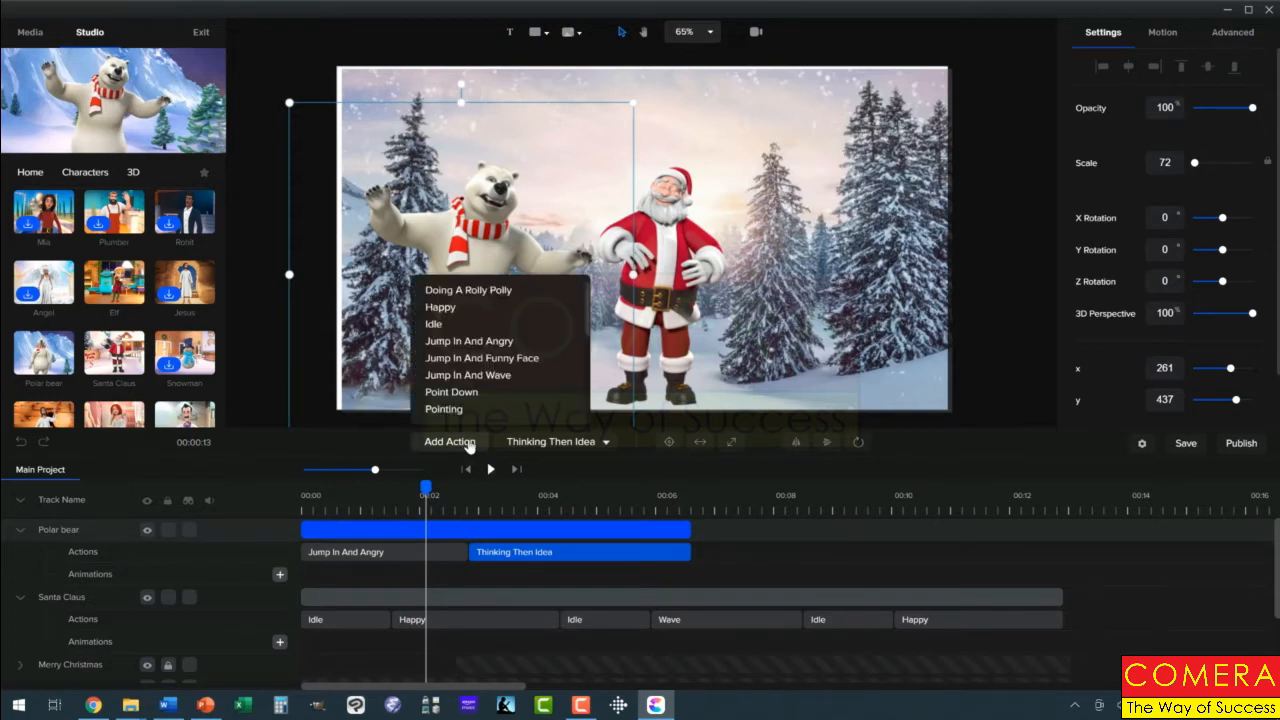
left_click(449, 310)
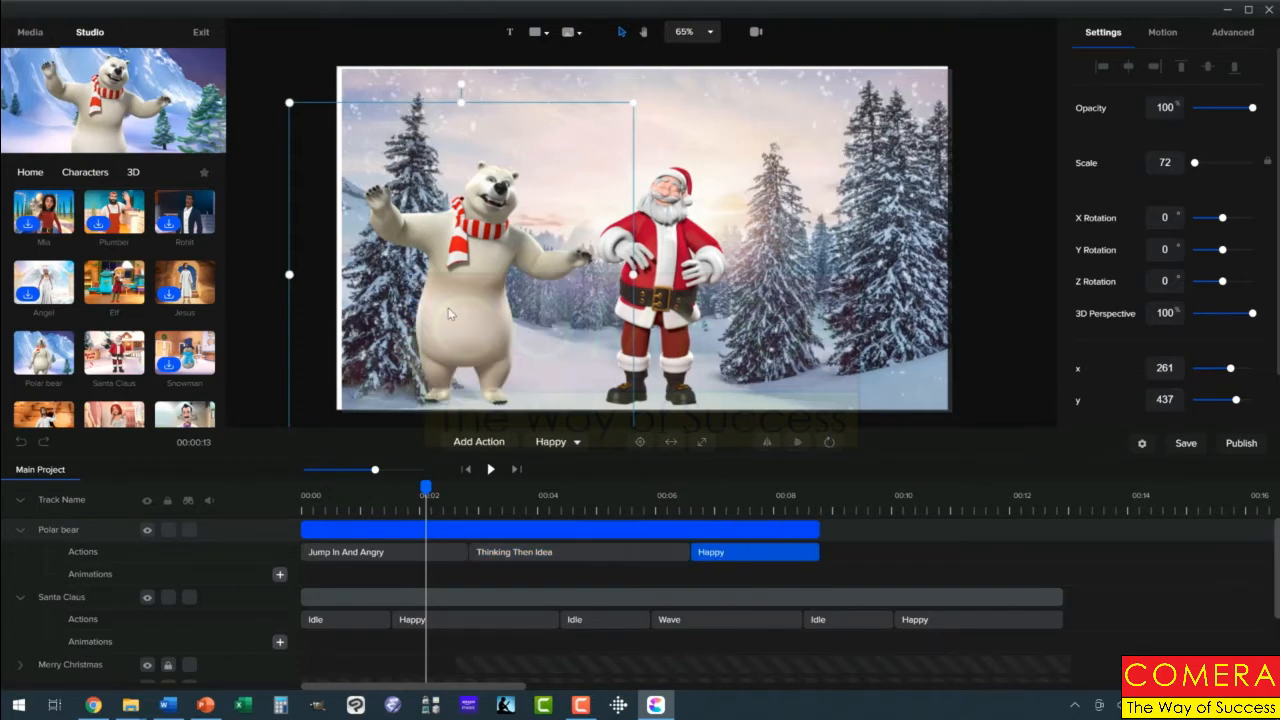
left_click(492, 448)
scroll(496, 378, "down", 5)
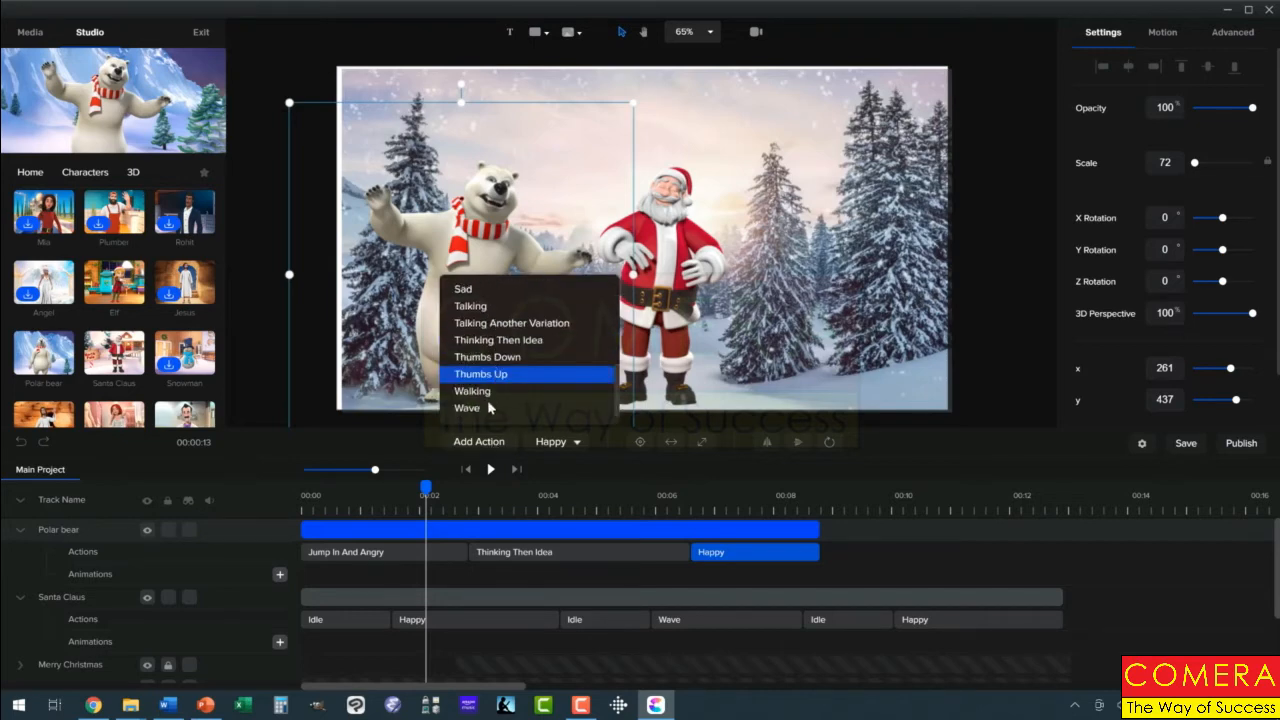
left_click(481, 409)
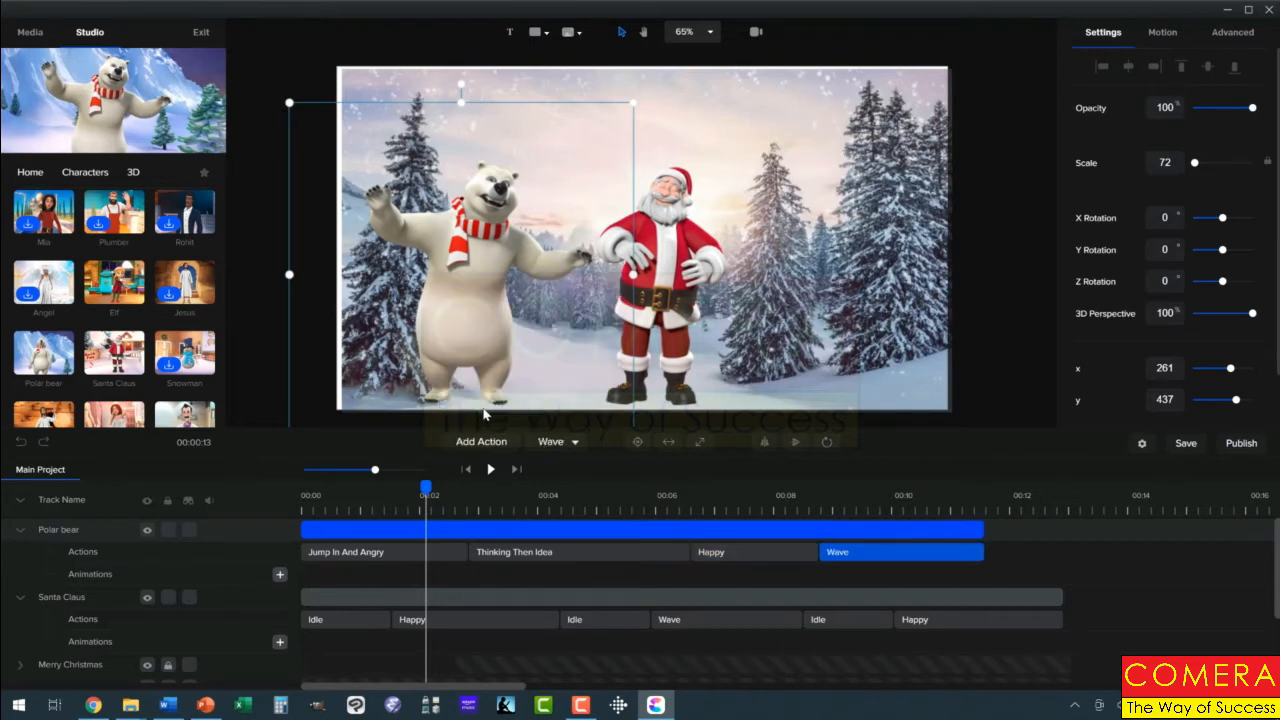
Append two Idle actions to the polar bear and trim its track to end with Santa's track
left_click(492, 444)
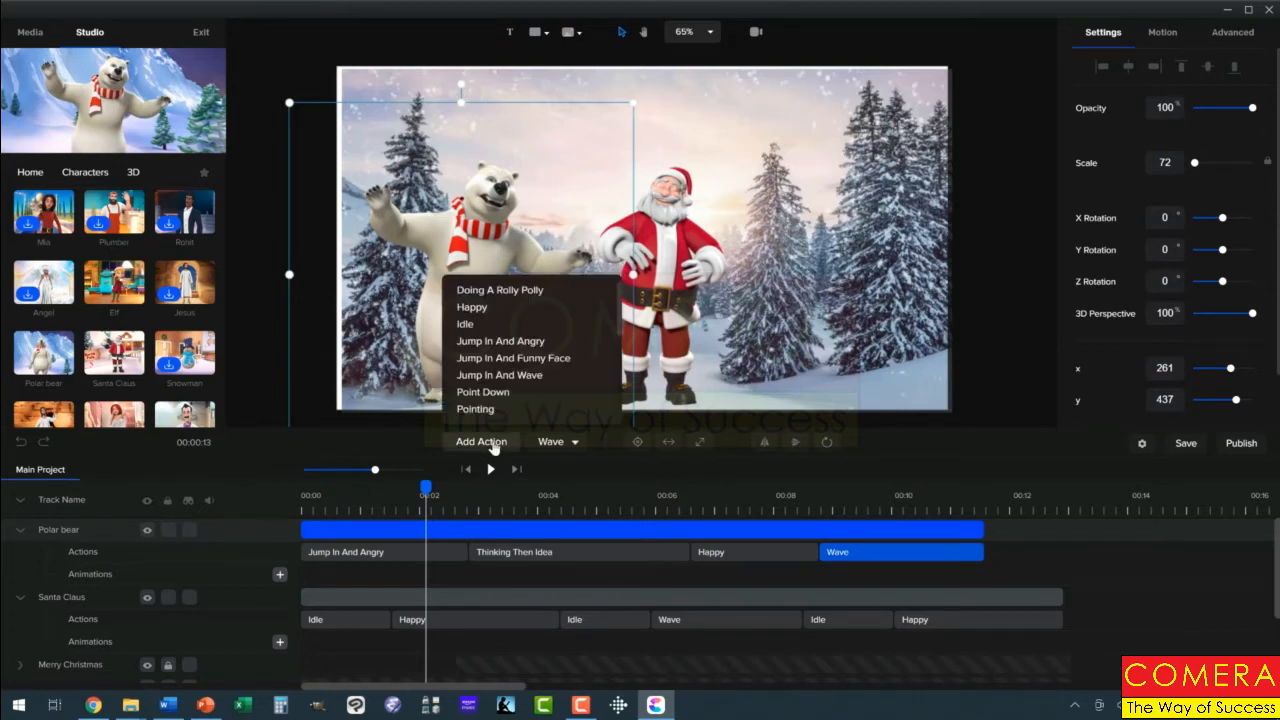
left_click(467, 326)
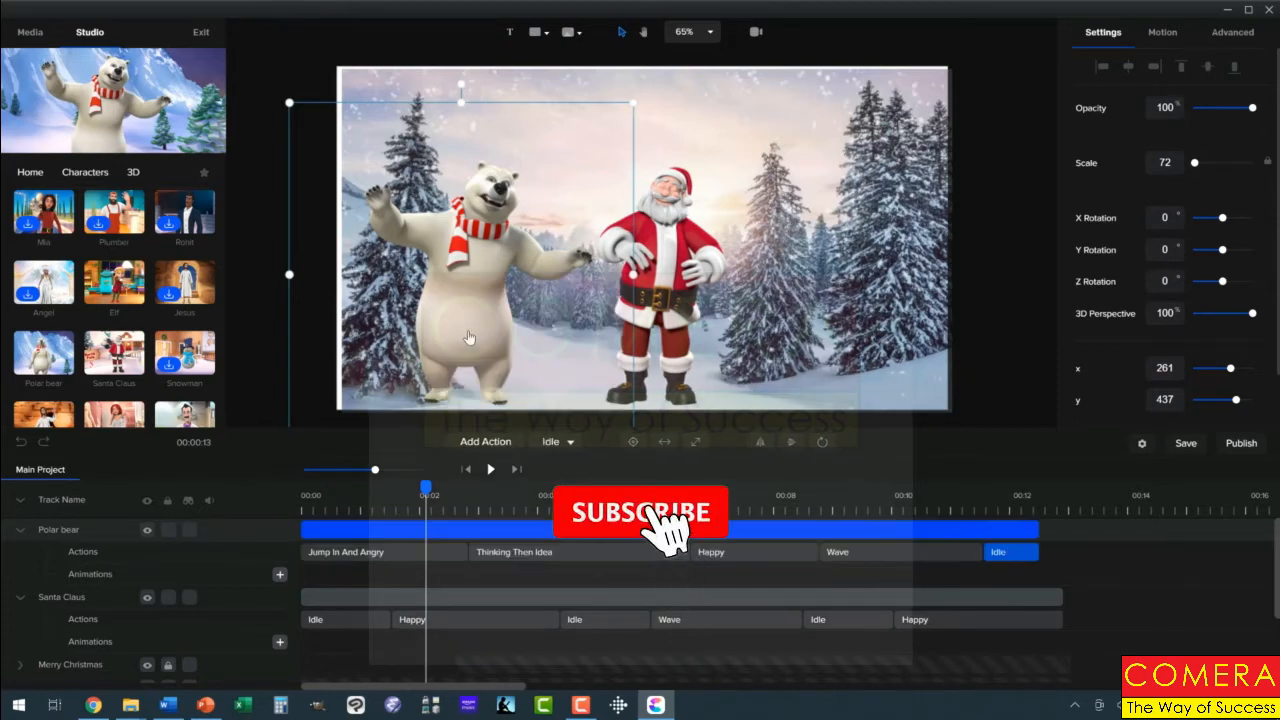
left_click(487, 444)
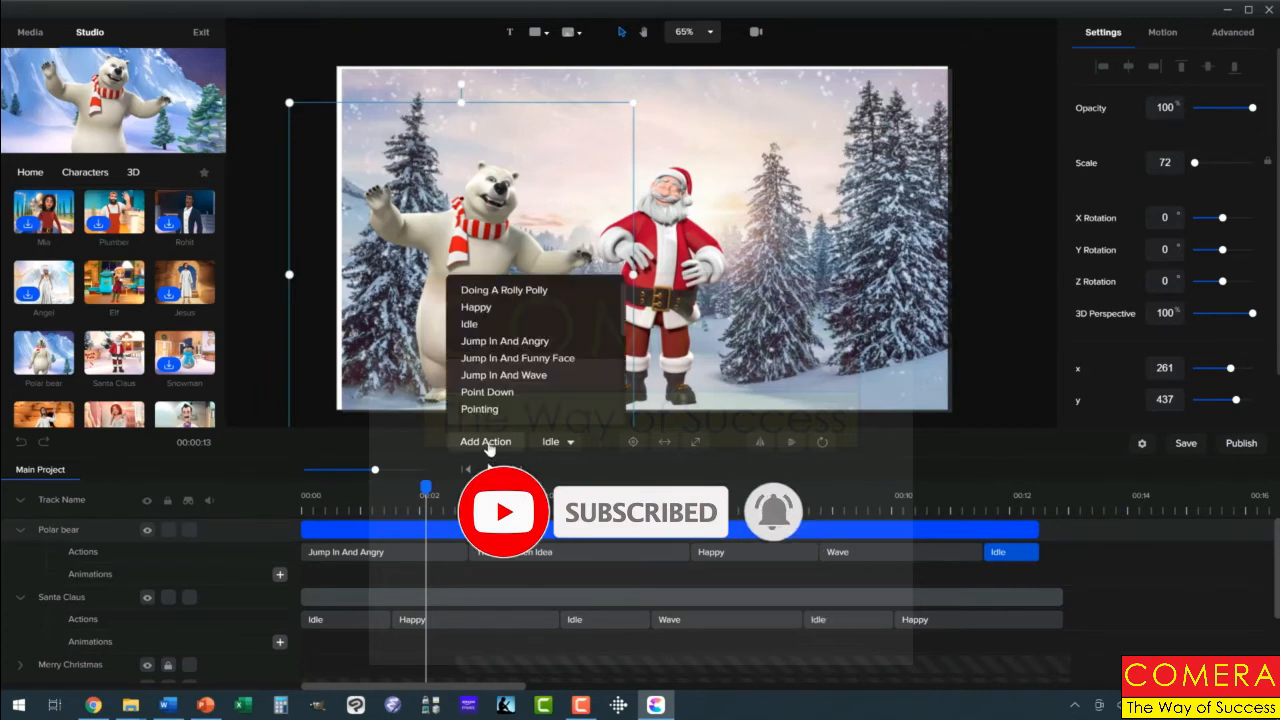
left_click(480, 330)
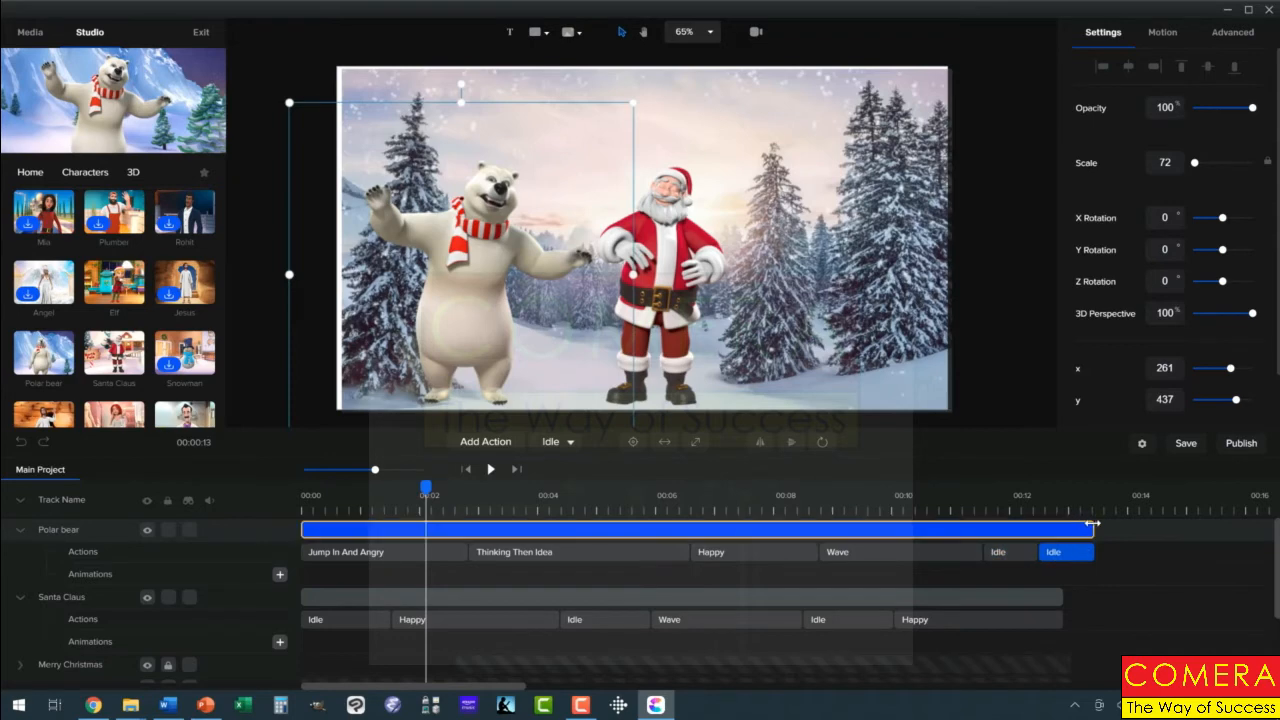
left_click_drag(1093, 523, 1066, 530)
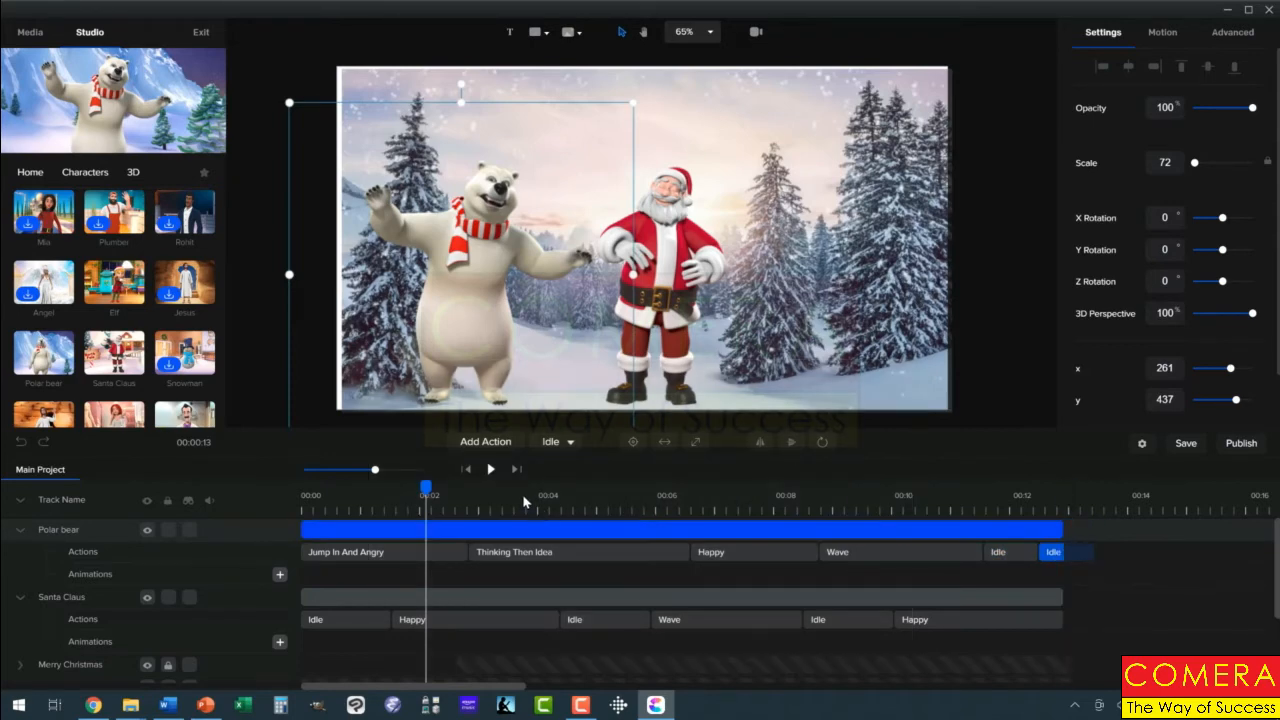
Play the animation from the start and collapse the Santa Claus and Polar bear tracks
left_click_drag(425, 487, 302, 490)
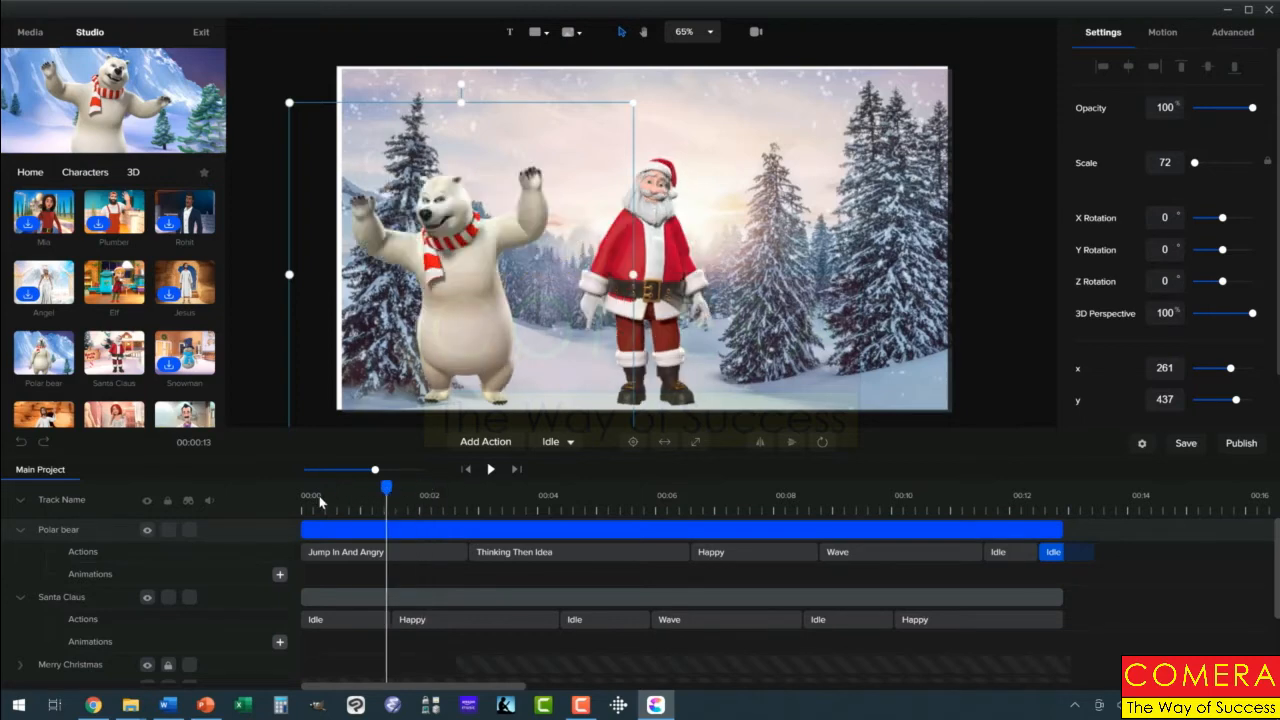
left_click(490, 470)
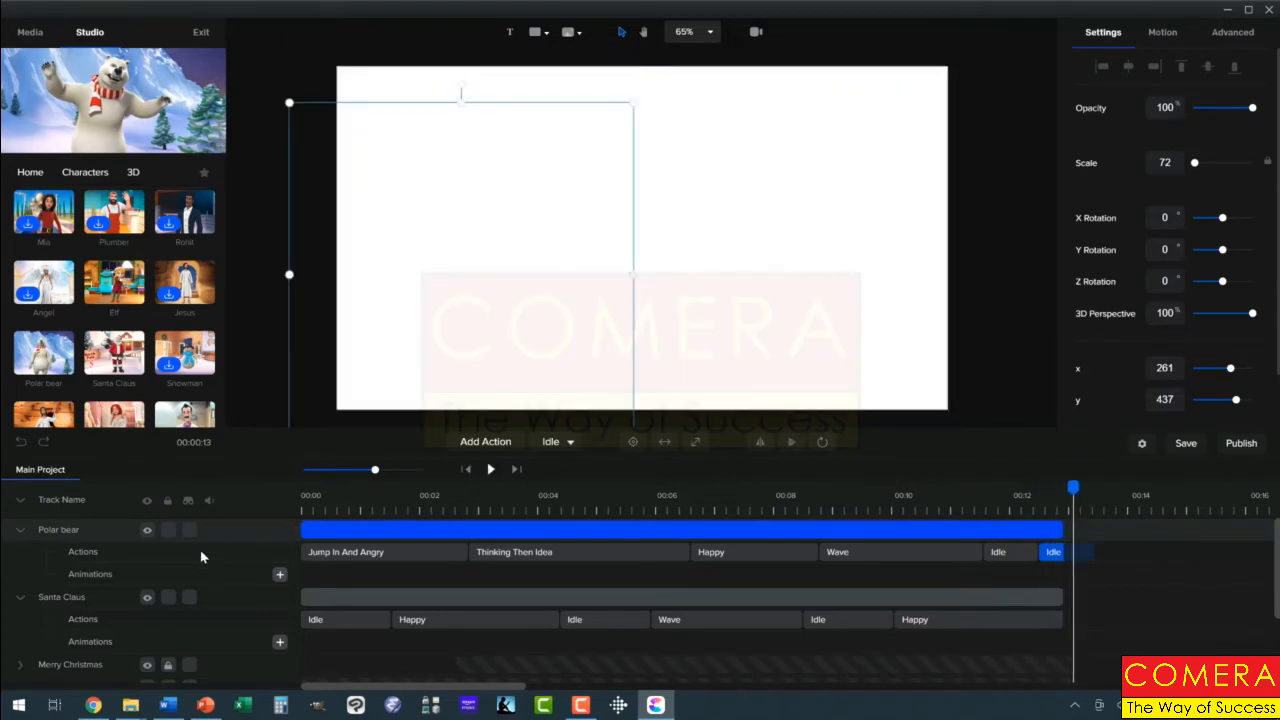
left_click(20, 598)
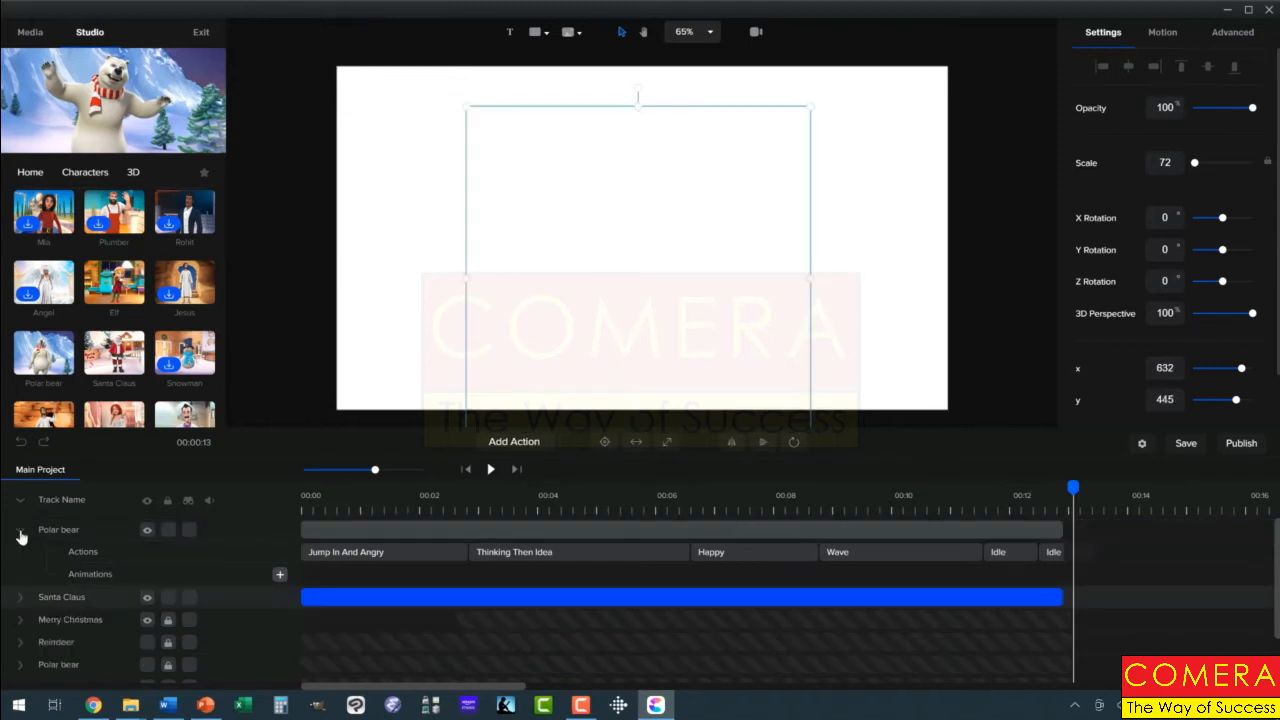
left_click(20, 535)
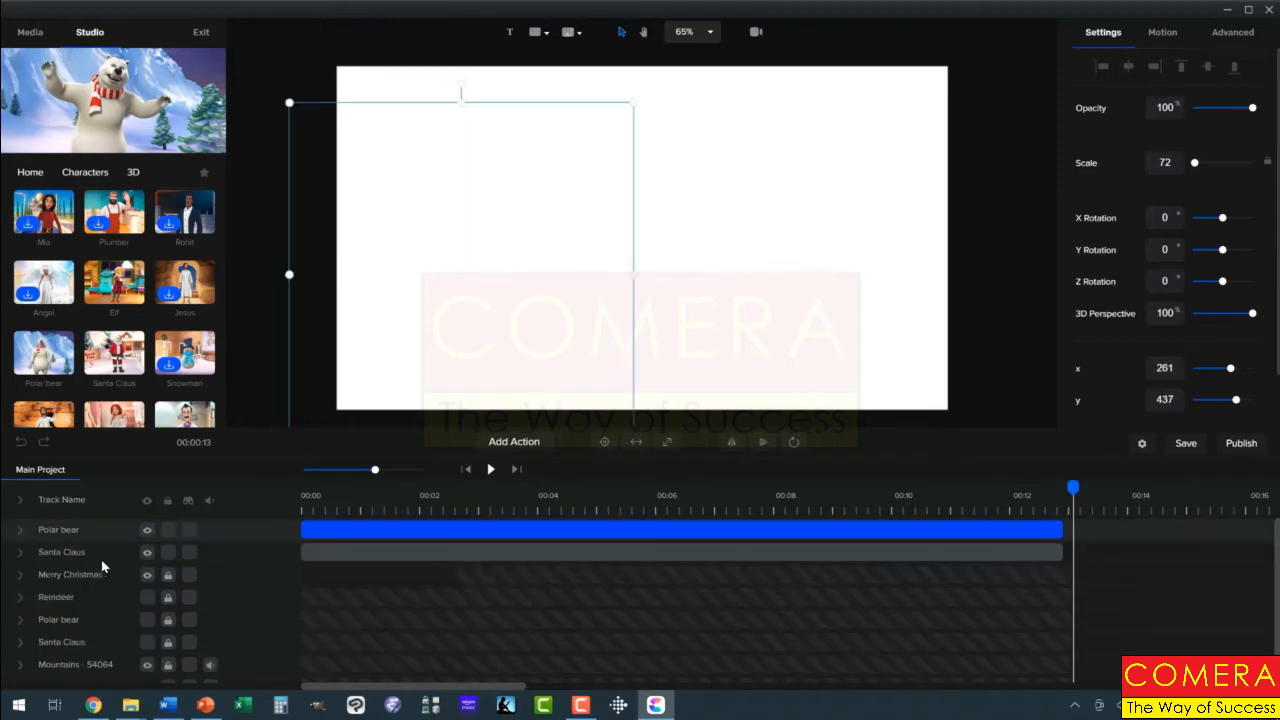
scroll(165, 580, "down", 1)
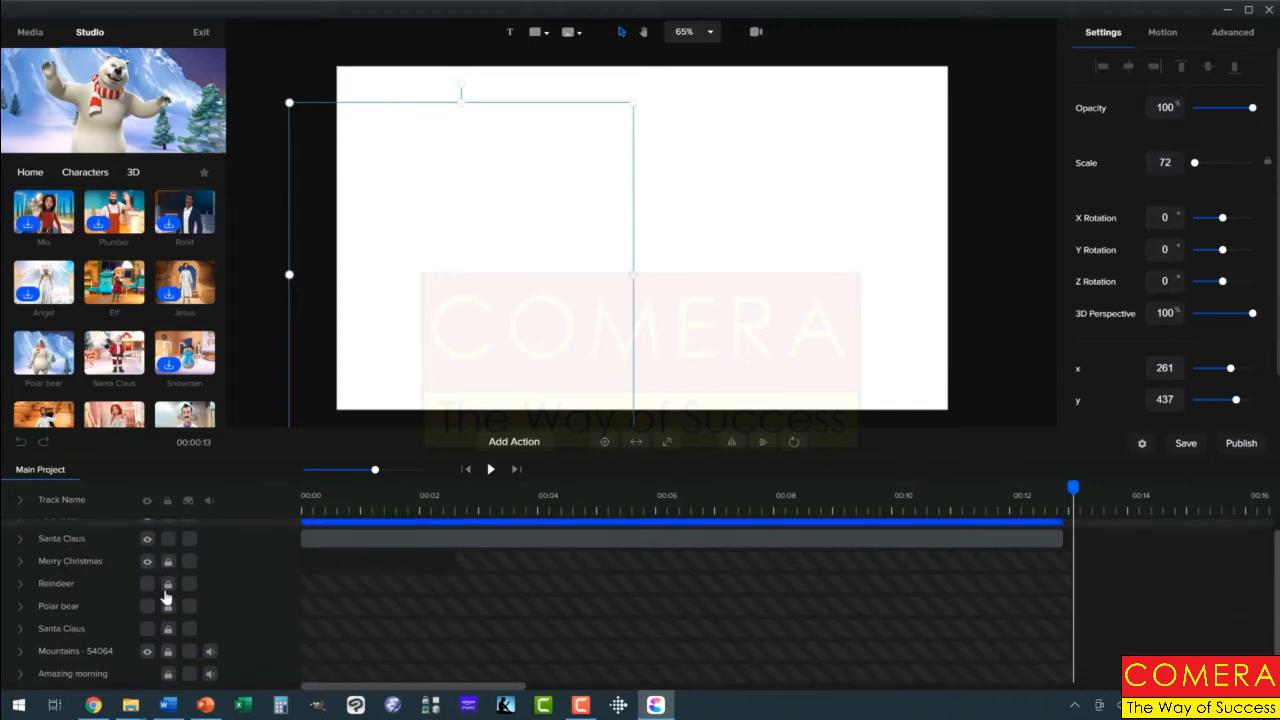
scroll(165, 598, "up", 1)
scroll(166, 594, "down", 1)
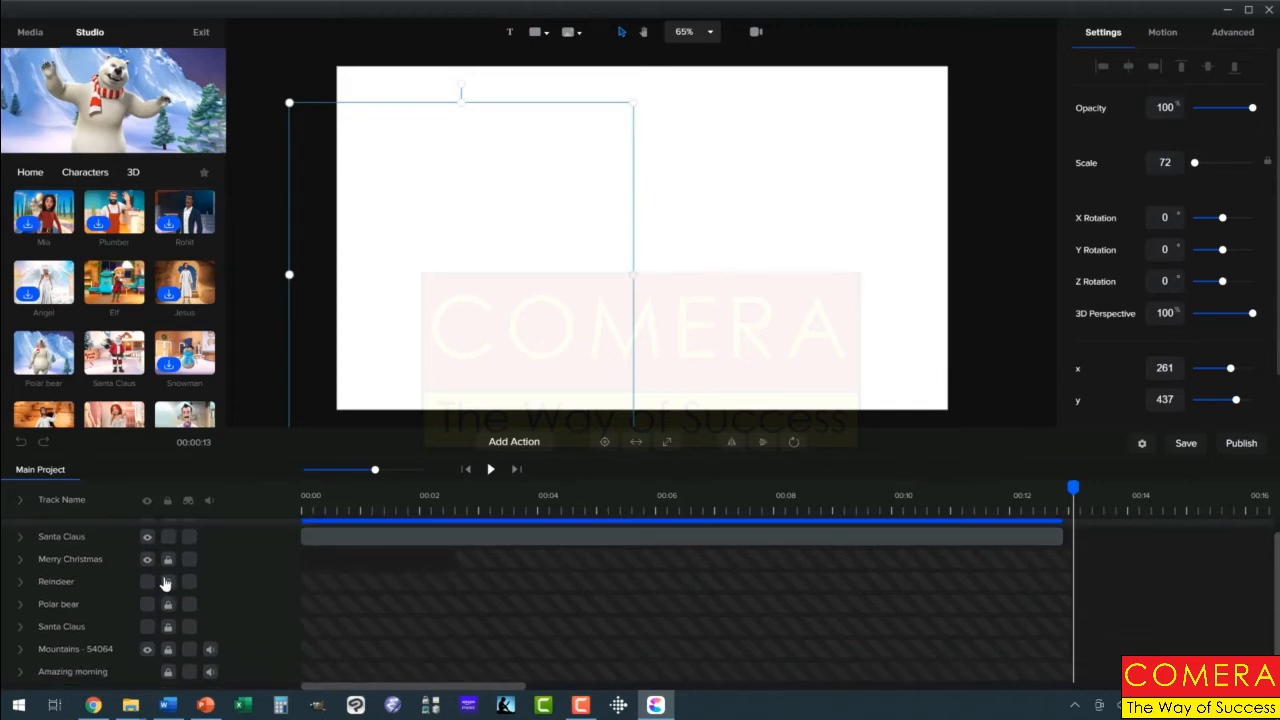
scroll(165, 580, "up", 1)
scroll(135, 627, "down", 1)
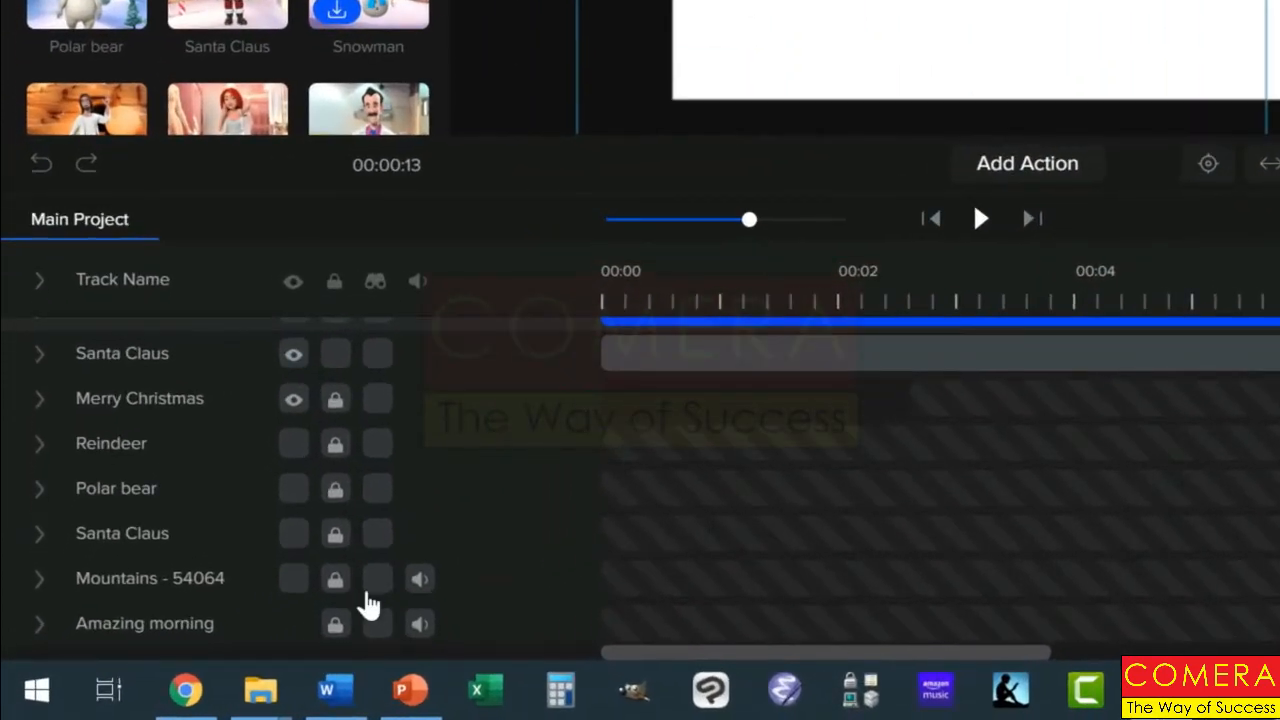
Mark the Mountains, Santa Claus, Polar bear, Reindeer and Merry Christmas tracks and hide all marked tracks
left_click(372, 577)
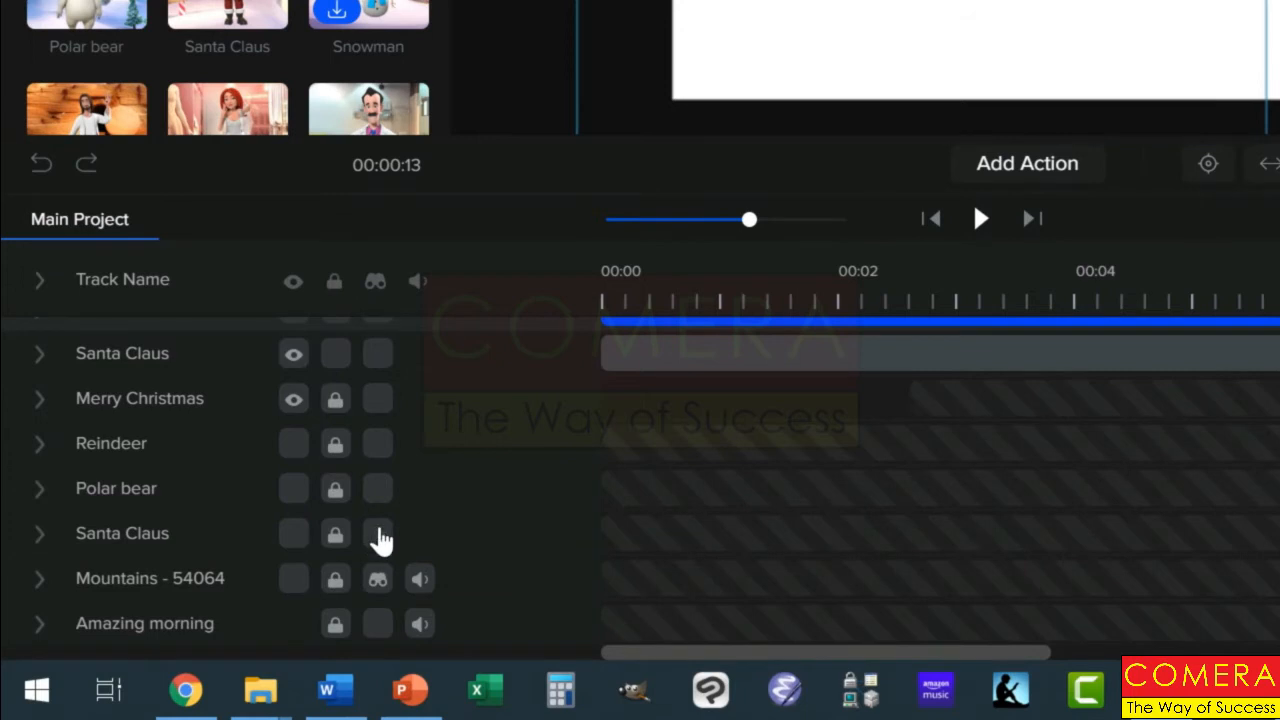
left_click(379, 538)
left_click(380, 492)
left_click(376, 445)
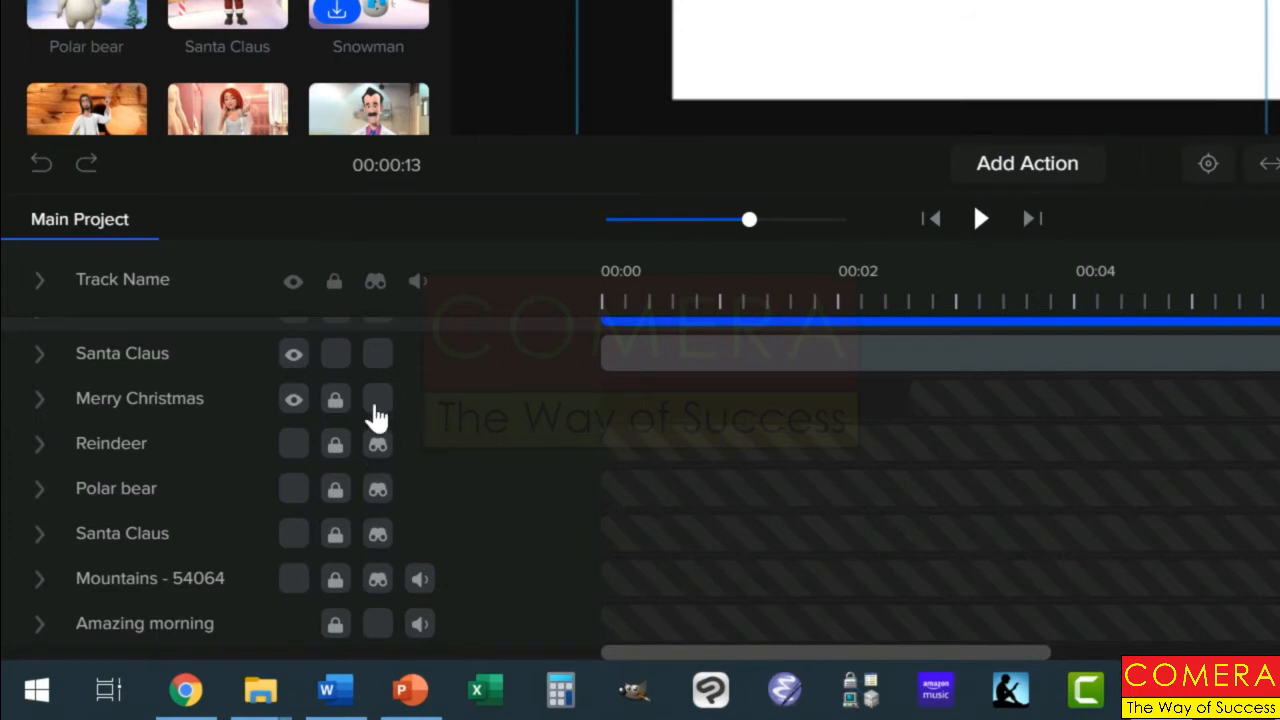
left_click(372, 402)
scroll(415, 420, "up", 1)
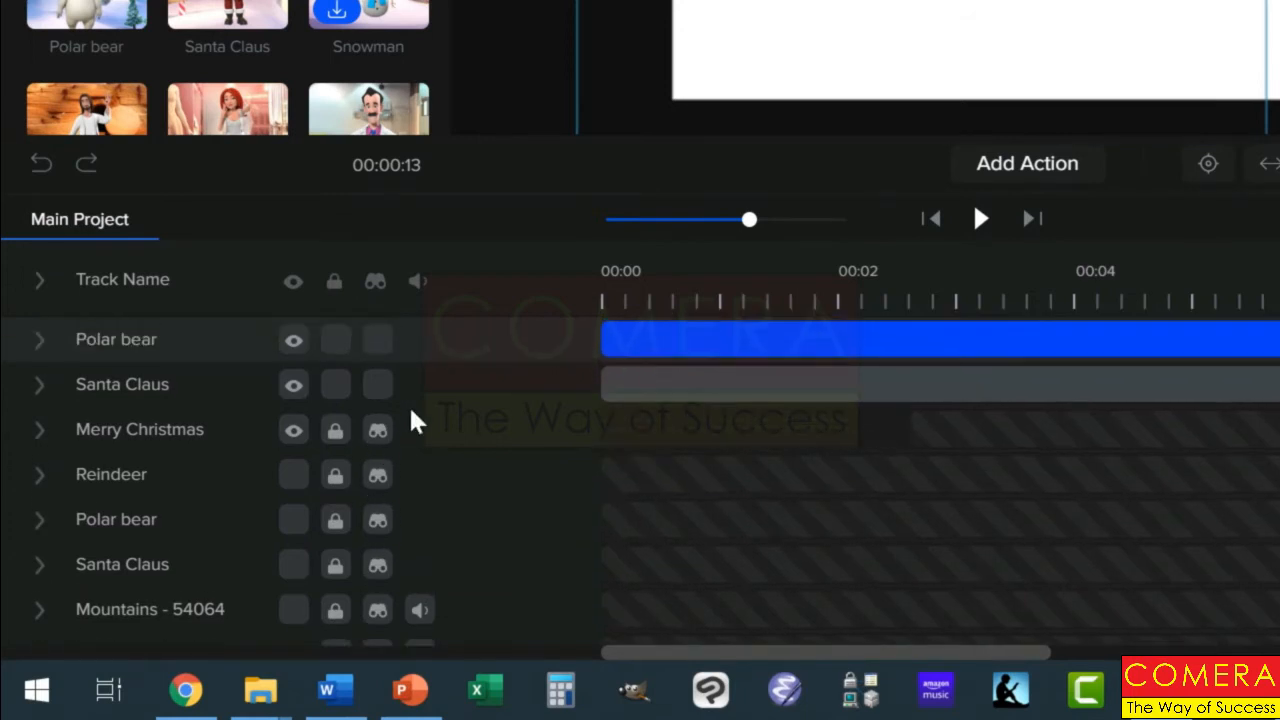
left_click(377, 385)
left_click(377, 342)
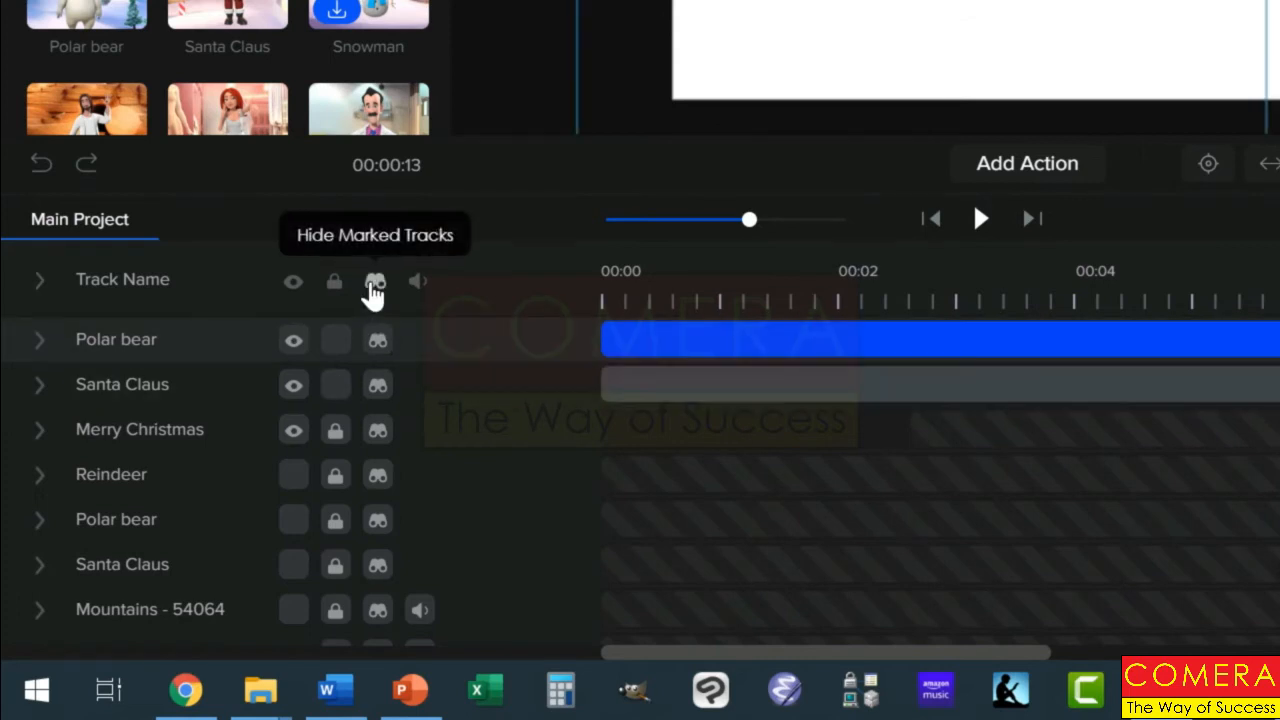
left_click(375, 281)
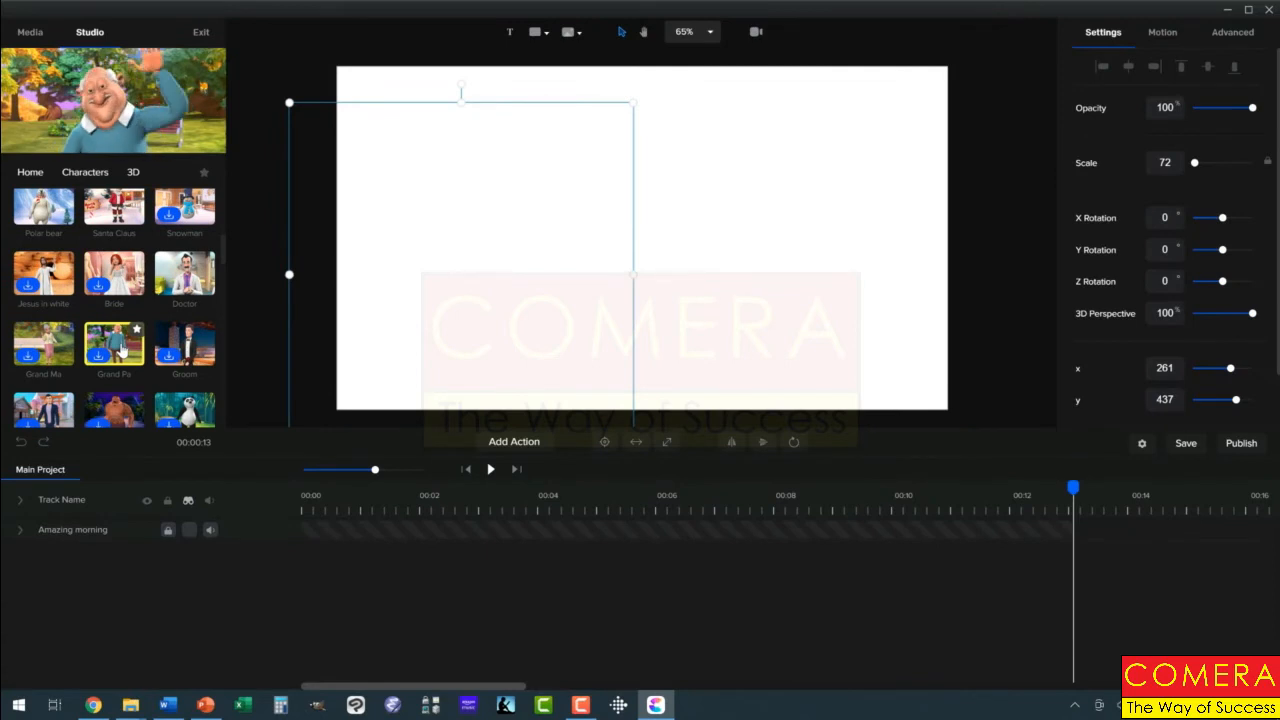
Add the Reindeer character to the canvas and position it on the right side of the scene
scroll(120, 350, "down", 3)
scroll(122, 350, "up", 1)
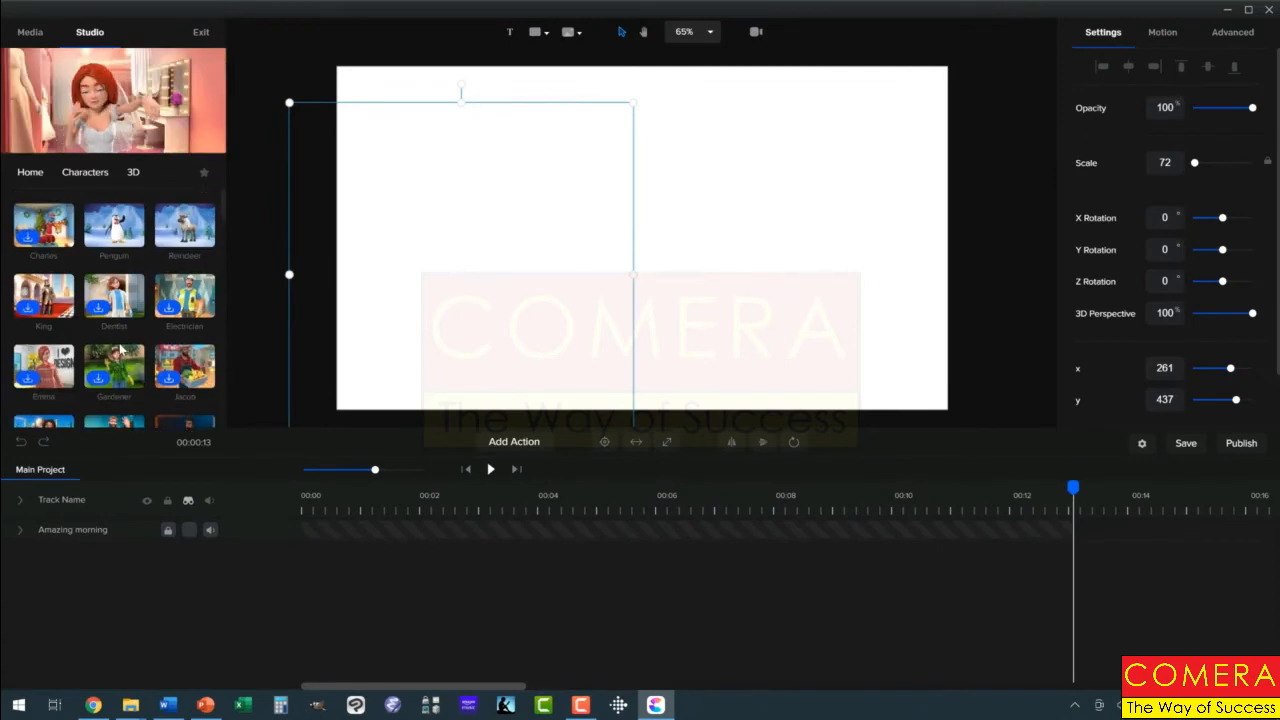
left_click_drag(180, 232, 857, 268)
left_click_drag(630, 287, 825, 291)
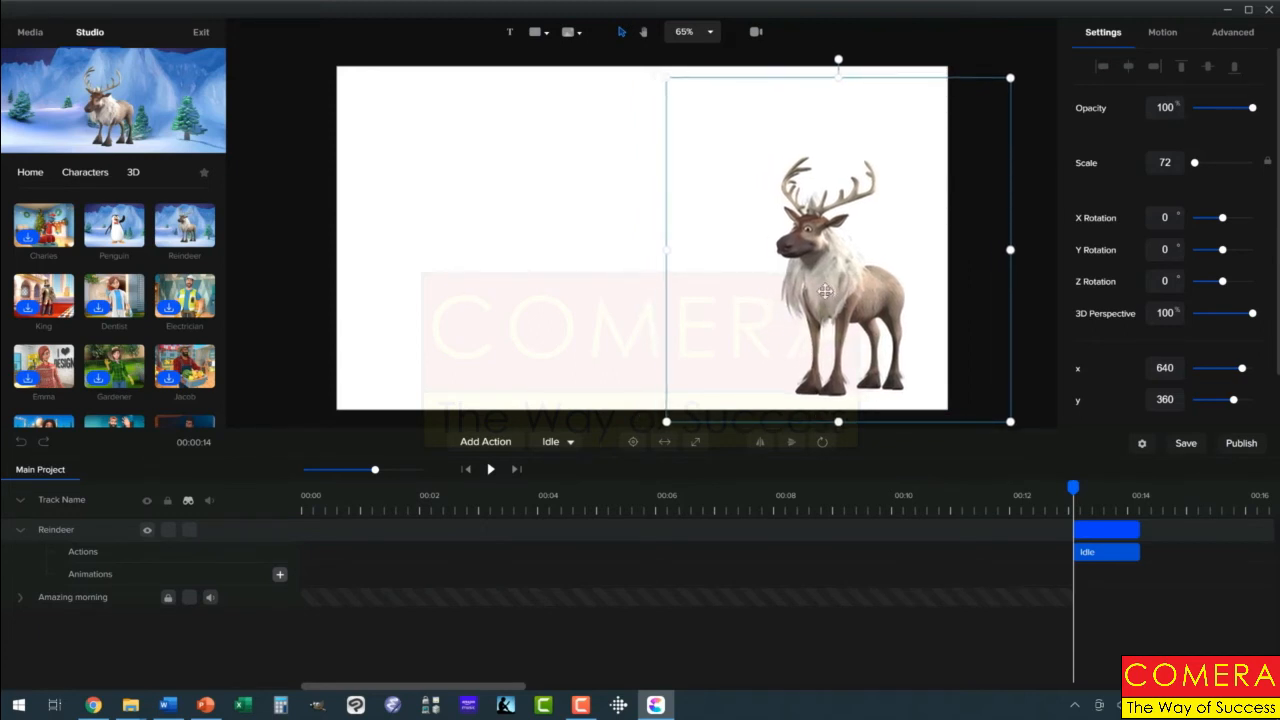
Move the reindeer's clip to the timeline start and change its Idle action to Walking
left_click_drag(1123, 526, 307, 561)
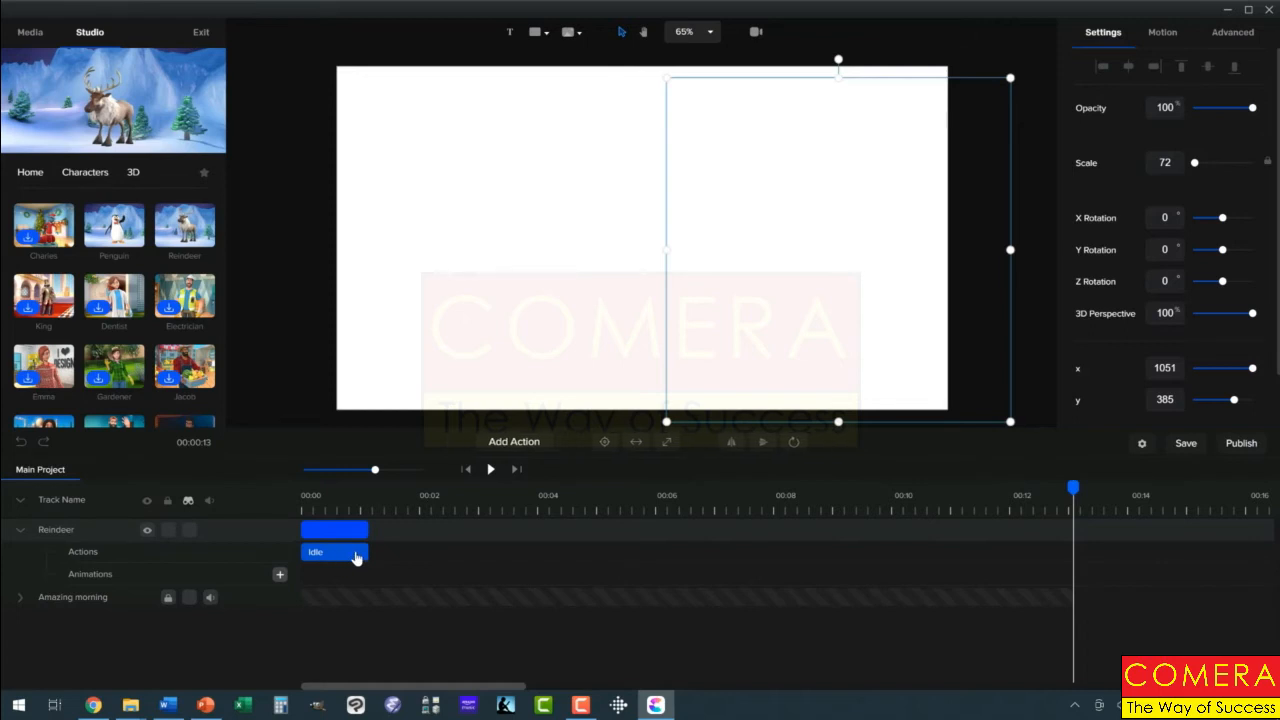
left_click(505, 443)
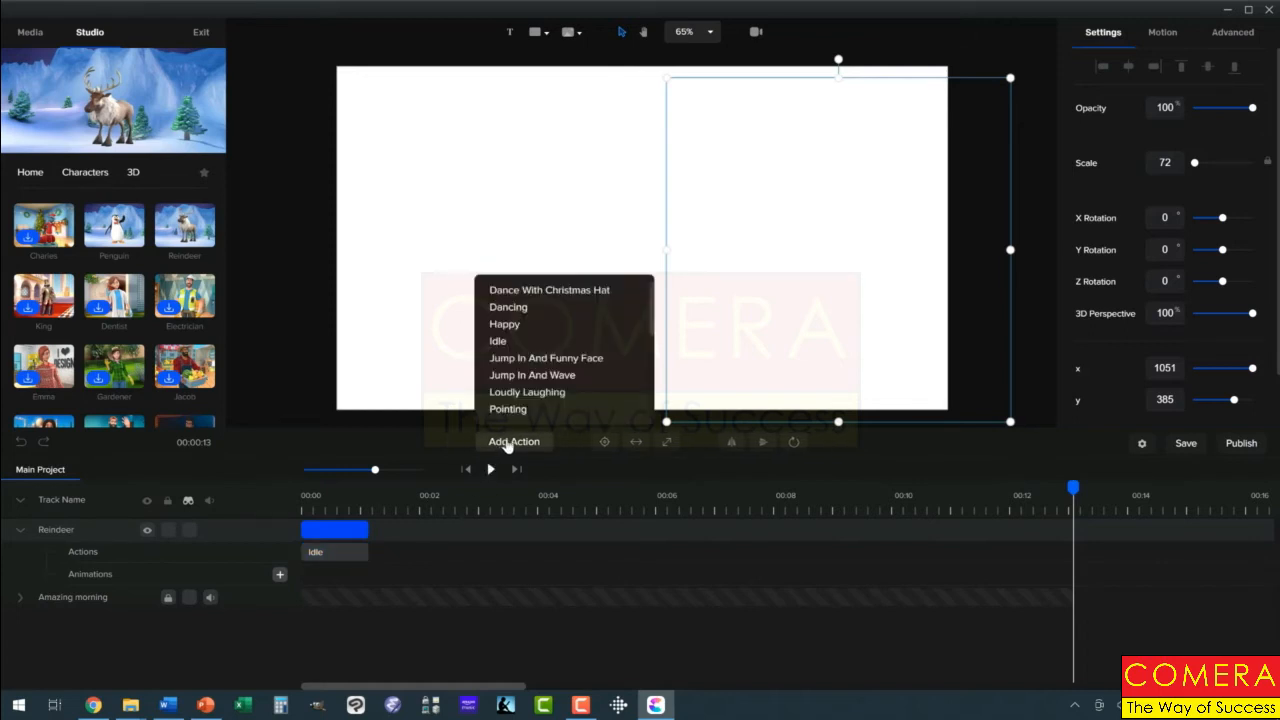
left_click(352, 552)
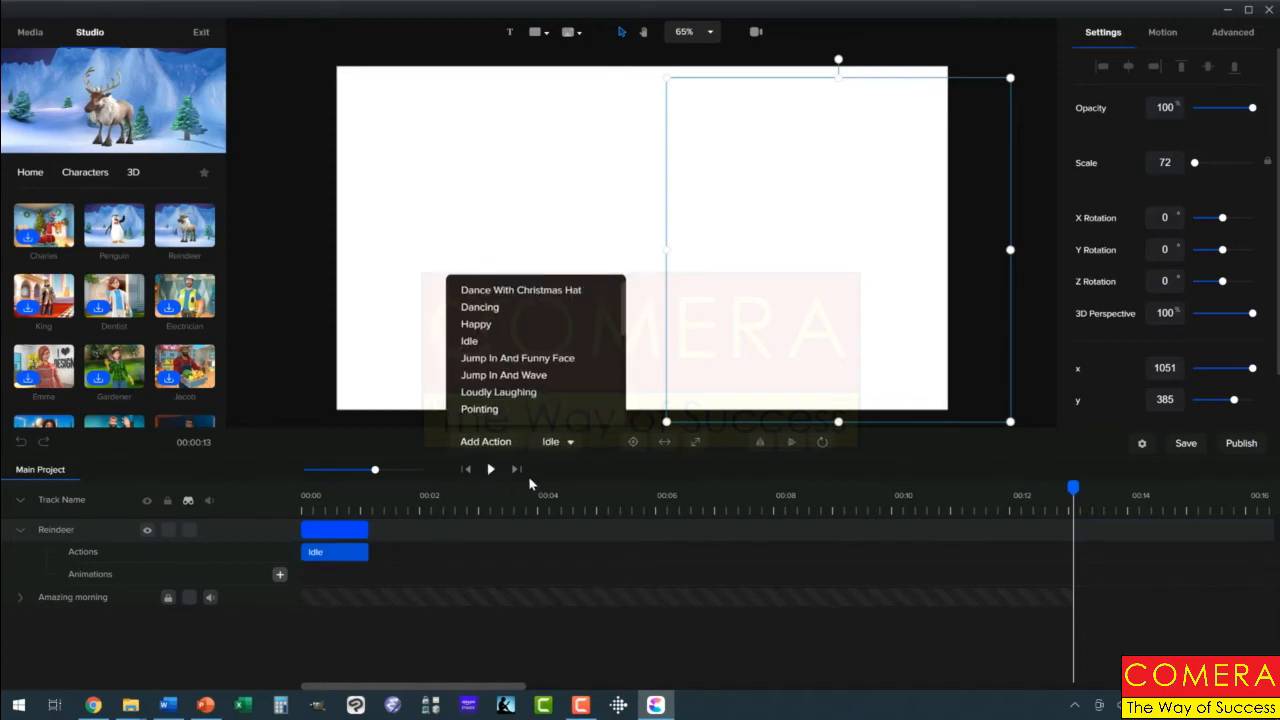
left_click(566, 446)
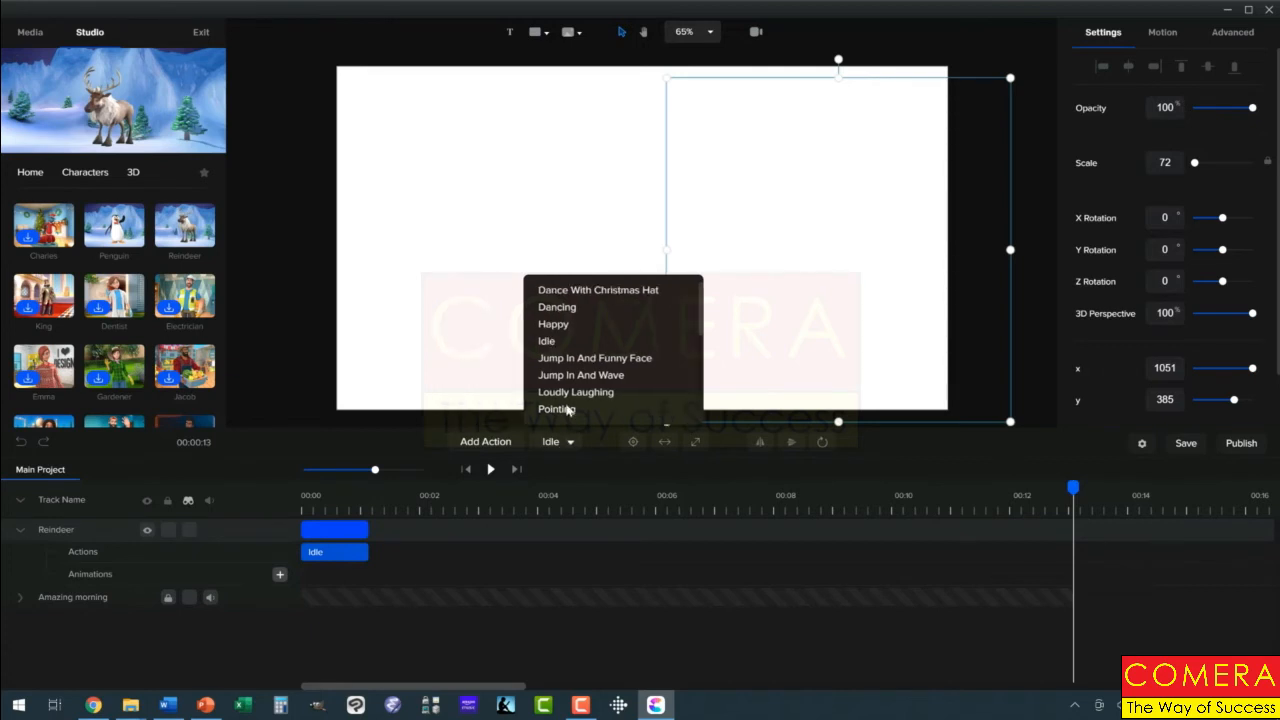
scroll(578, 390, "down", 3)
scroll(581, 382, "down", 1)
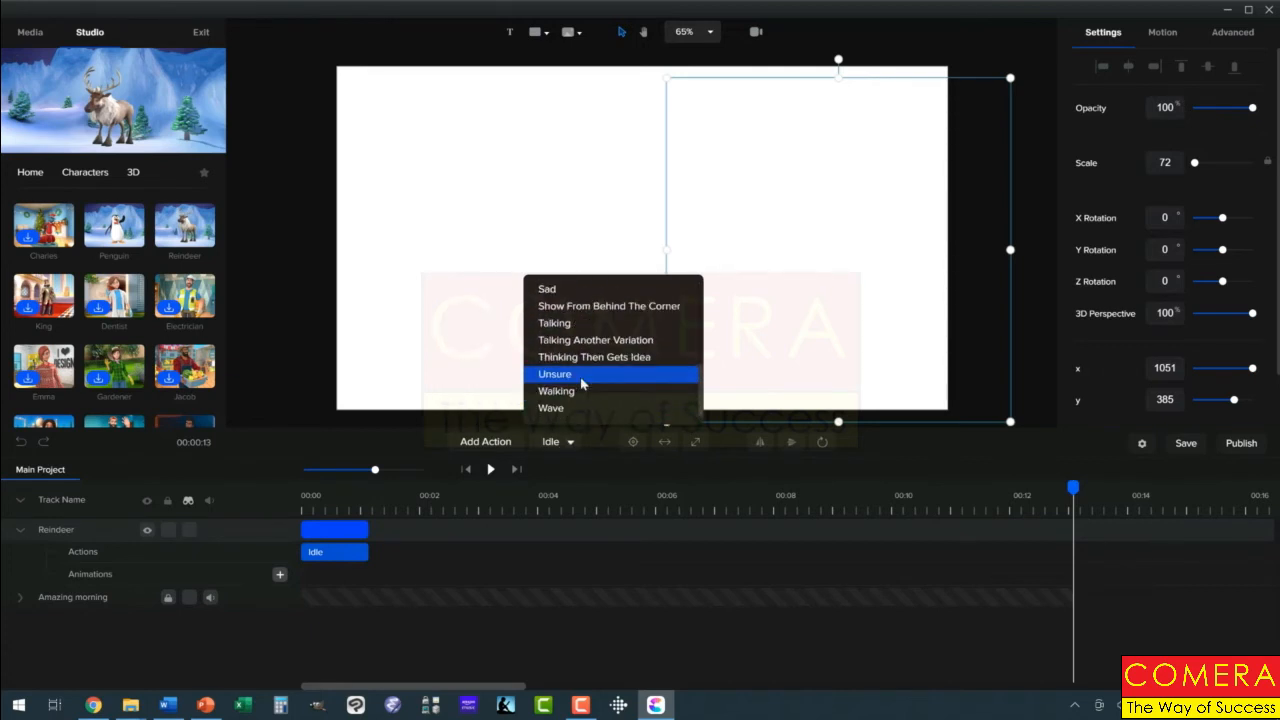
left_click(572, 392)
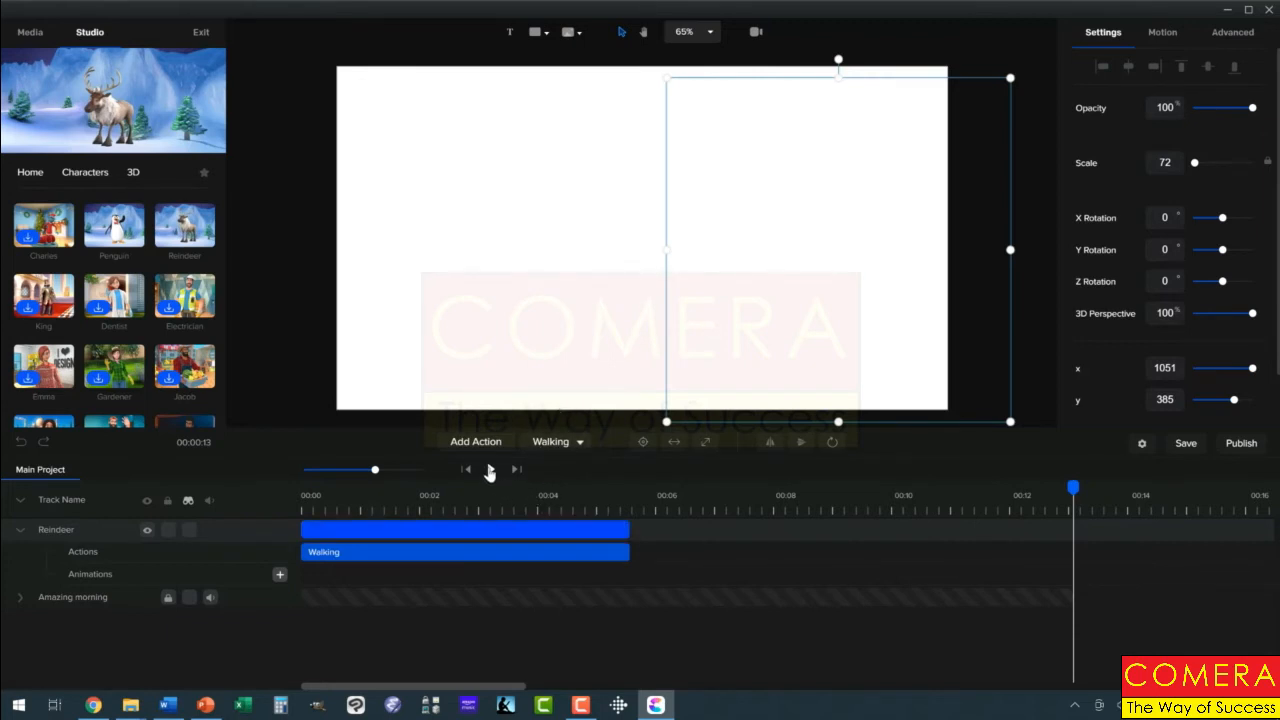
Append Idle, Happy, Idle and Dancing actions to the reindeer's action sequence
left_click(486, 449)
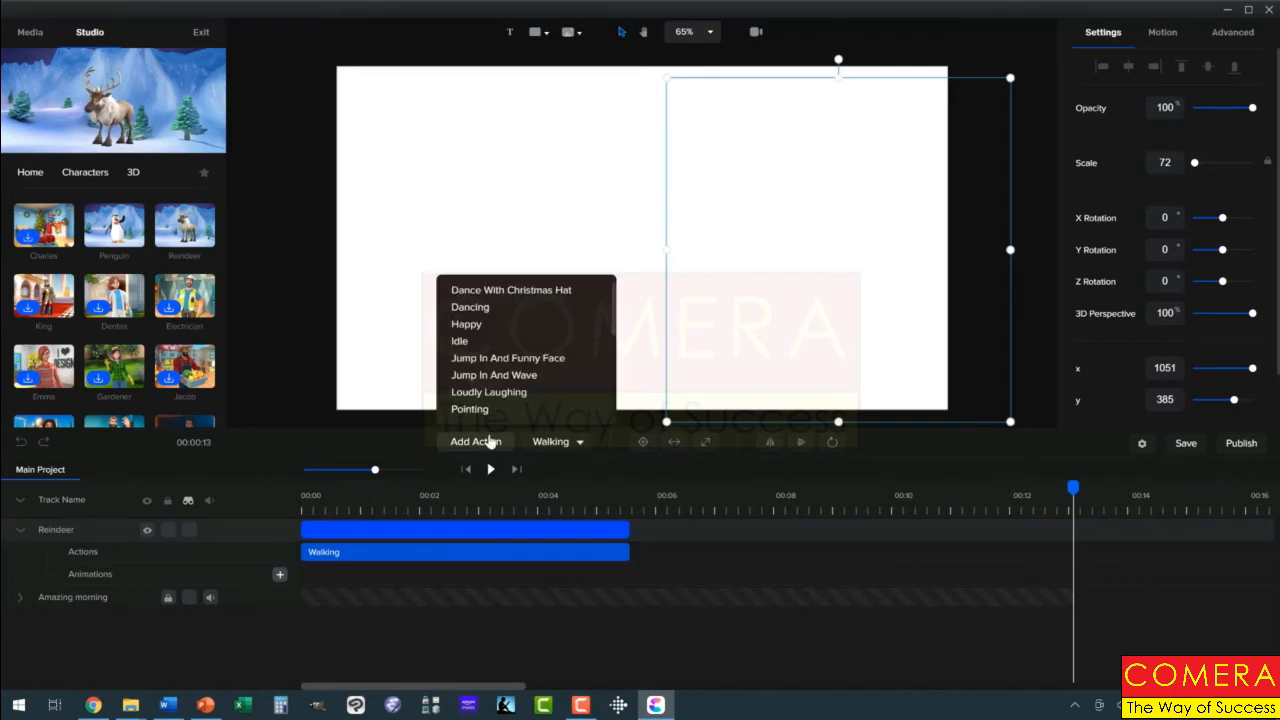
left_click(474, 341)
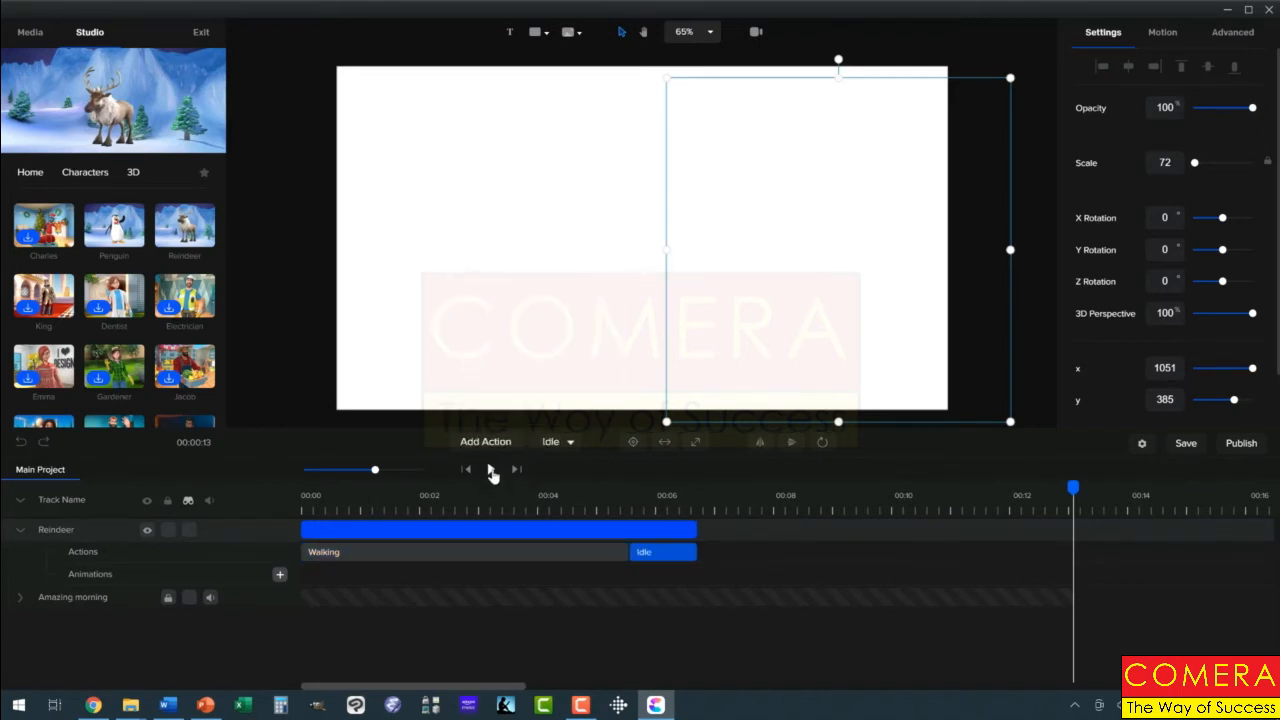
left_click(488, 444)
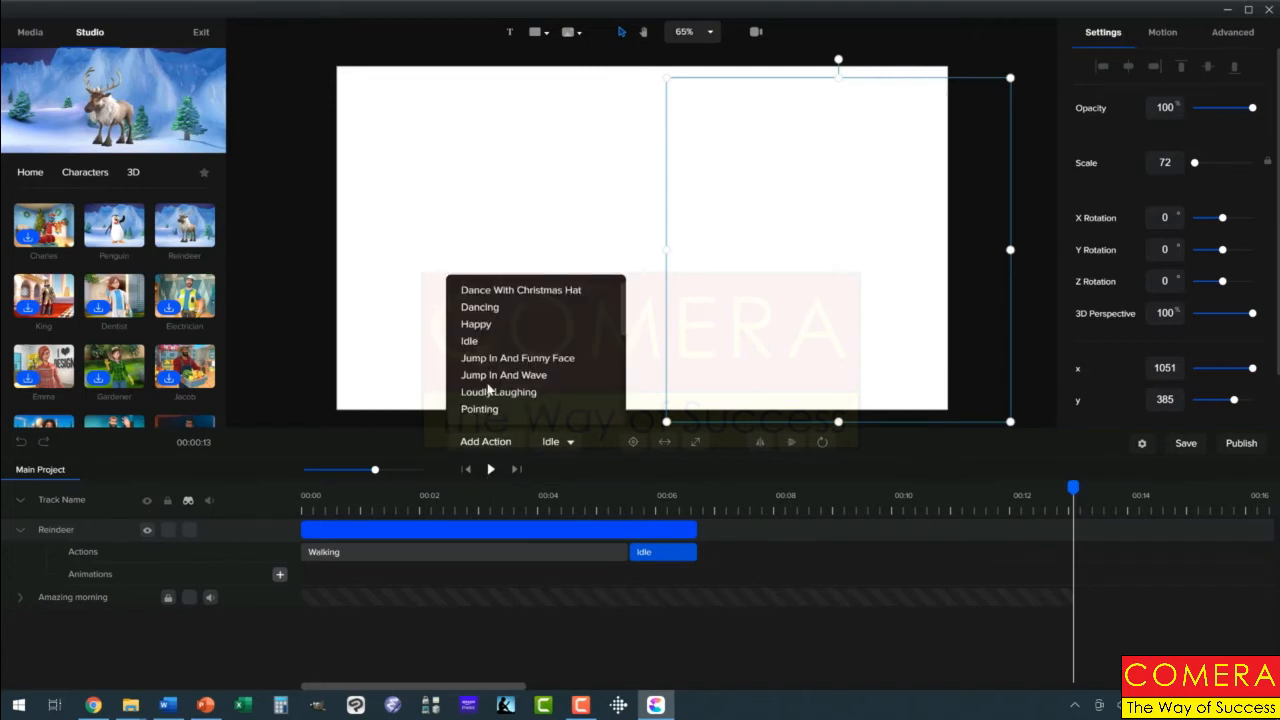
left_click(481, 329)
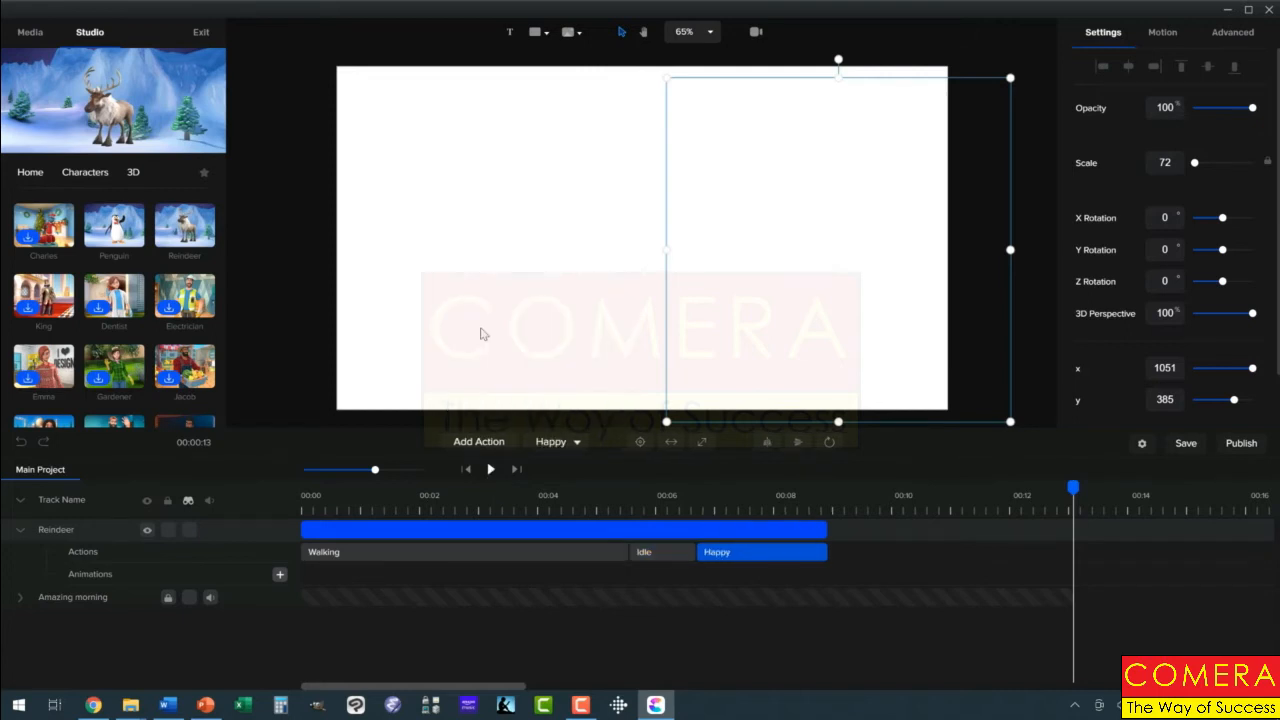
left_click(489, 445)
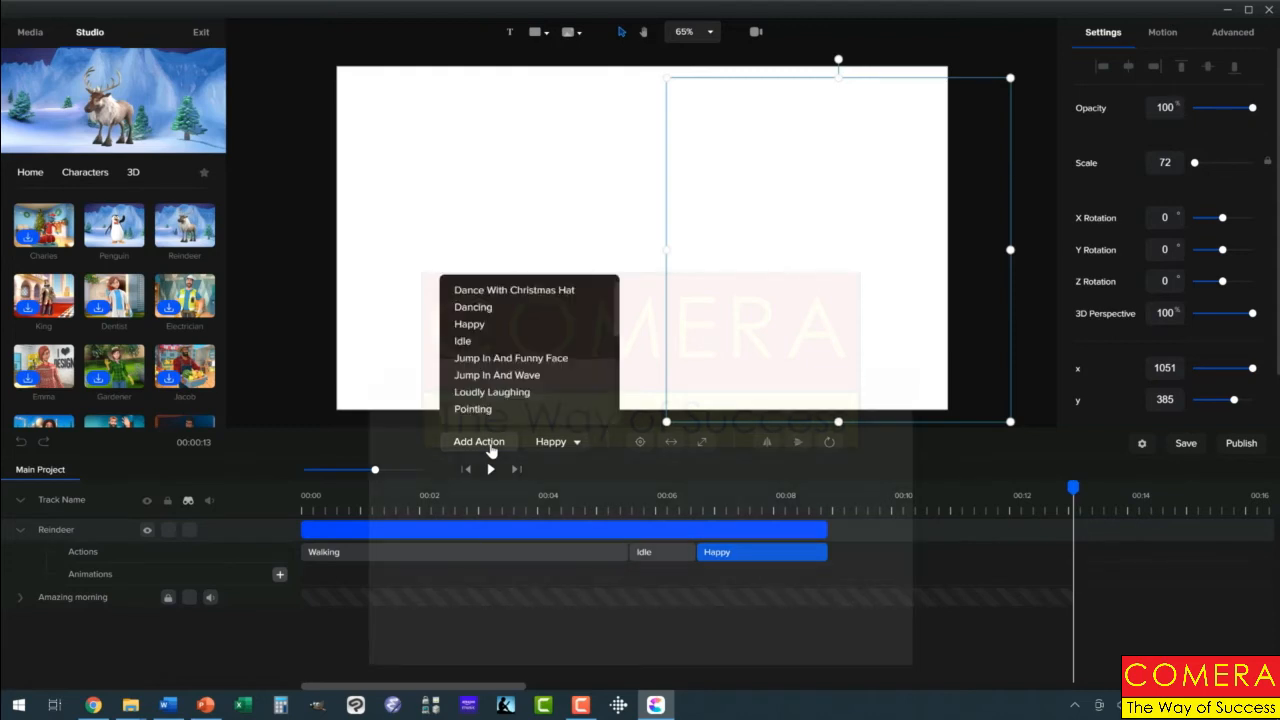
left_click(472, 342)
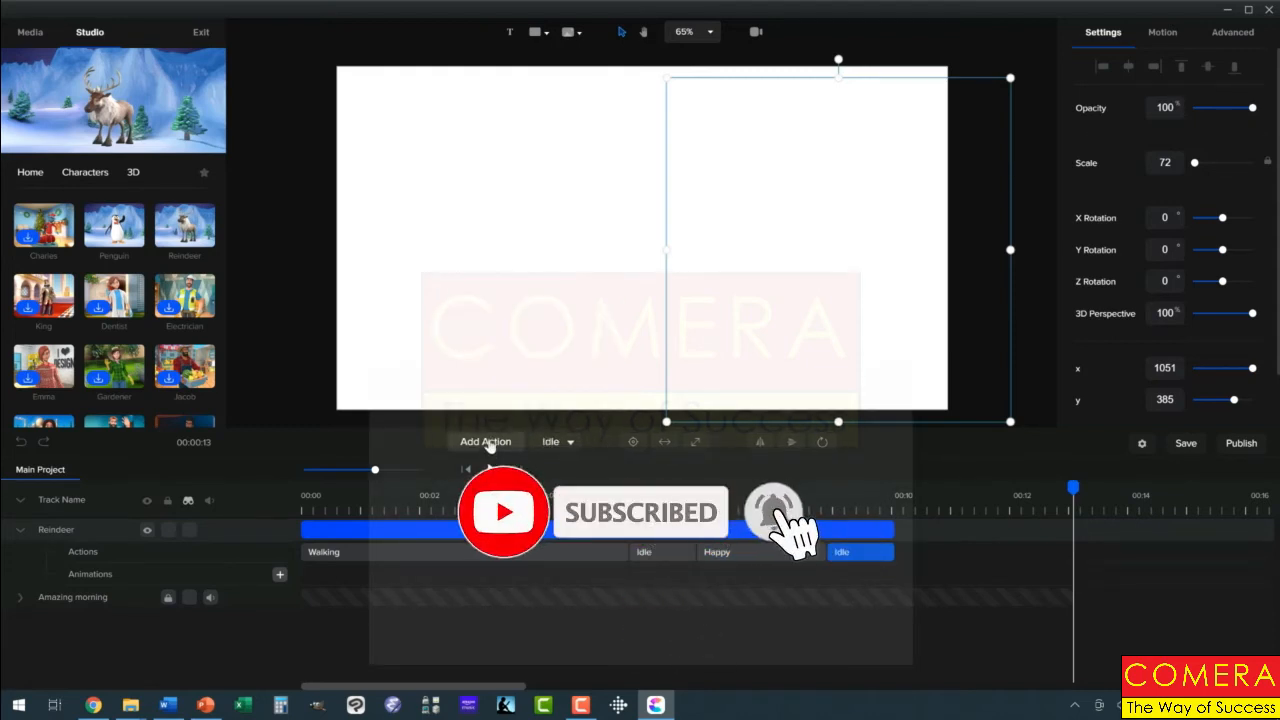
left_click(489, 445)
left_click(488, 310)
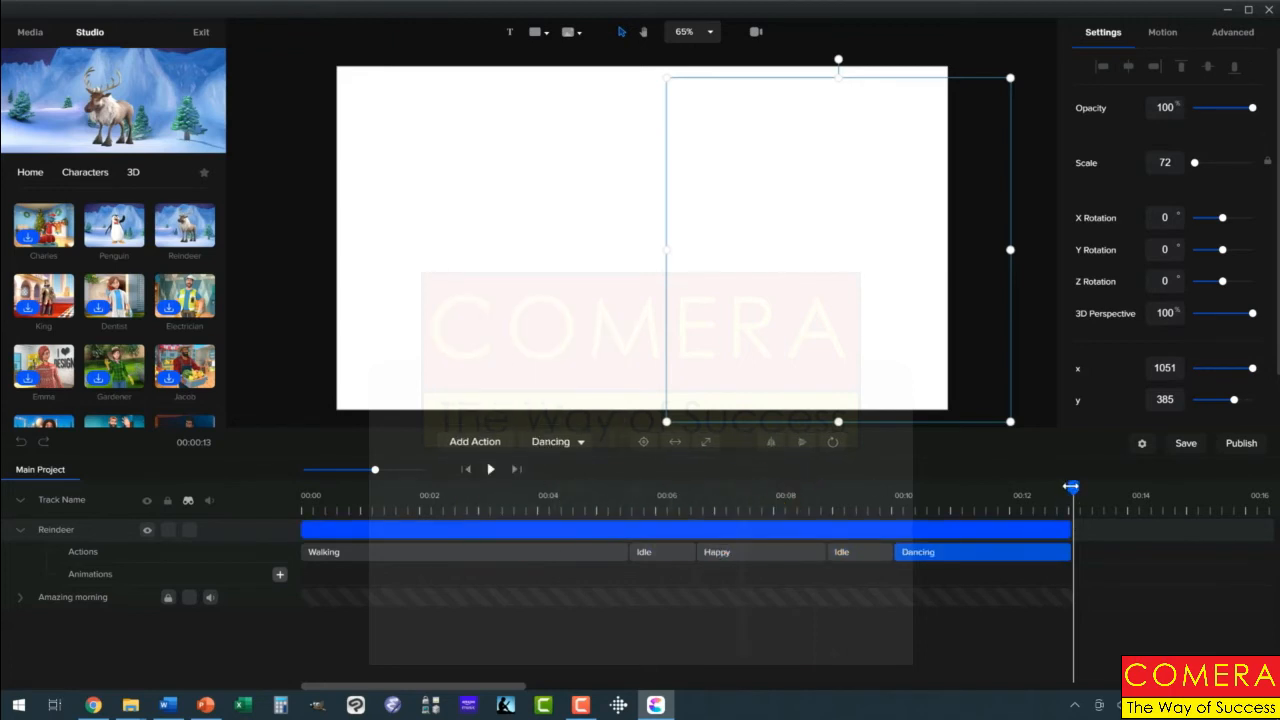
Play the animation from the start
left_click_drag(908, 503, 269, 513)
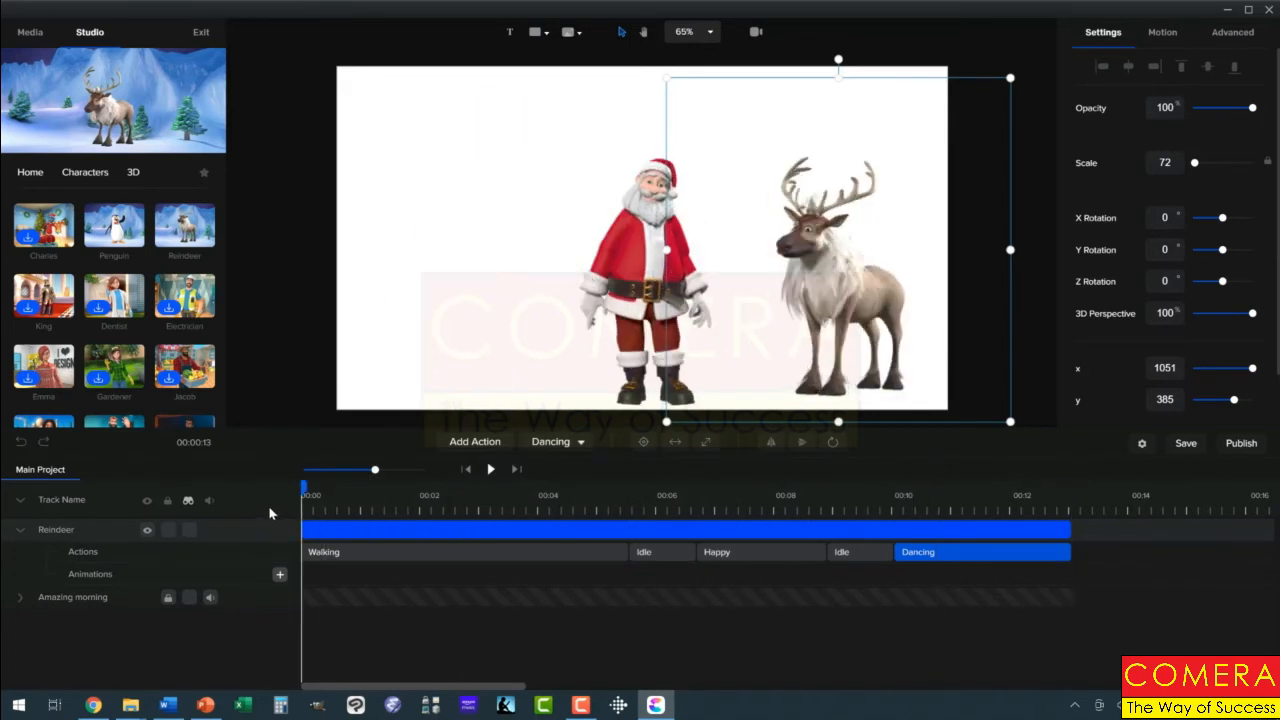
left_click(490, 469)
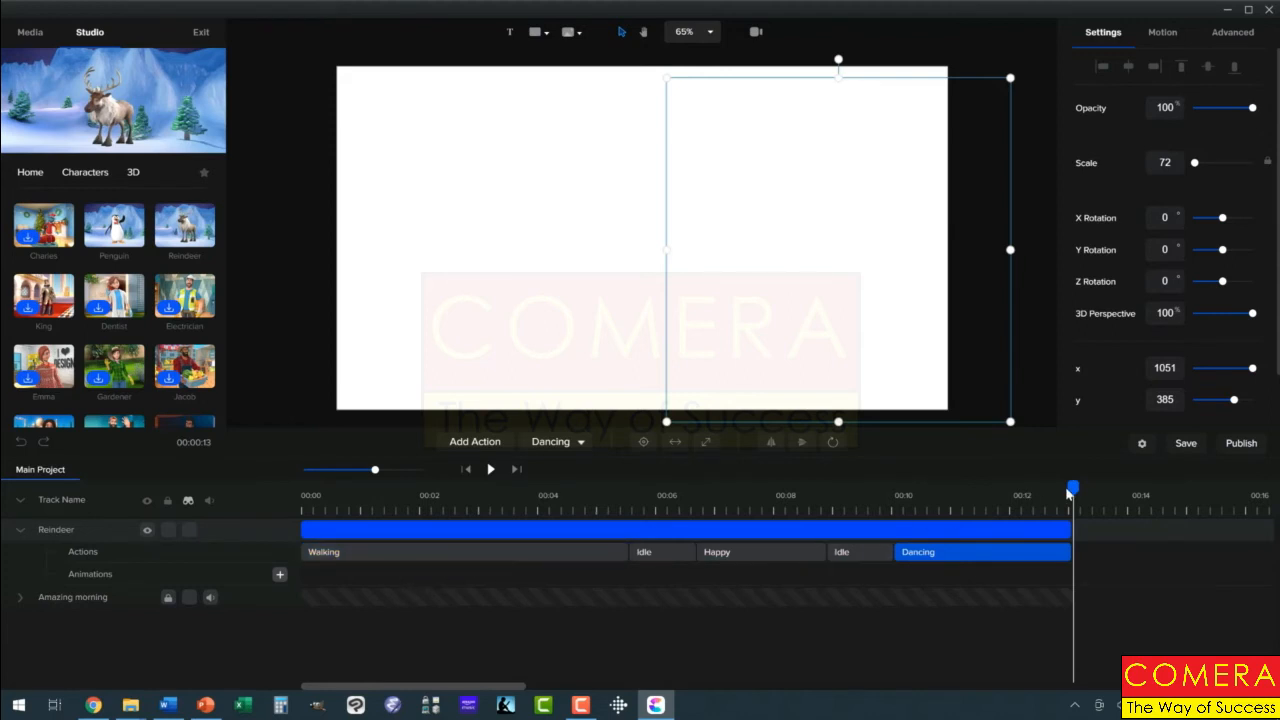
Add a custom animation to the reindeer near 00:02 with the Position property enabled
left_click_drag(1040, 501, 407, 563)
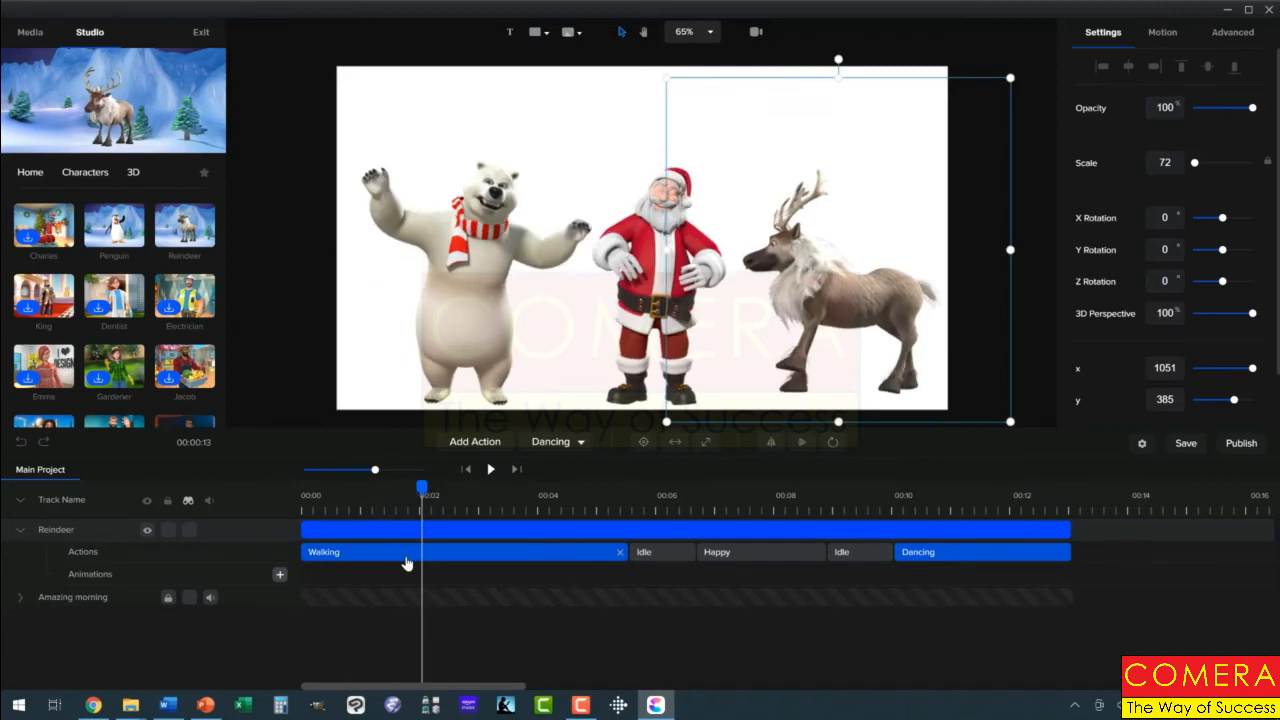
left_click(280, 577)
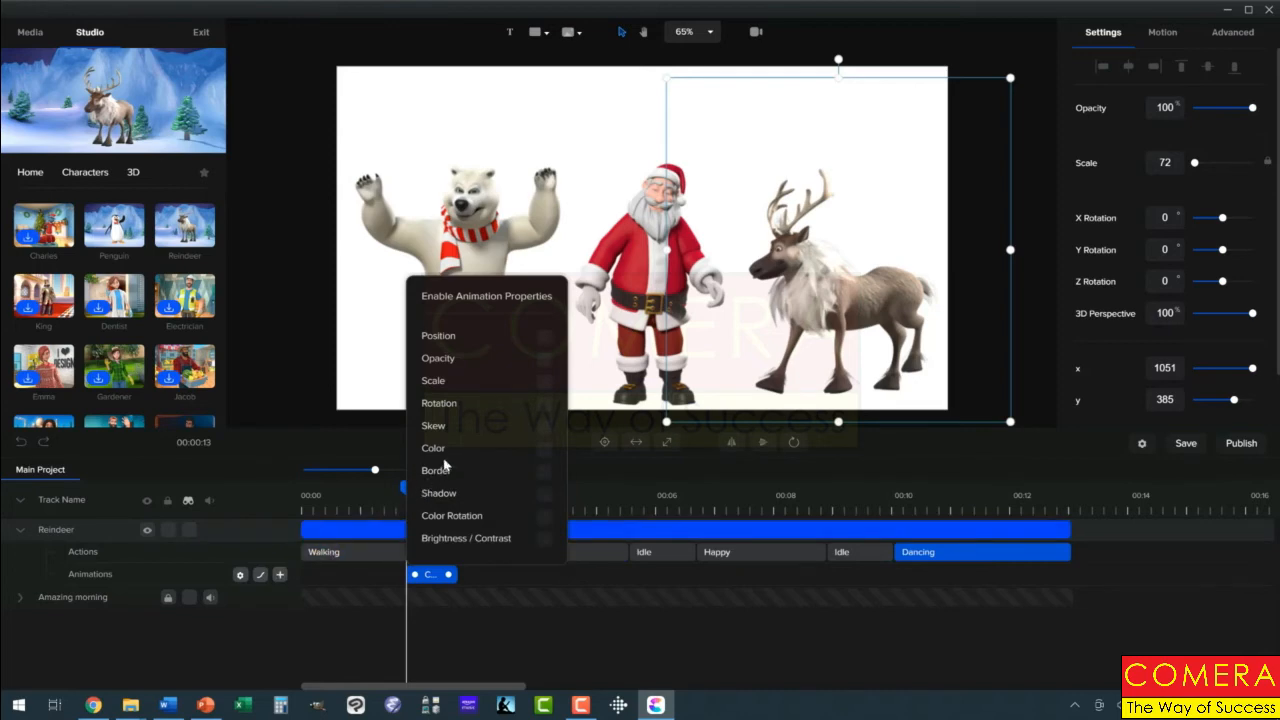
left_click(543, 337)
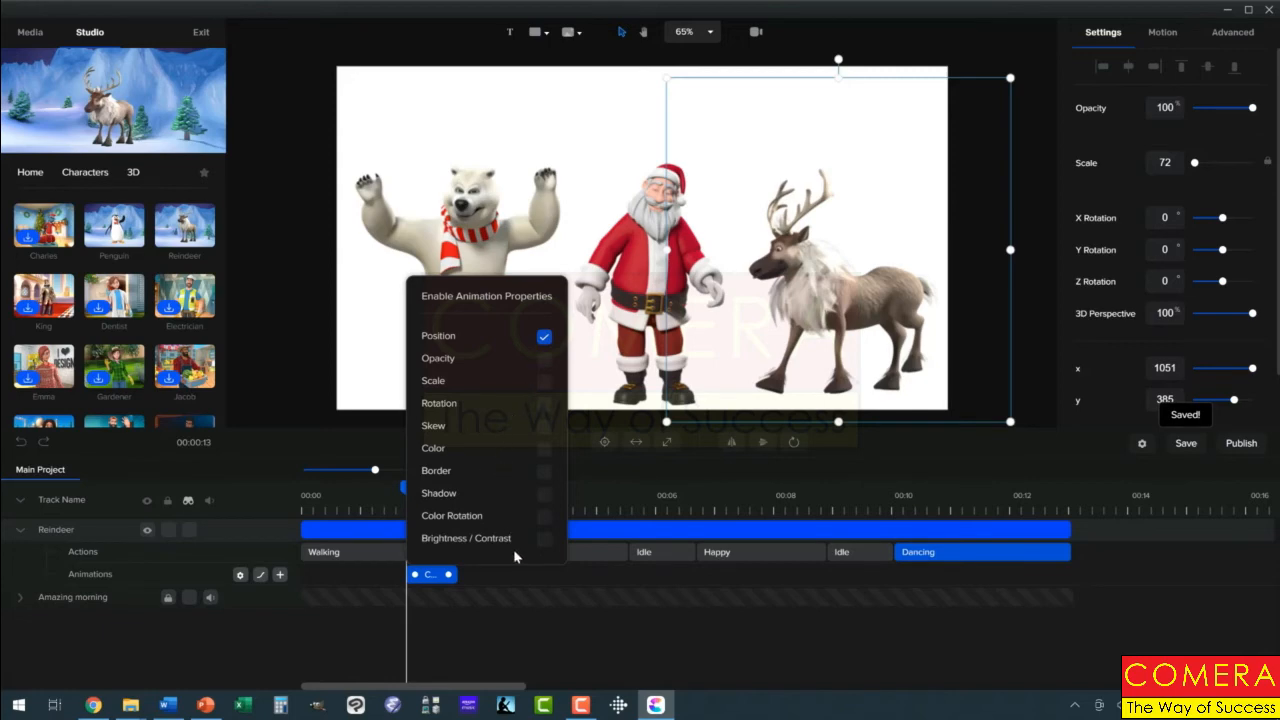
left_click(518, 634)
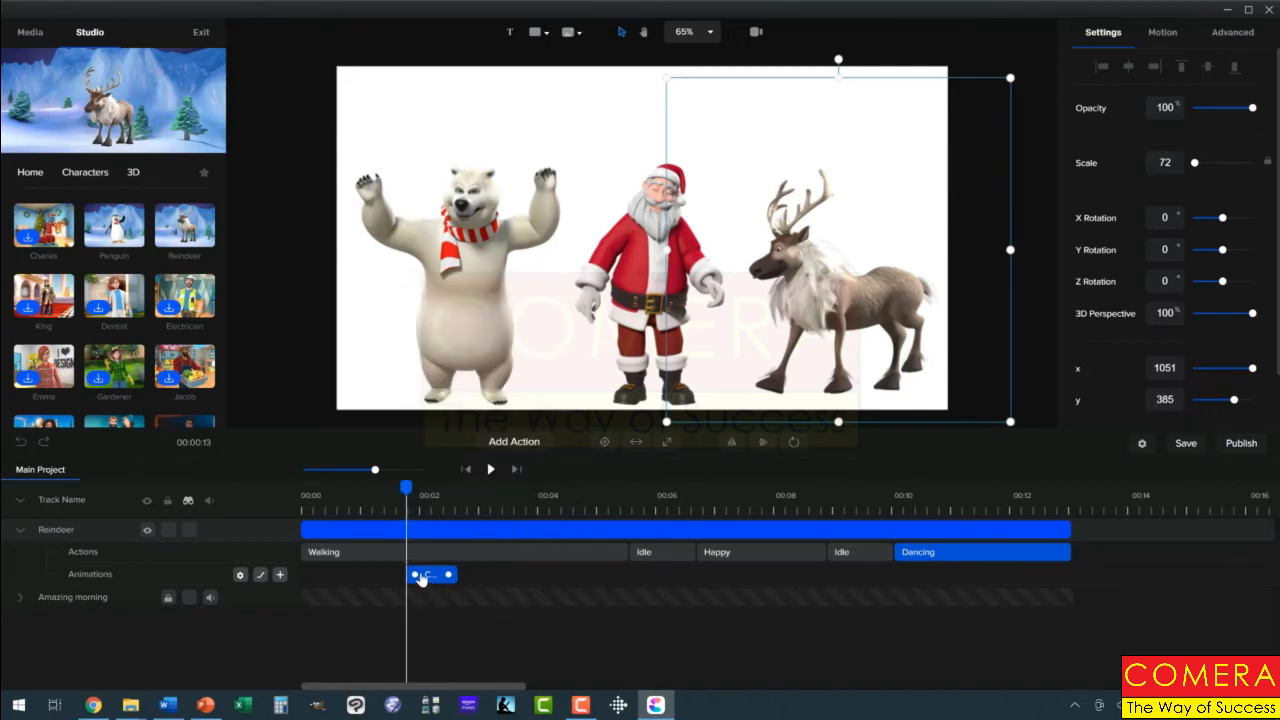
Keyframe the reindeer starting off-screen right at x 1482 and walking in beside Santa at about x 1074
mouse_move(421, 578)
left_mouse_down()
mouse_move(358, 578)
mouse_move(430, 578)
left_mouse_up()
left_click_drag(353, 494, 387, 499)
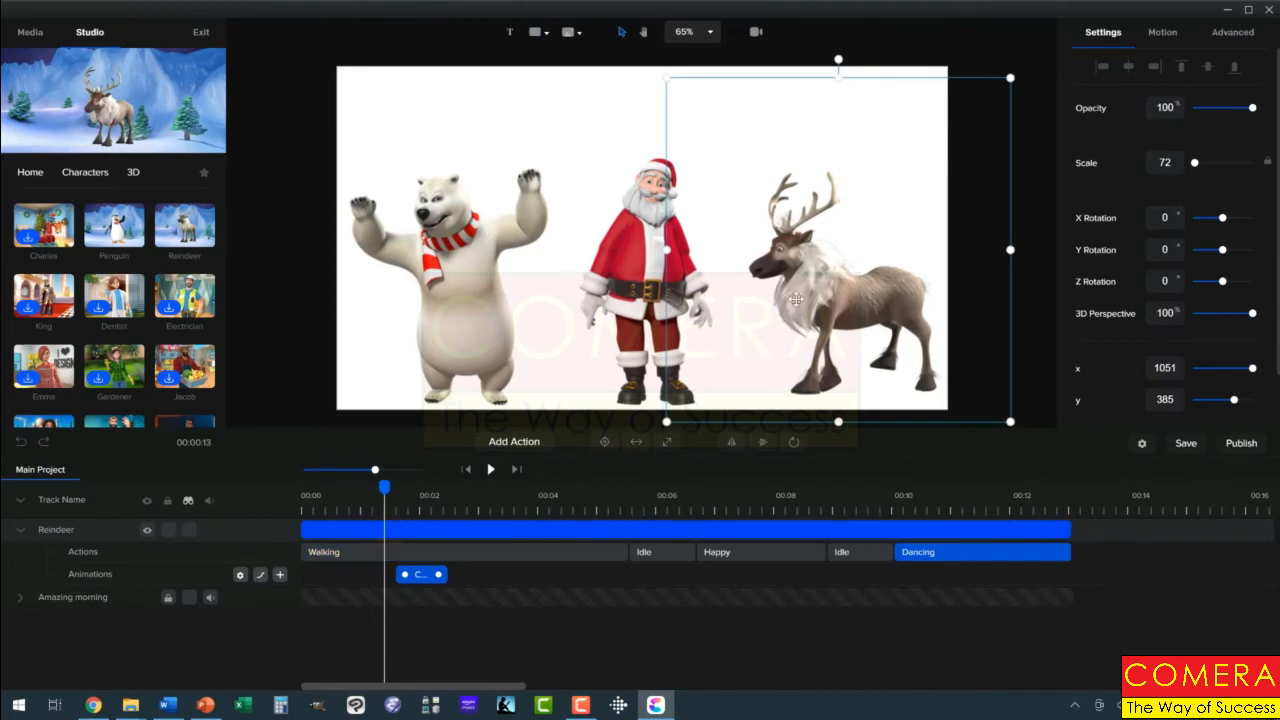
left_click_drag(794, 303, 994, 305)
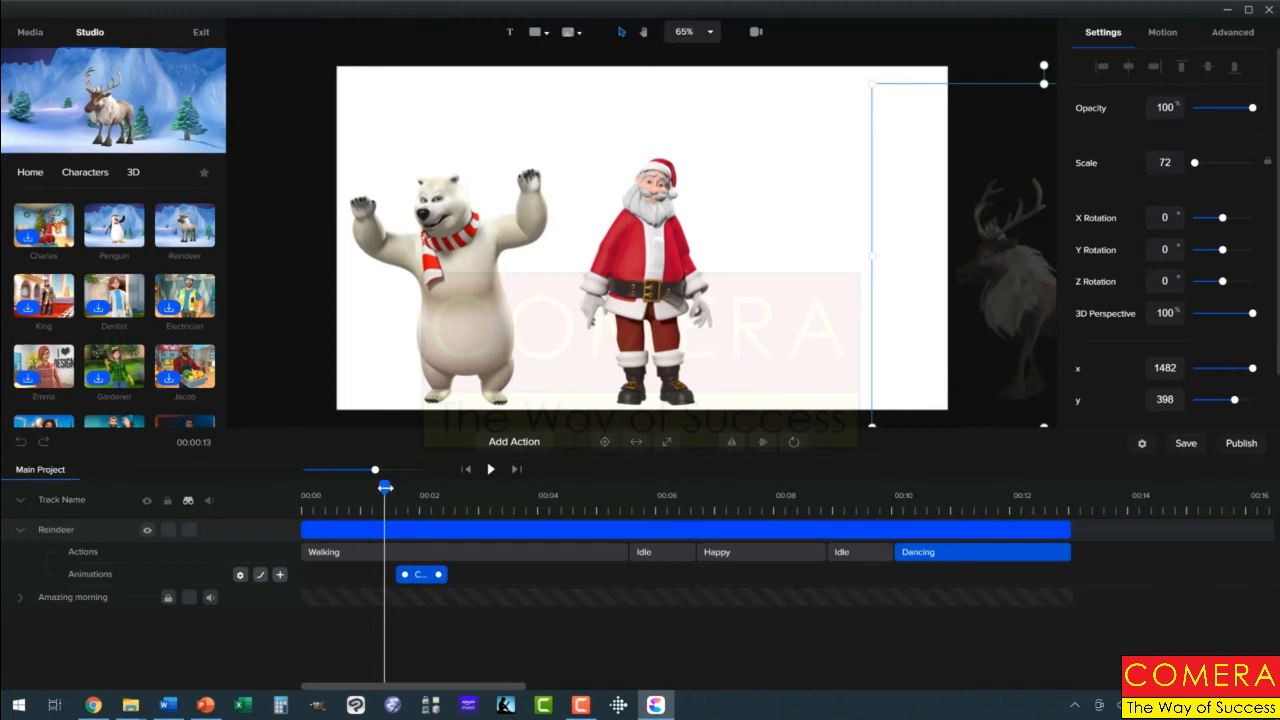
left_click_drag(404, 494, 478, 490)
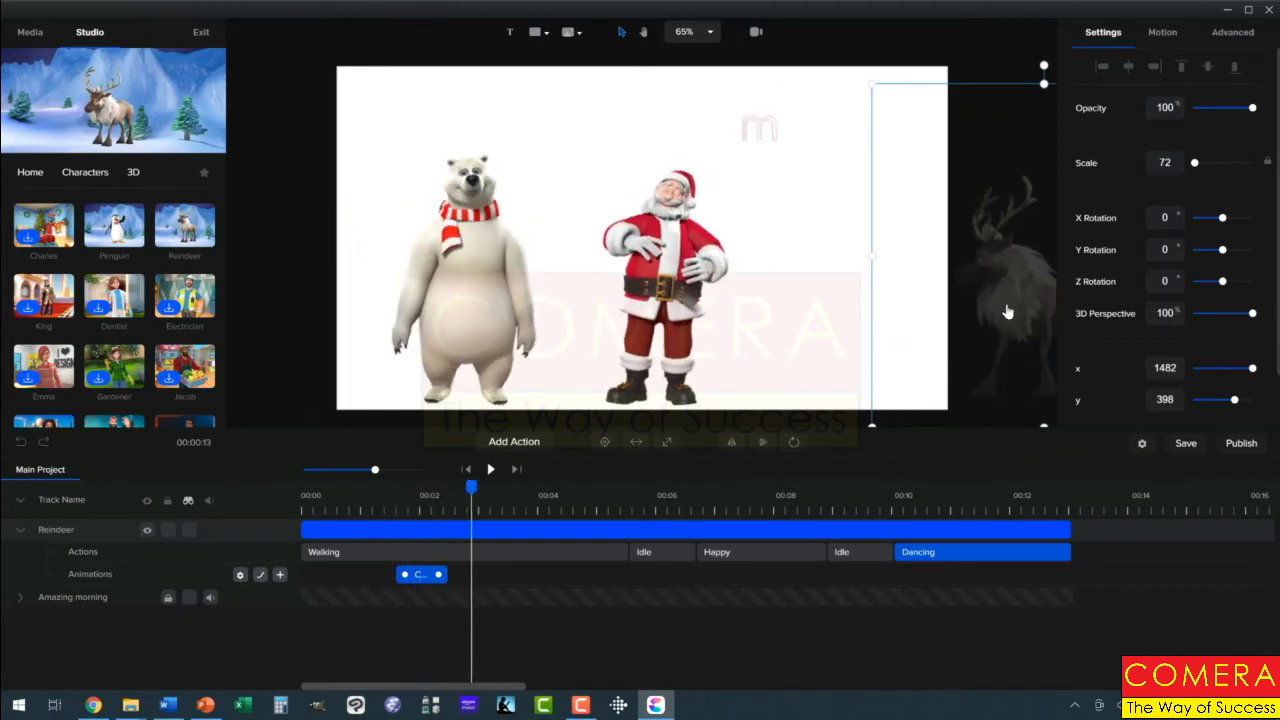
left_click_drag(1008, 312, 811, 308)
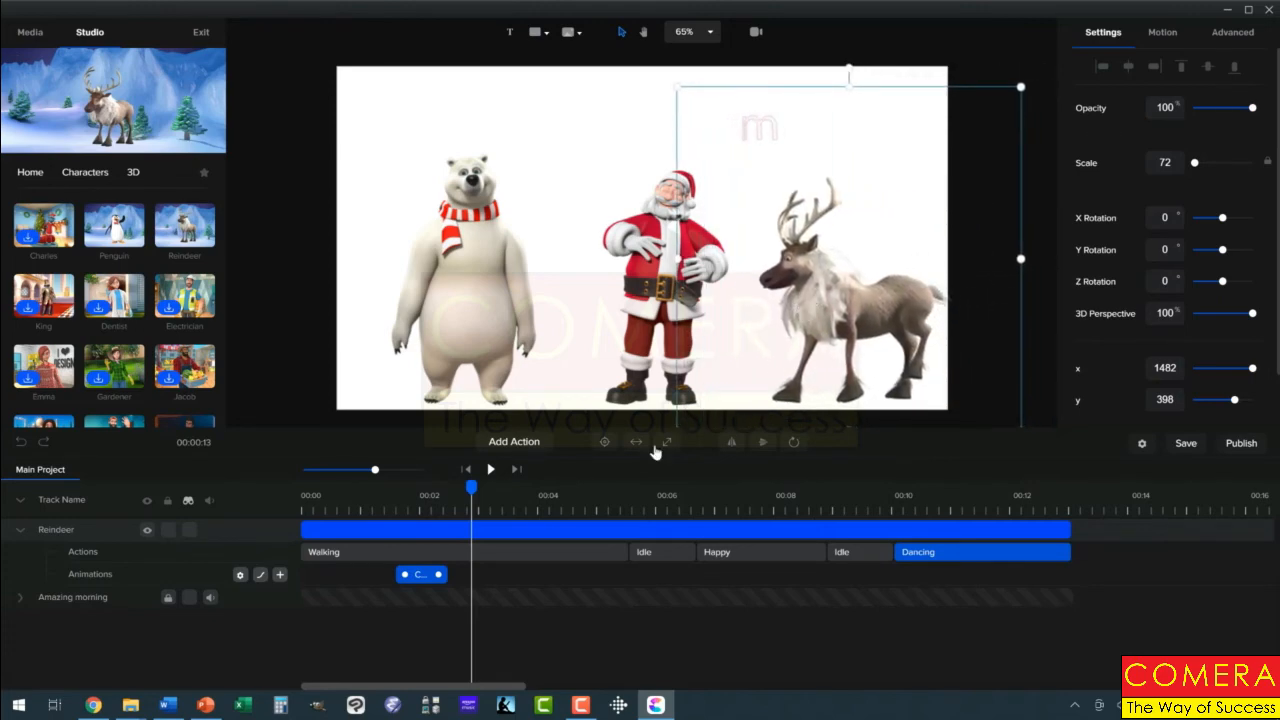
Stretch the reindeer's Custom animation clip from 00:00 to about 00:05.5 and play the animation from the start
left_click_drag(469, 488, 447, 505)
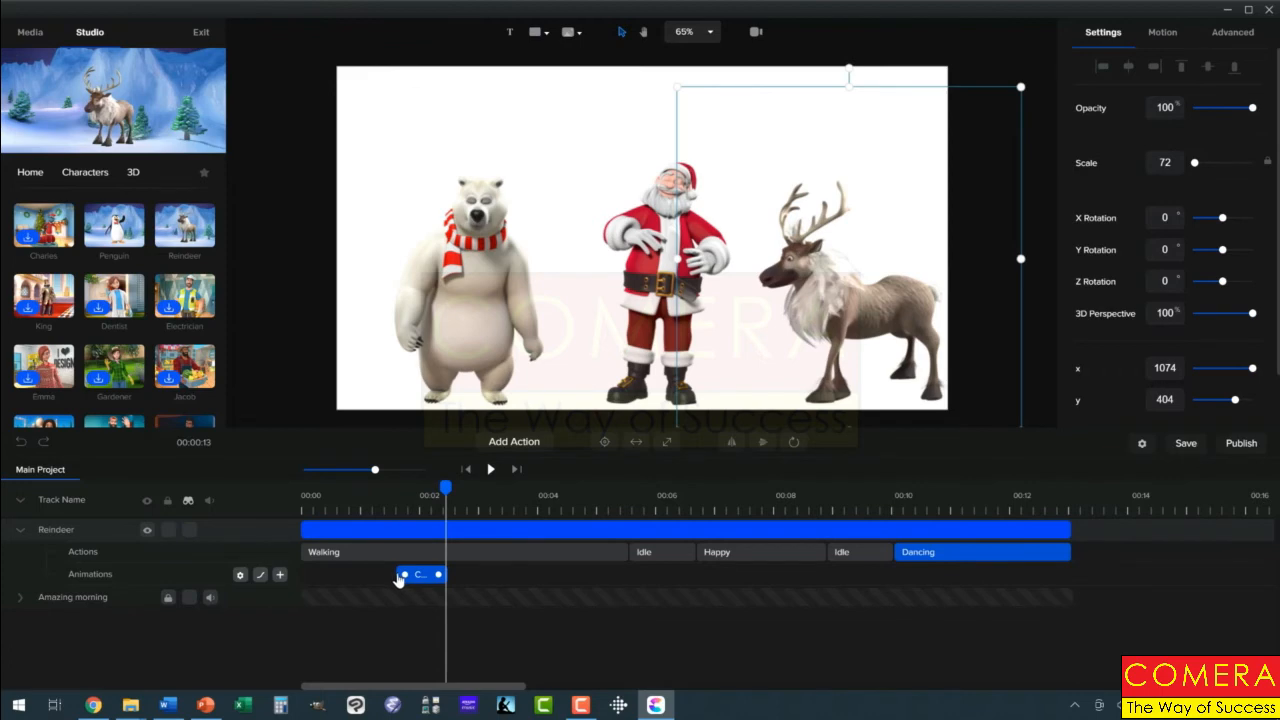
left_click_drag(345, 575, 302, 574)
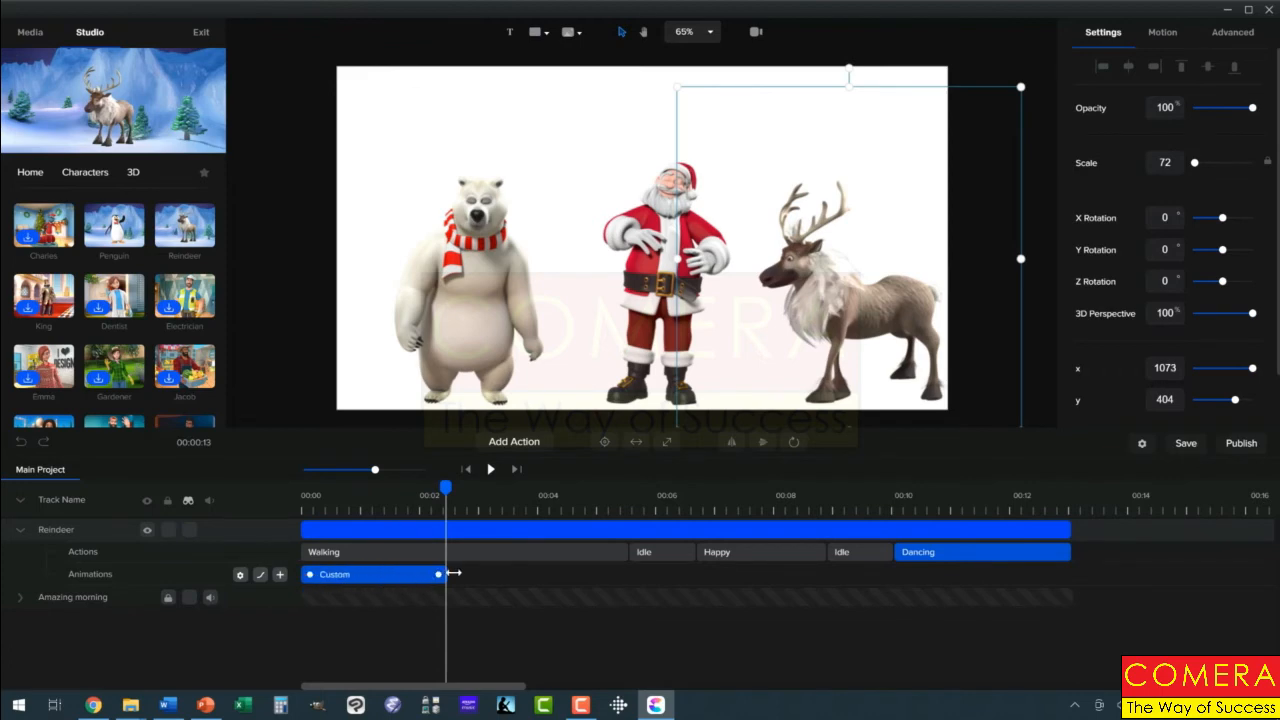
left_click_drag(453, 573, 624, 574)
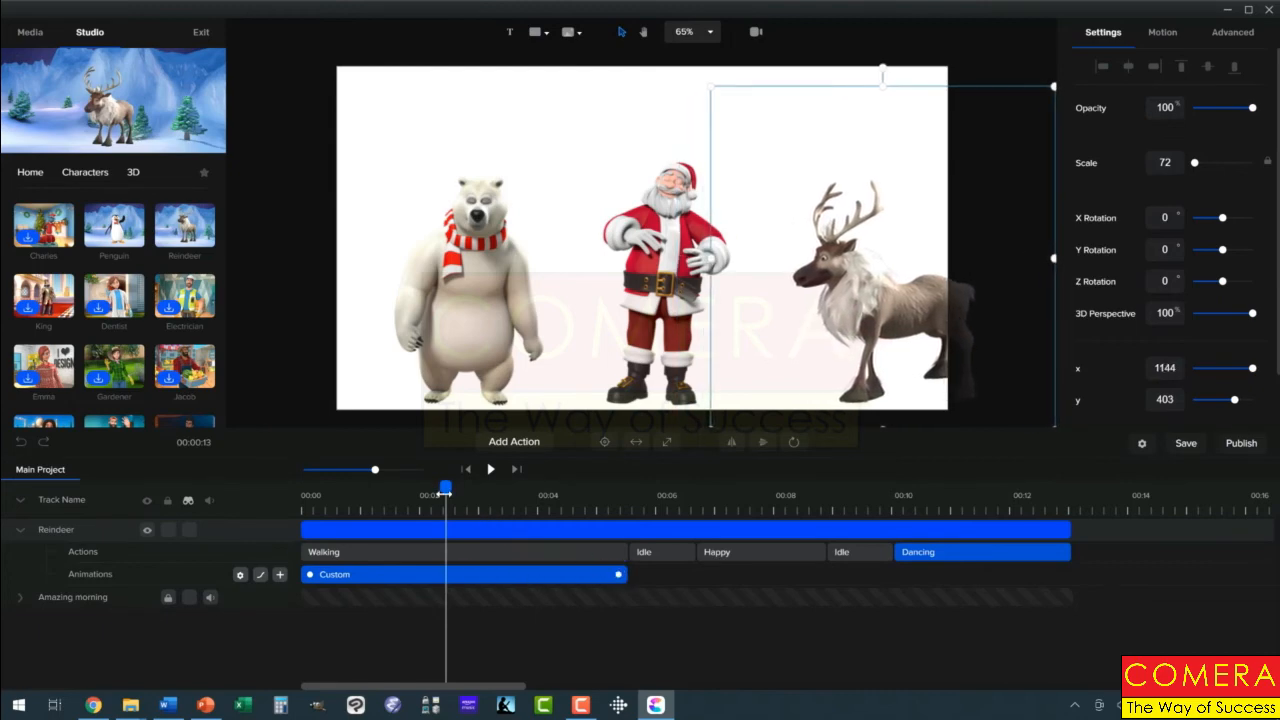
left_click_drag(445, 487, 270, 503)
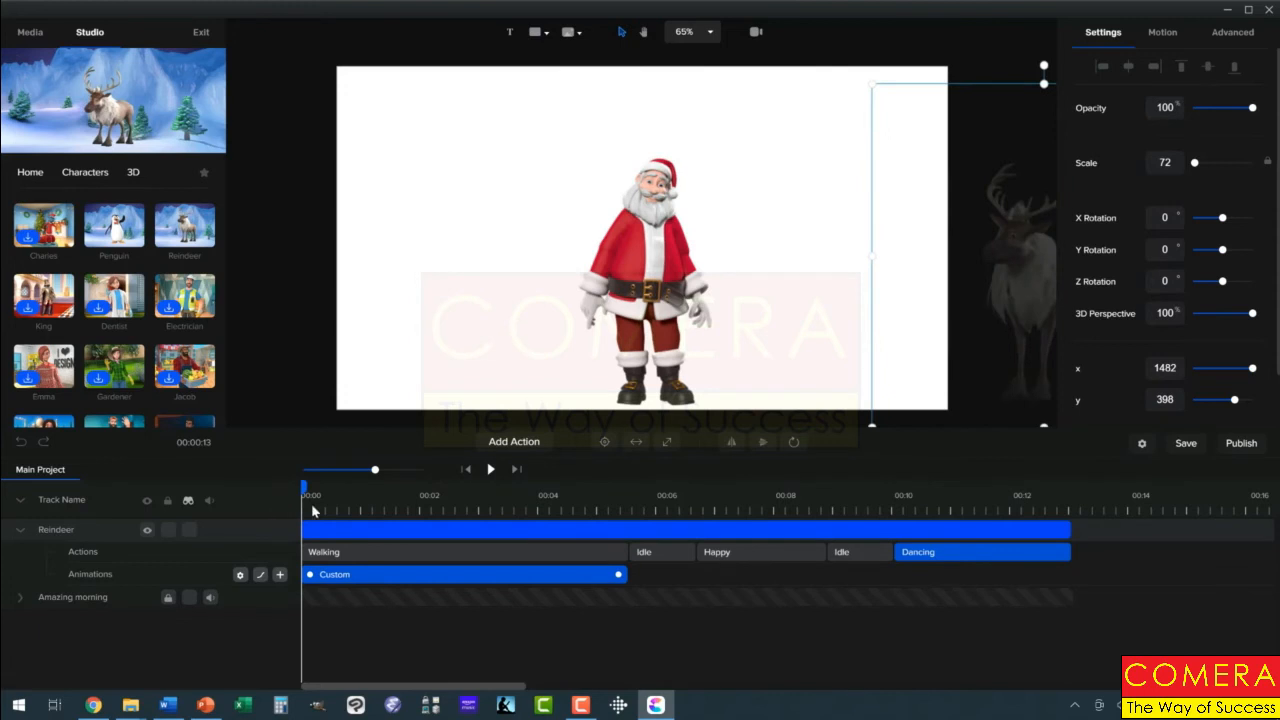
left_click(491, 470)
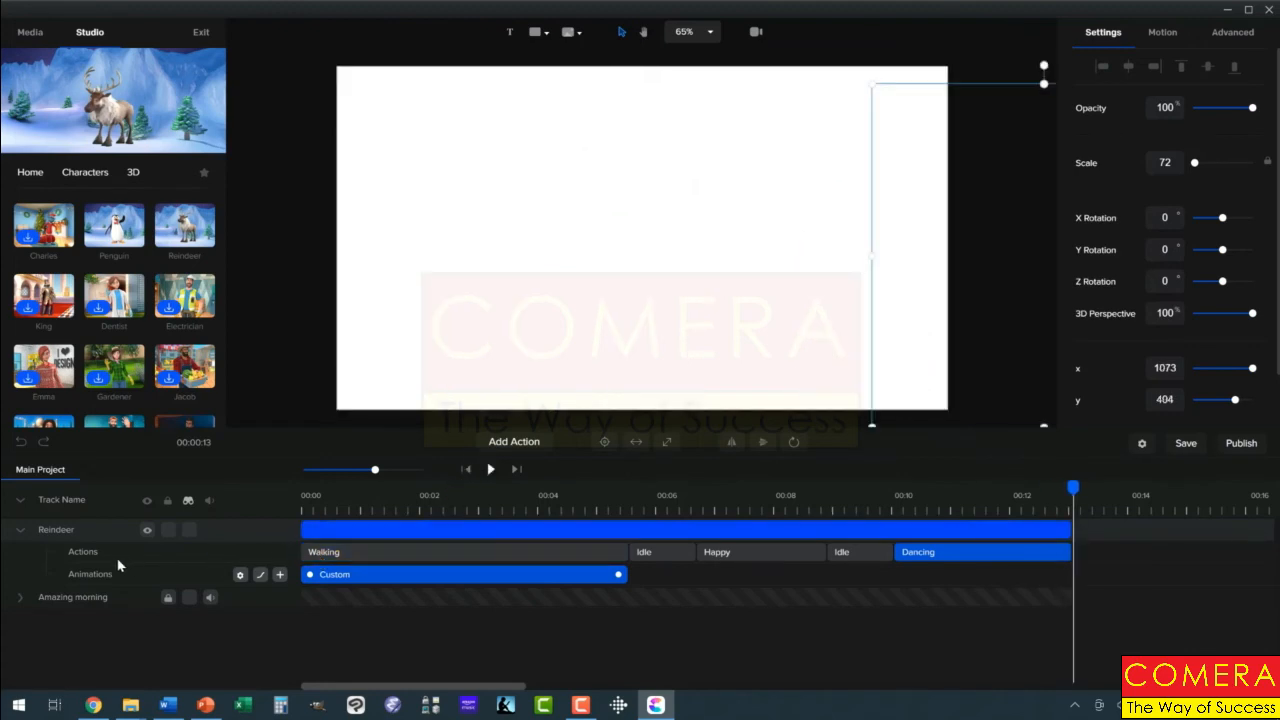
Collapse the reindeer track, reveal all hidden tracks, and make the Mountains - 54064 background track visible
left_click(18, 531)
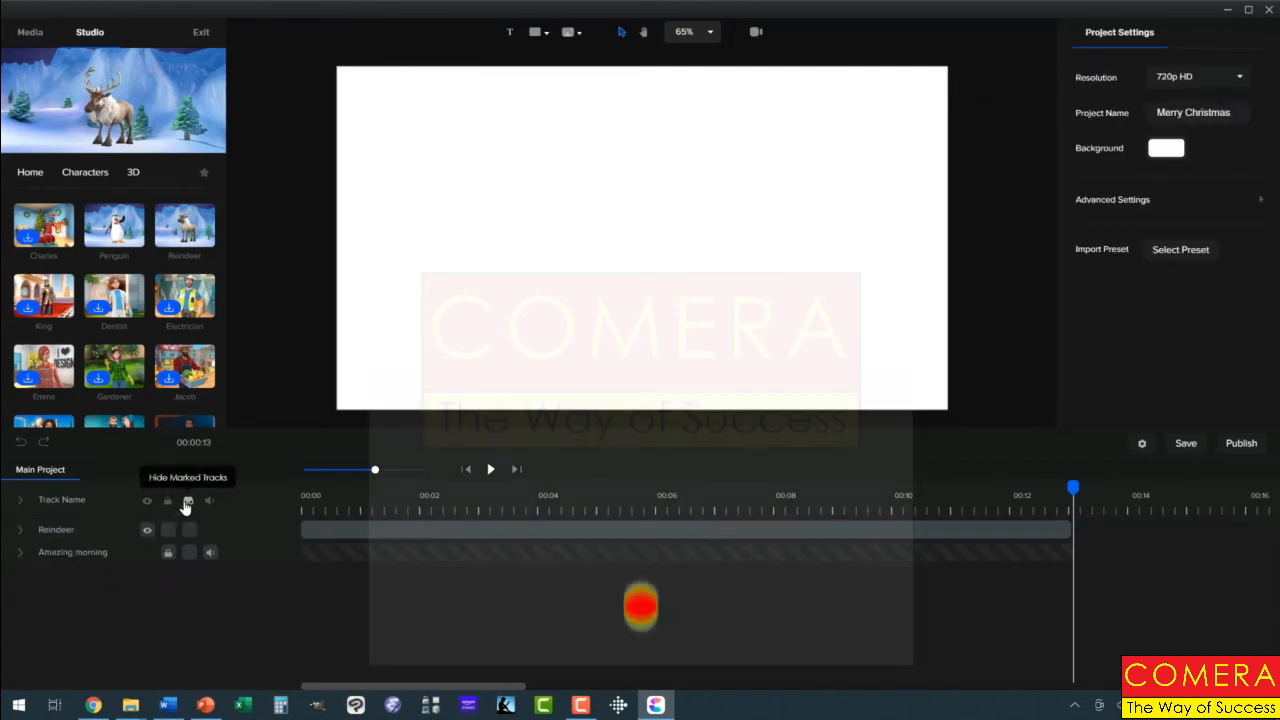
left_click(187, 503)
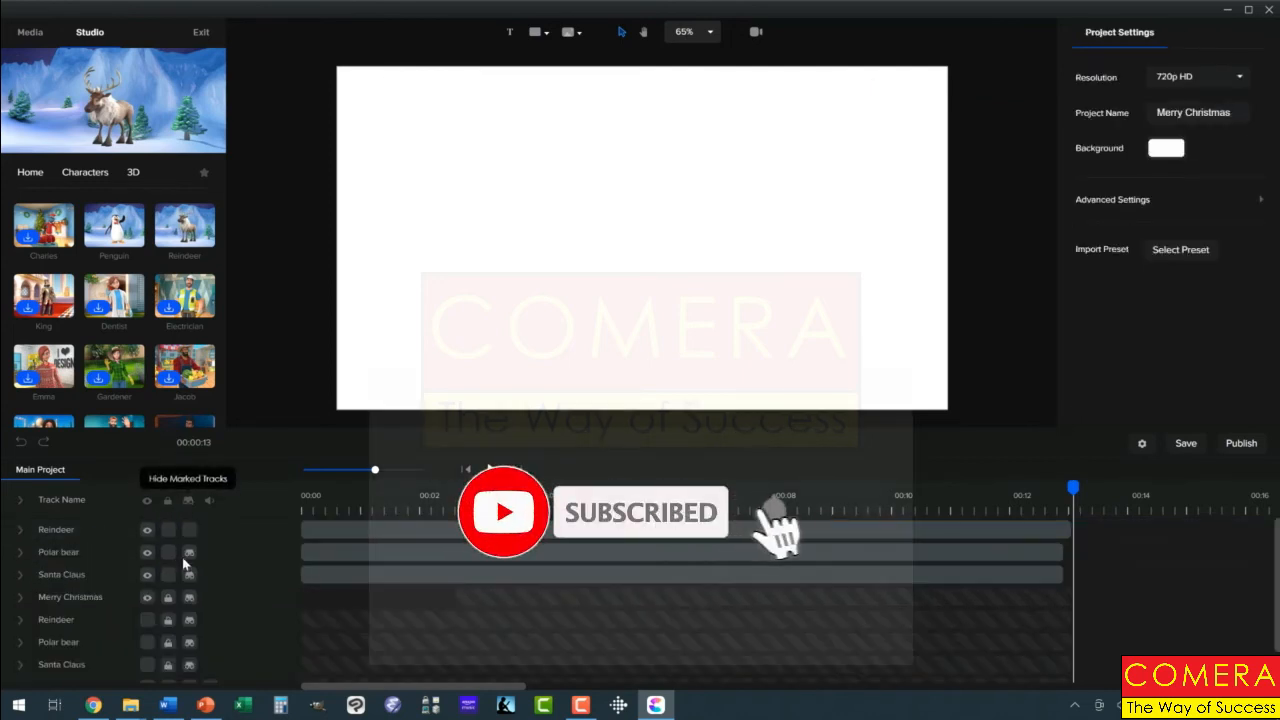
scroll(230, 598, "down", 1)
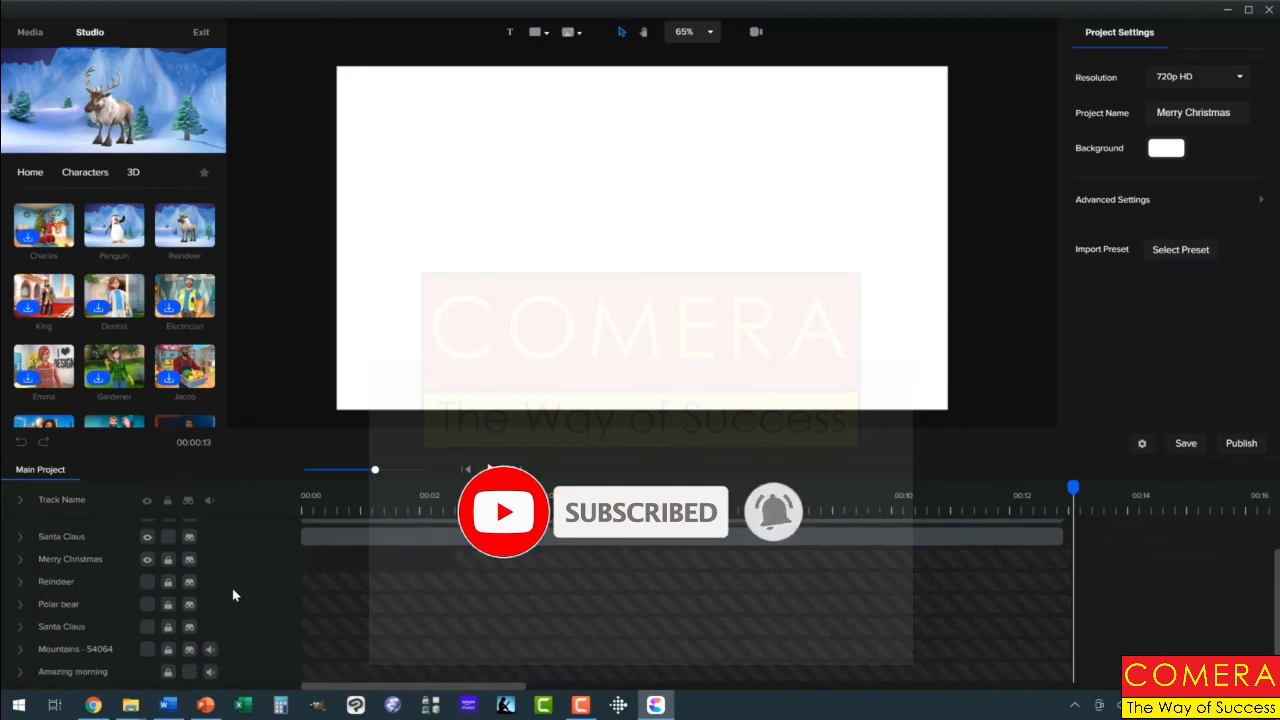
left_click(147, 650)
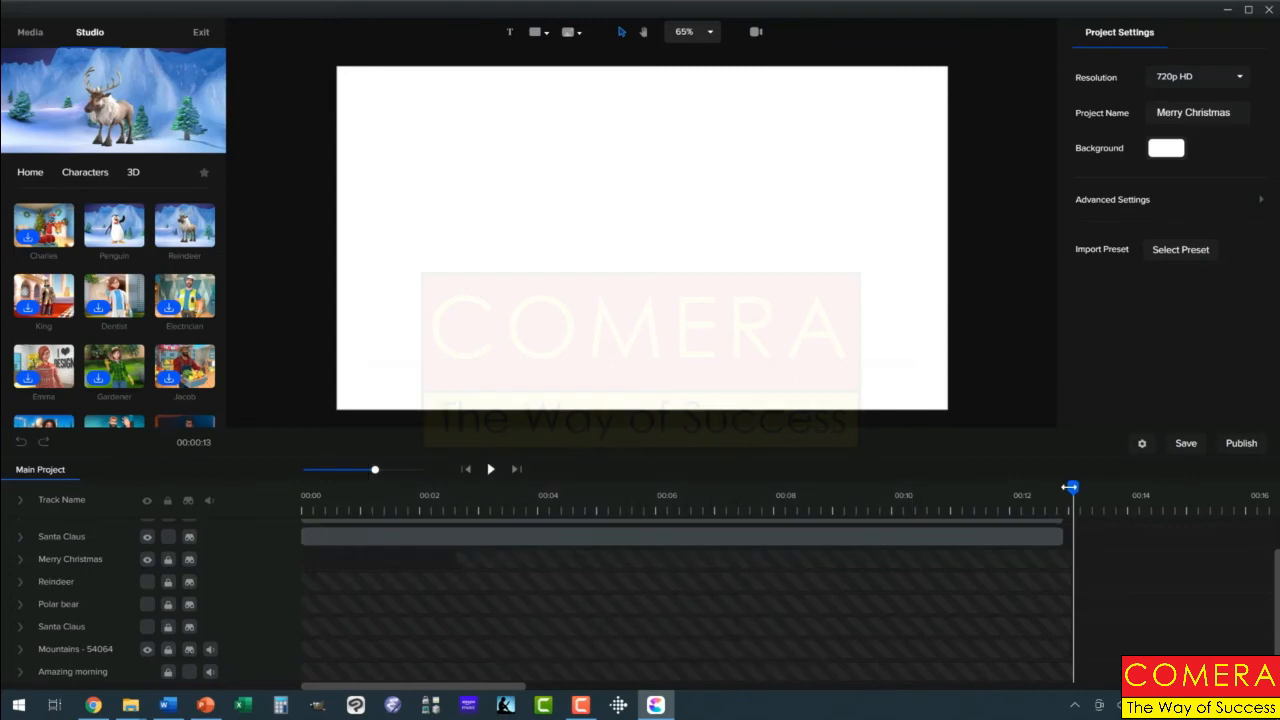
Move the playhead back to 00:00 and play the full scene preview with the mountain background
left_click_drag(1072, 487, 270, 525)
left_click(426, 522)
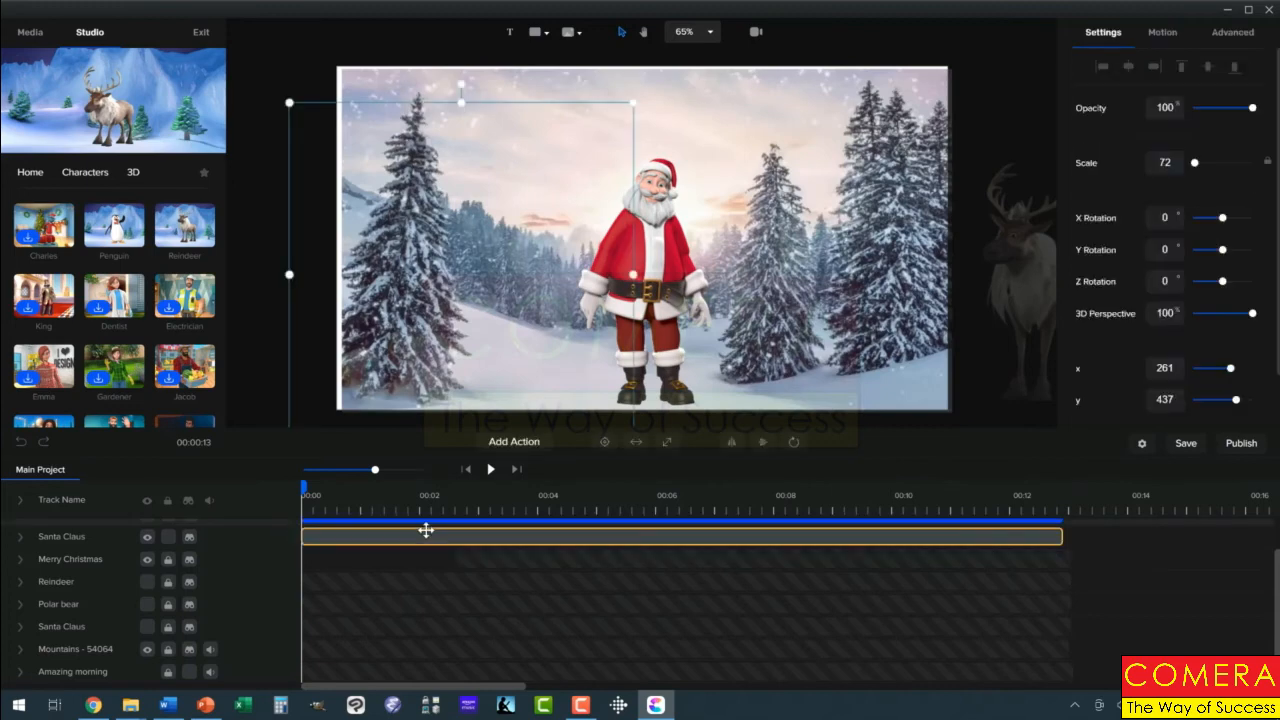
left_click(490, 469)
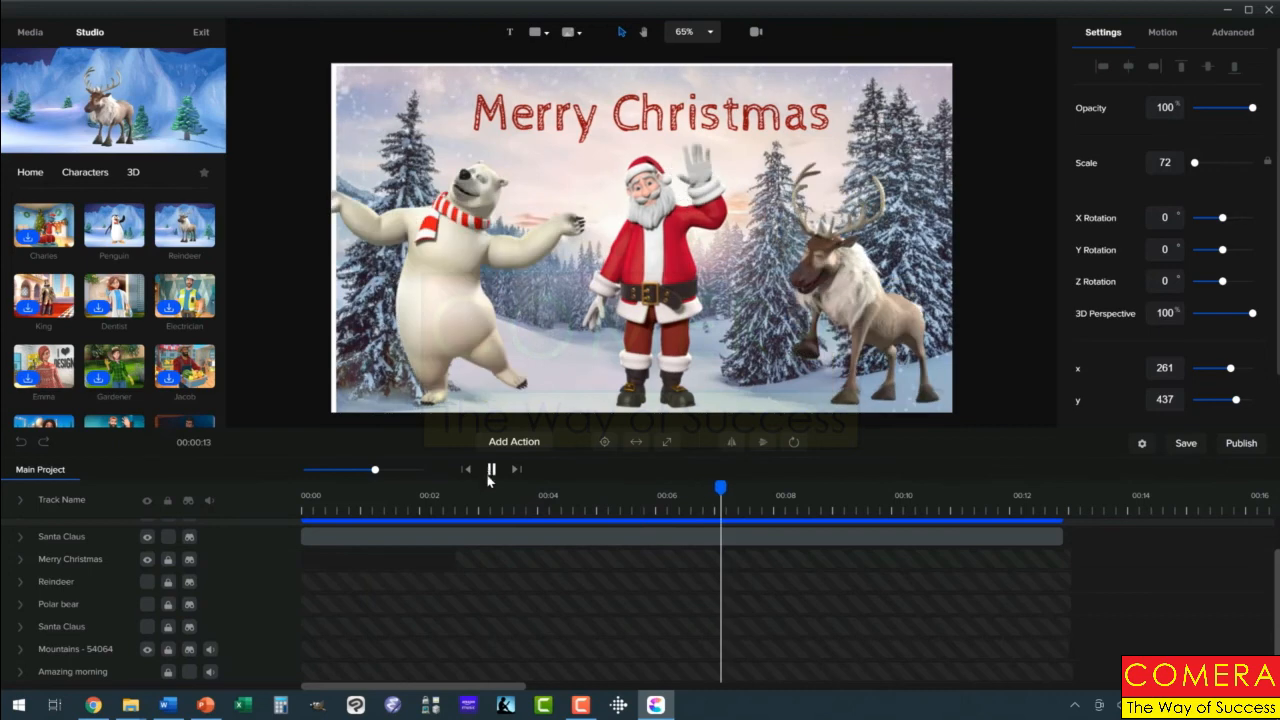
left_click(491, 470)
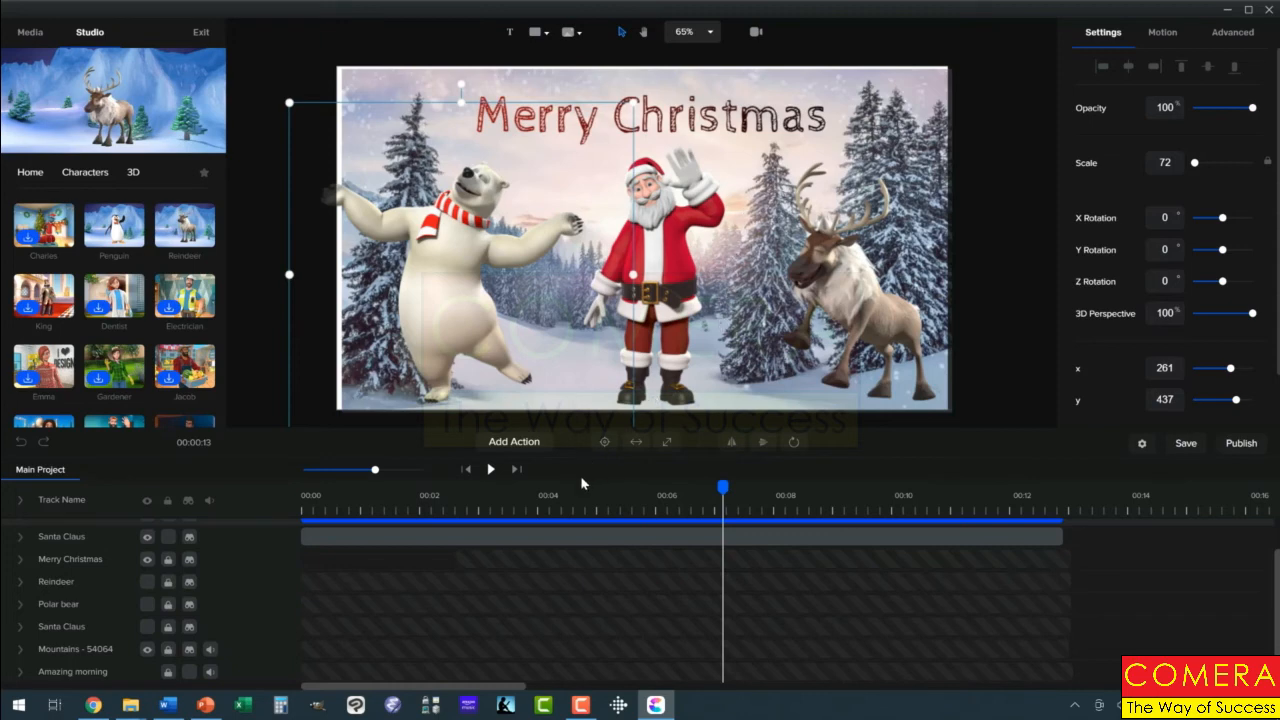
left_click(490, 471)
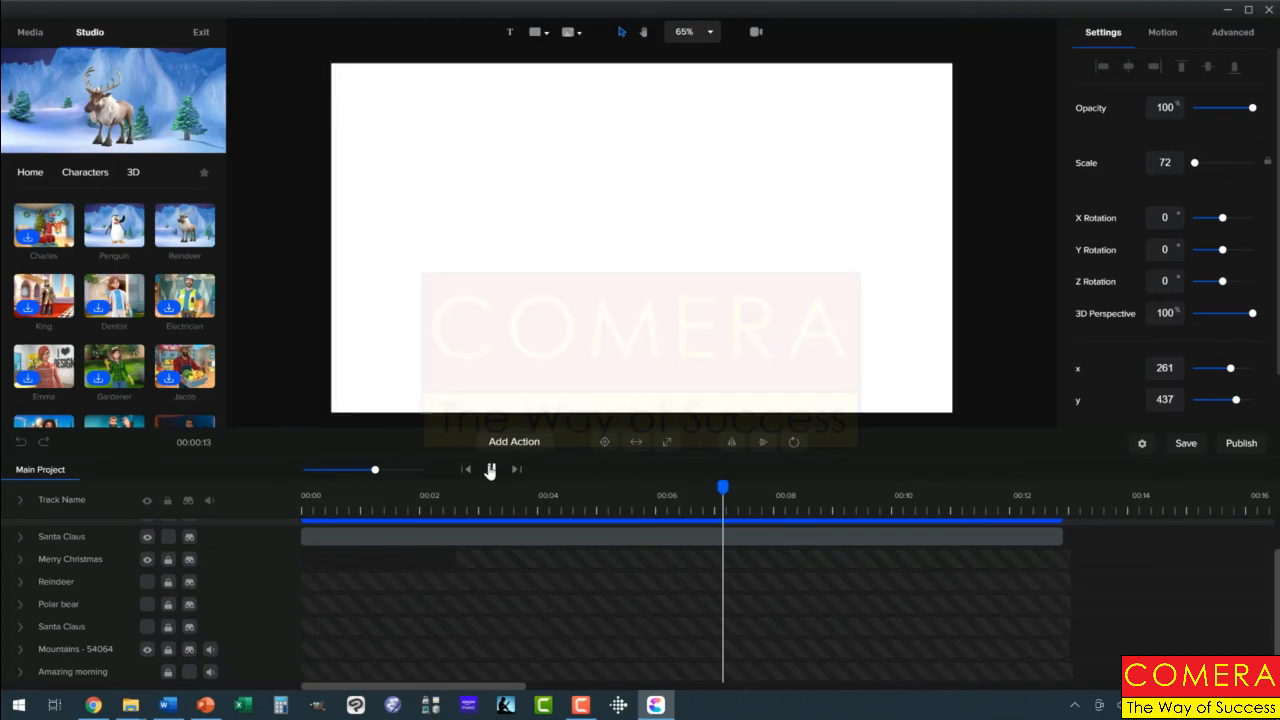